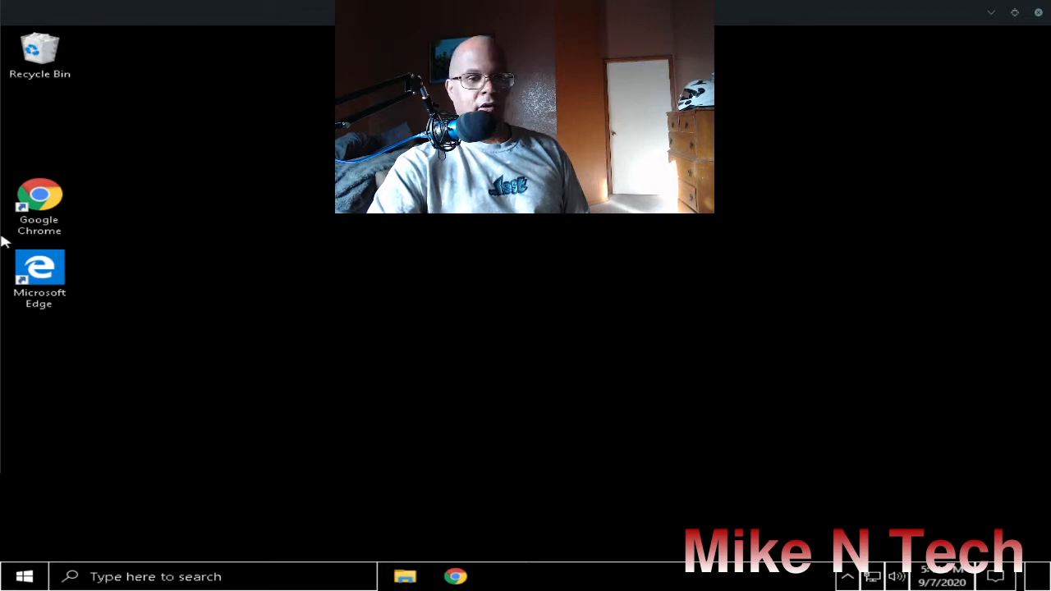
Step: Open Task Manager and examine the CPU performance graph and the list of running processes, selecting Desktop Window Manager
right_click(29, 579)
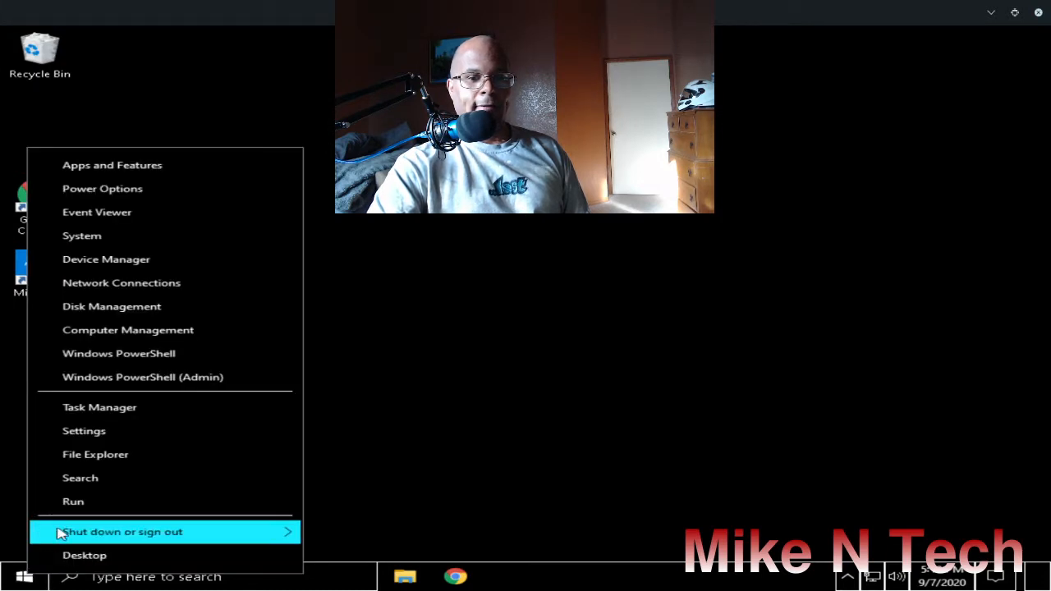
left_click(120, 411)
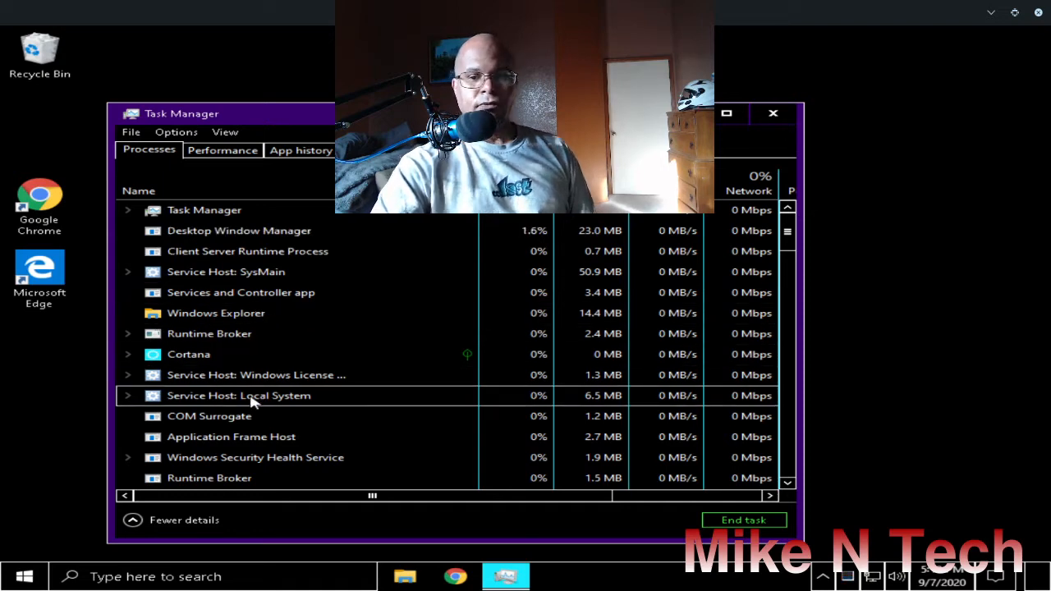
left_click(242, 152)
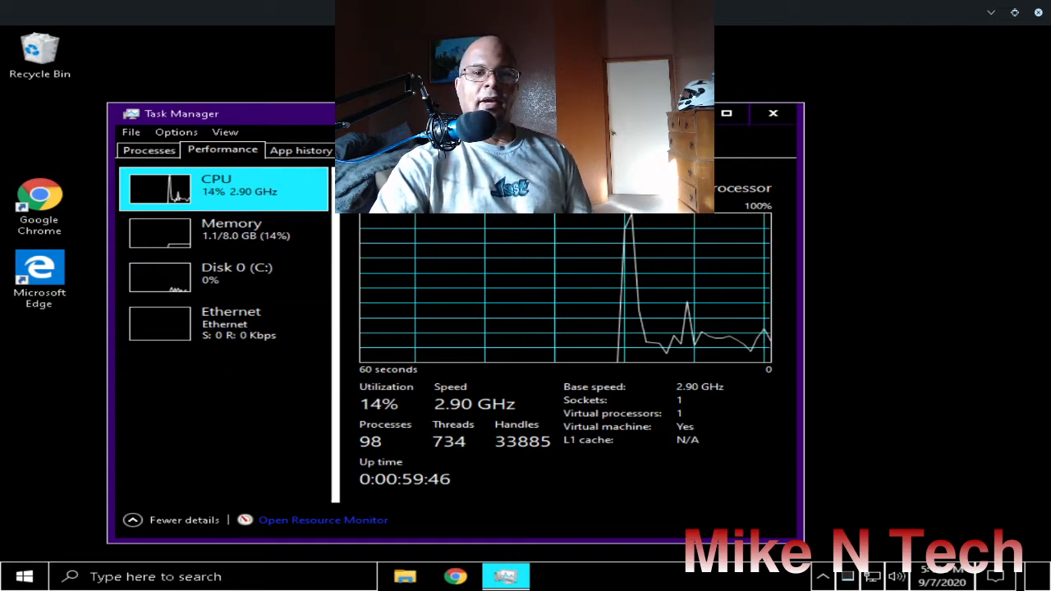
left_click(164, 152)
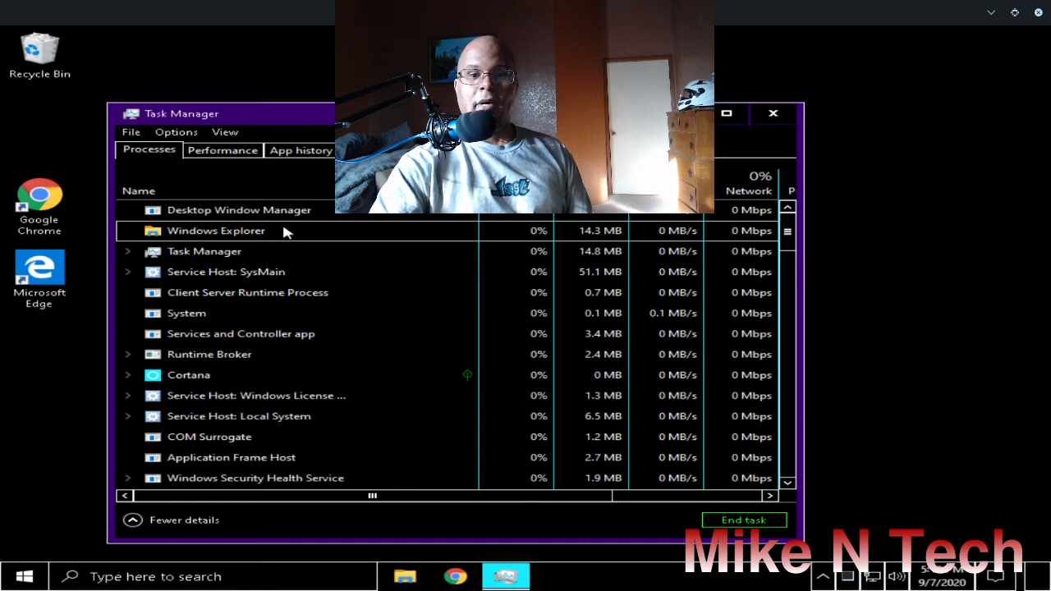
left_click(209, 233)
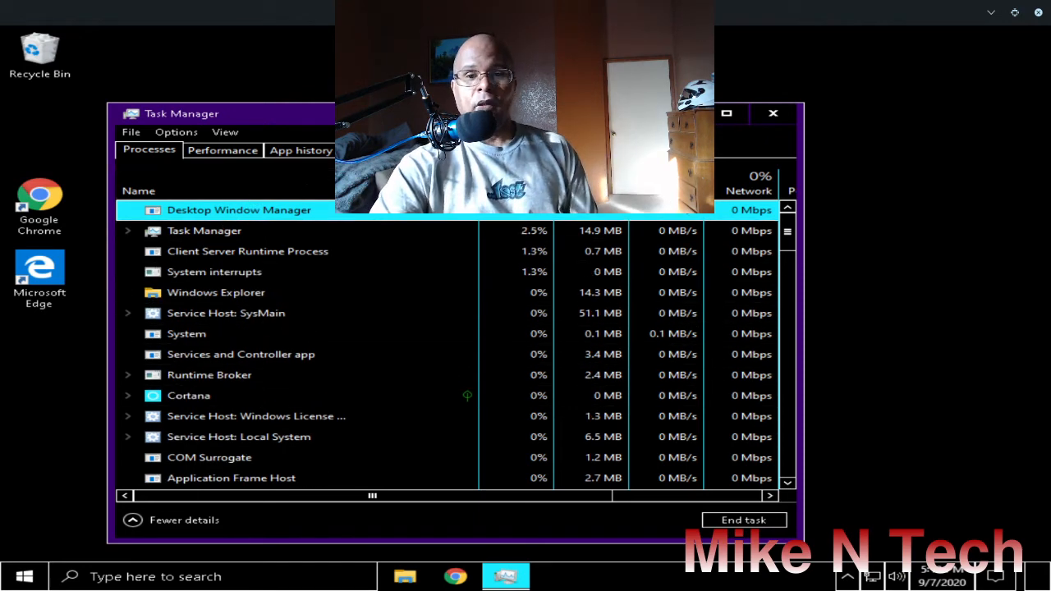
Step: Check the startup programs and view the available actions for the Windows Security notification entry without changing it
left_click(360, 150)
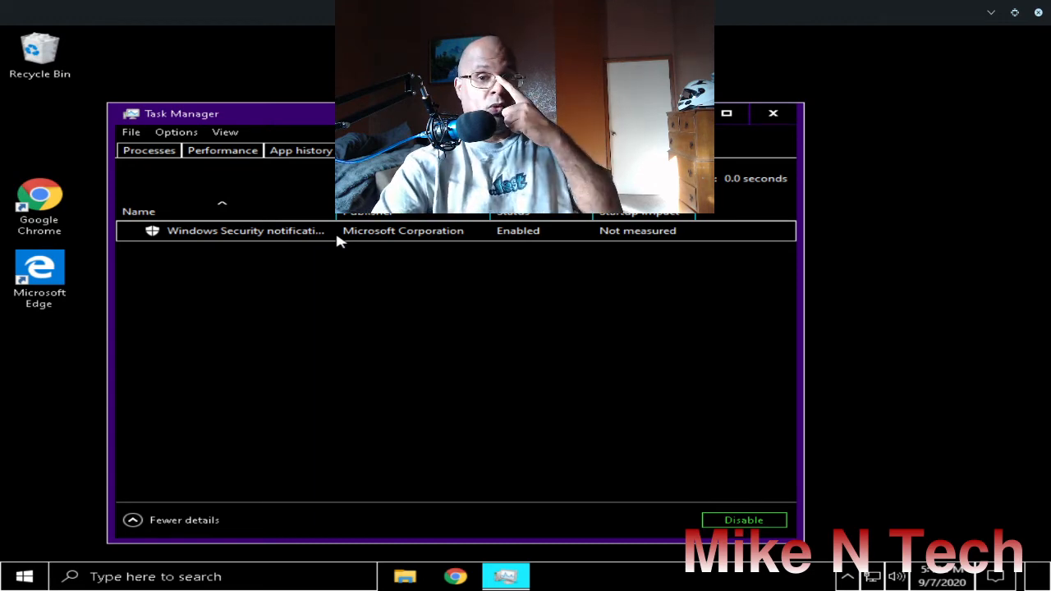
left_click(505, 234)
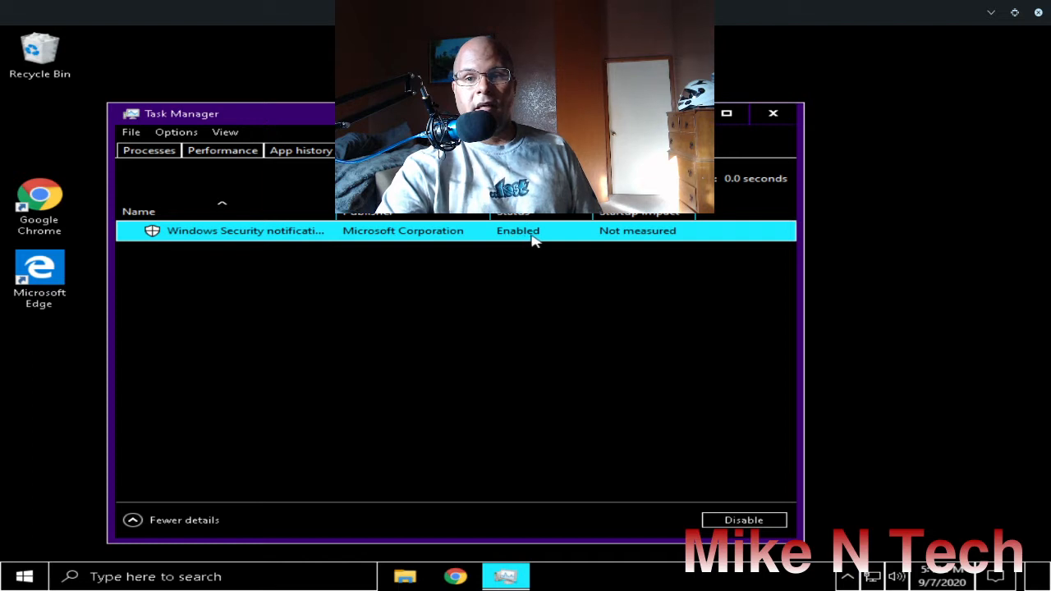
right_click(517, 236)
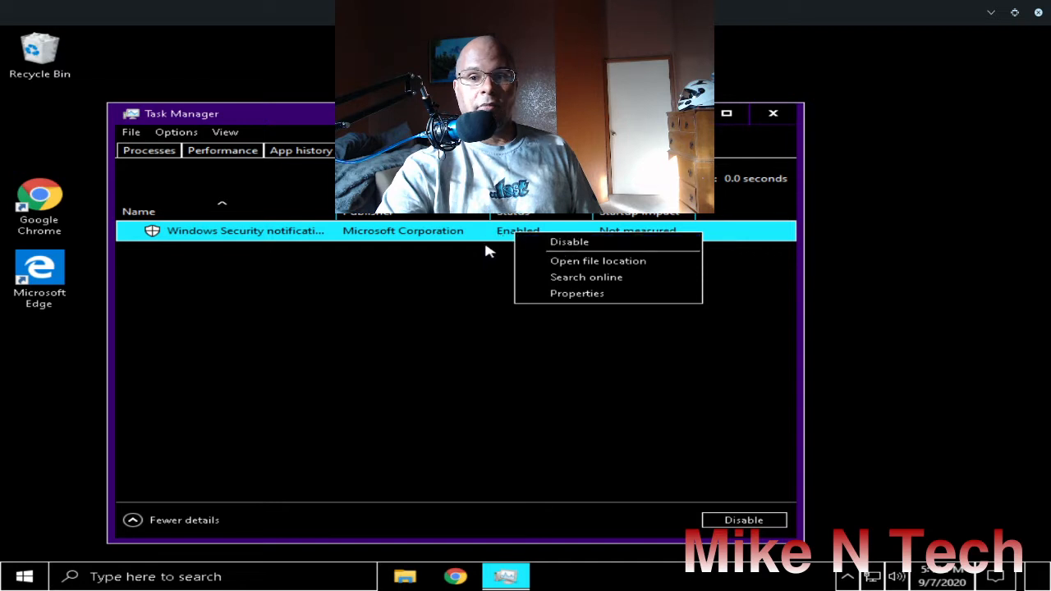
left_click(446, 321)
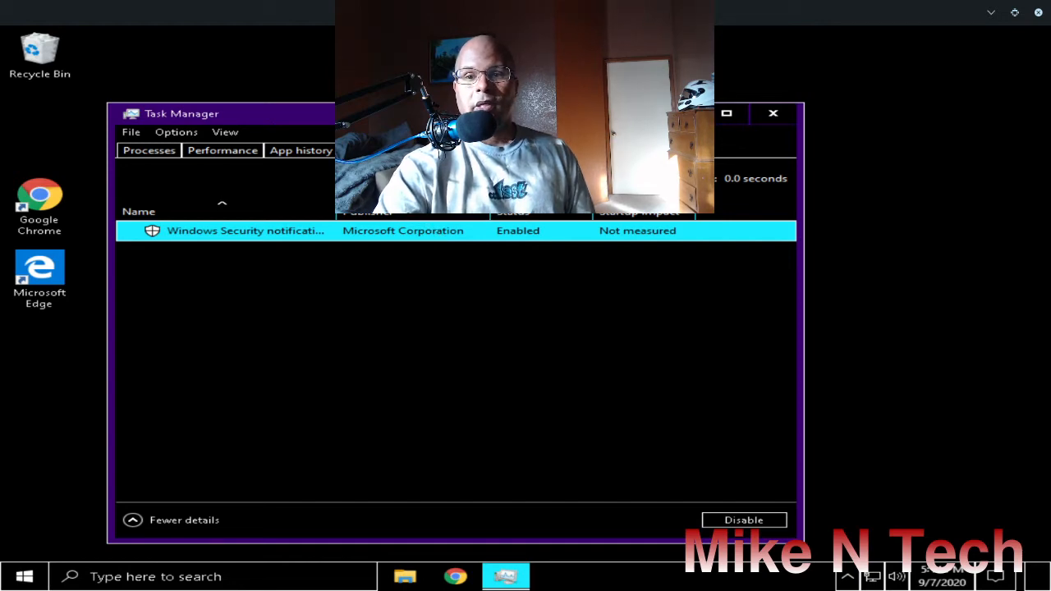
Step: Look through the list of Windows services, return to the running processes and close Task Manager
left_click(511, 151)
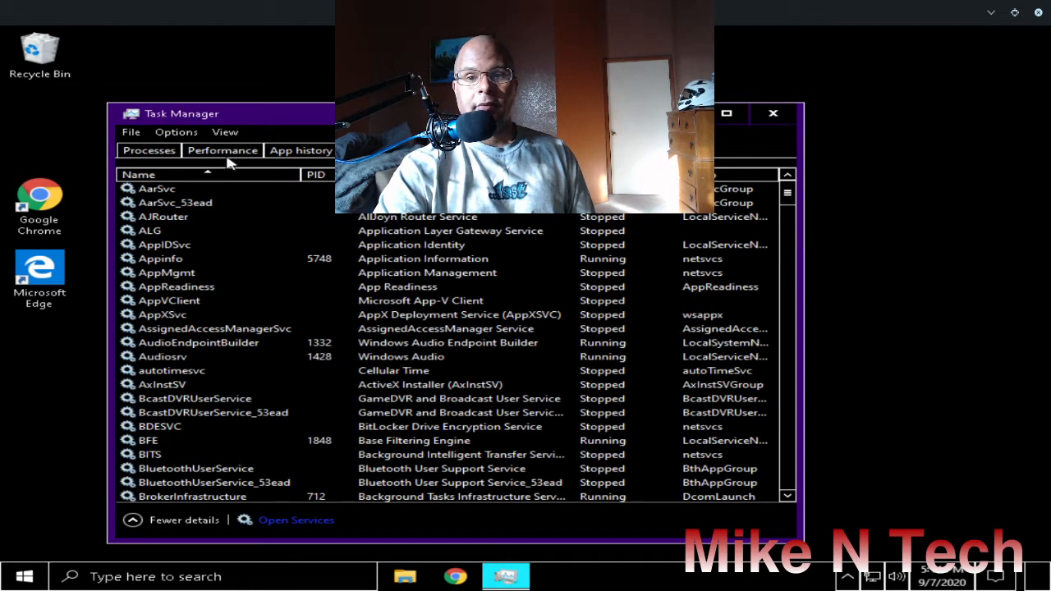
scroll(215, 353, "down", 4)
scroll(215, 356, "down", 6)
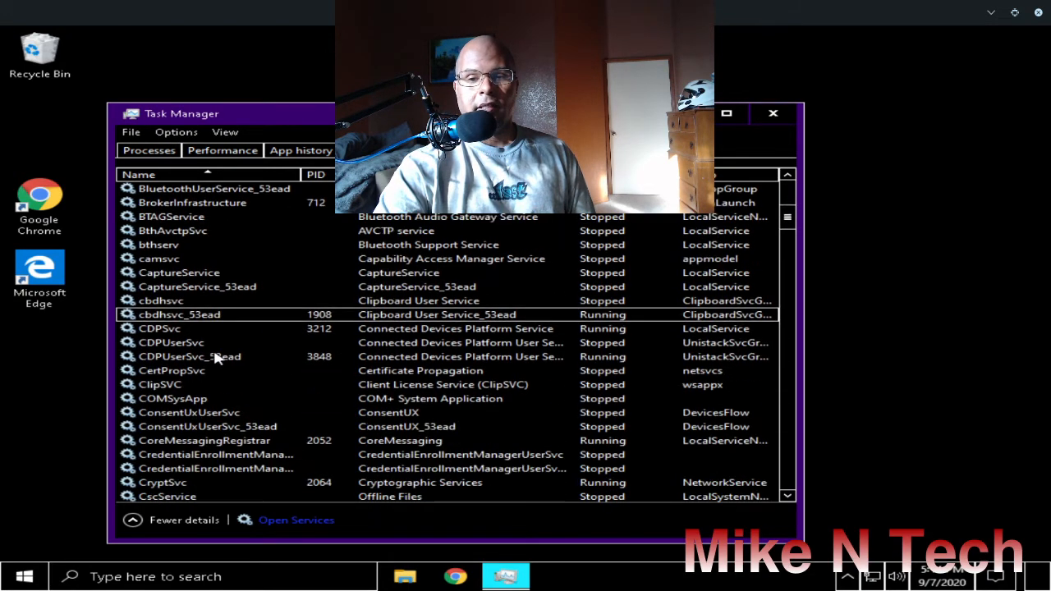
scroll(215, 358, "down", 4)
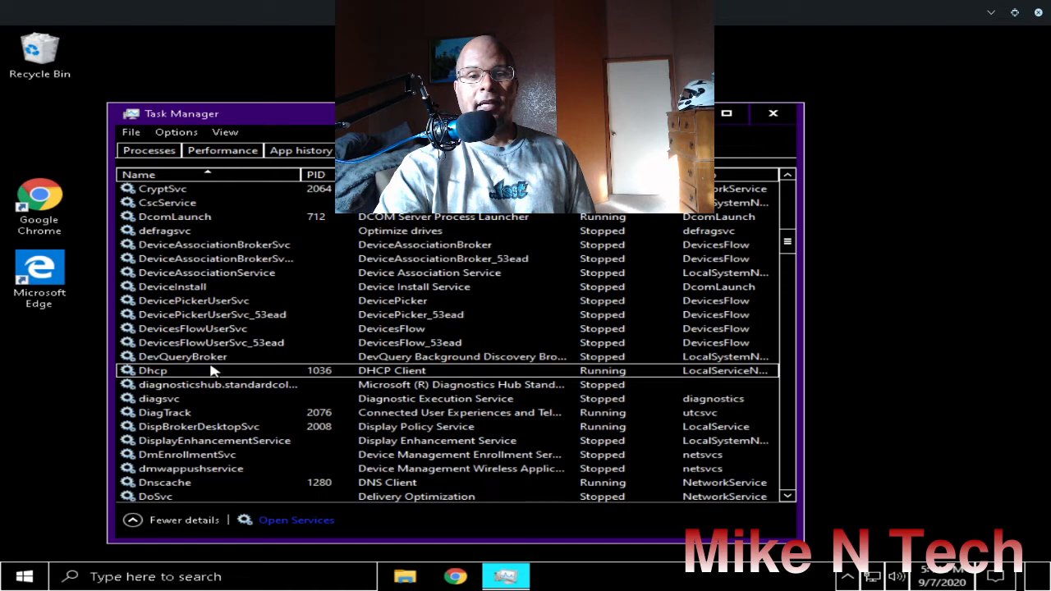
scroll(214, 369, "down", 2)
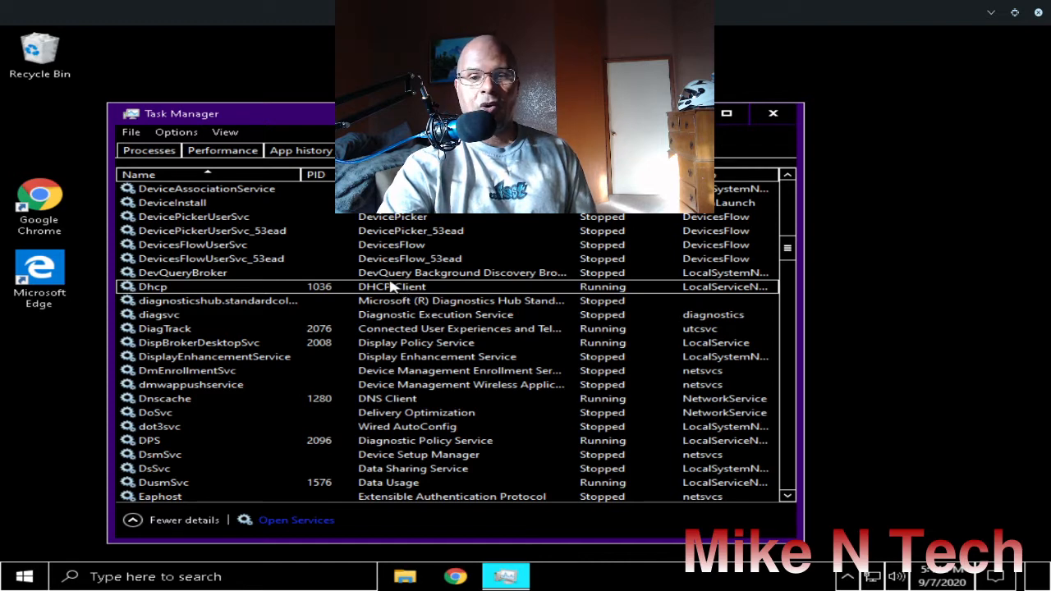
left_click(154, 153)
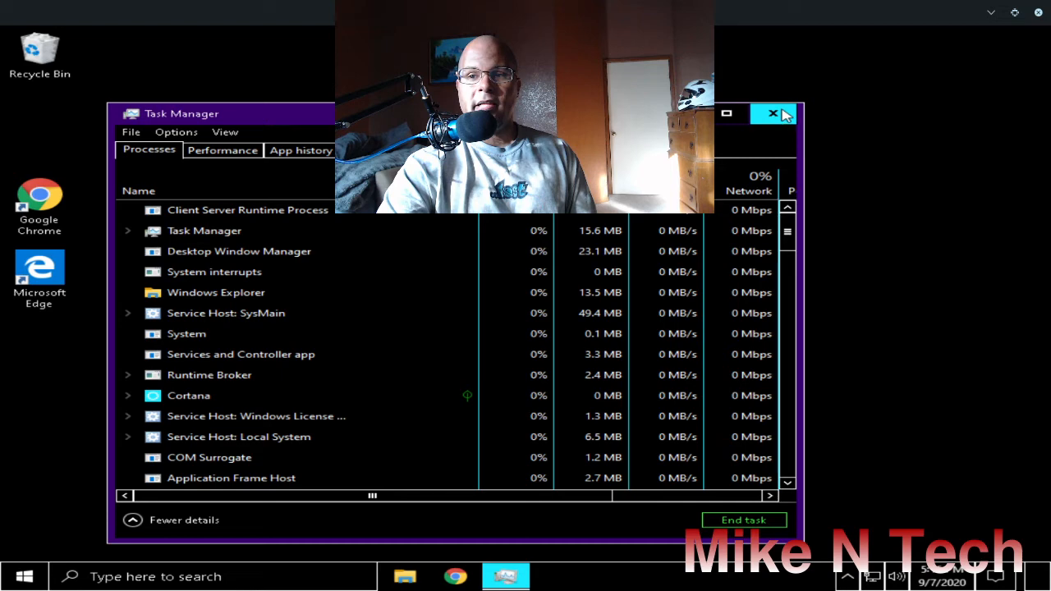
left_click(779, 113)
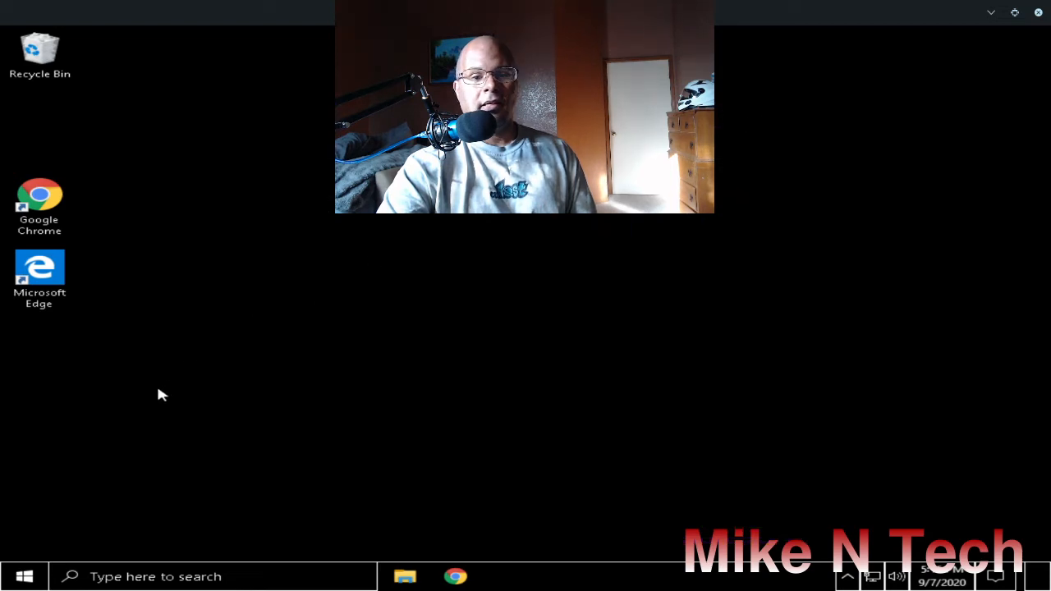
Step: Open Windows Settings from the list of installed apps and go to Update & Security
left_click(24, 579)
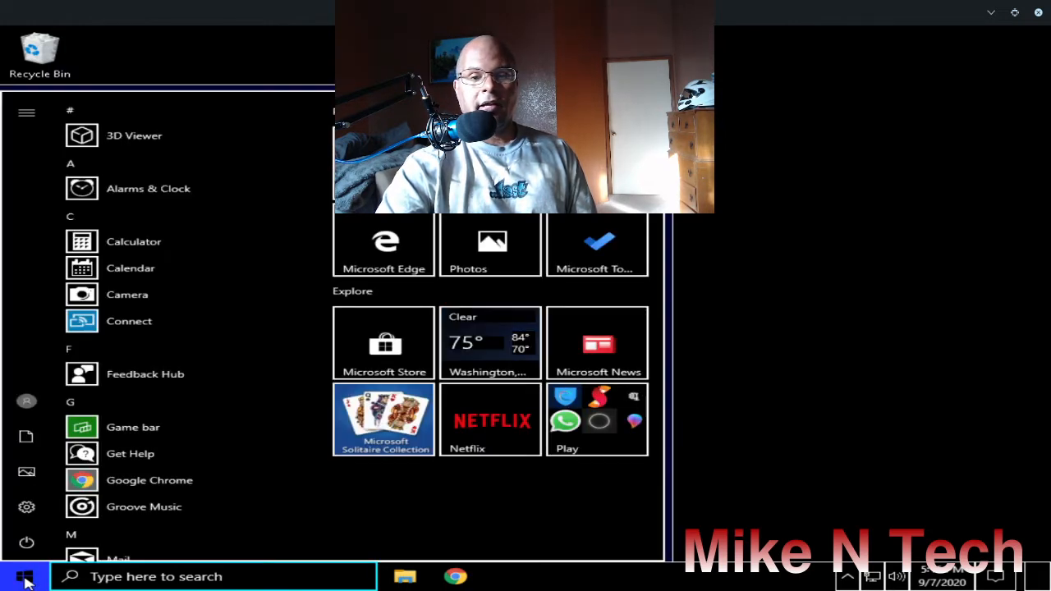
mouse_move(33, 516)
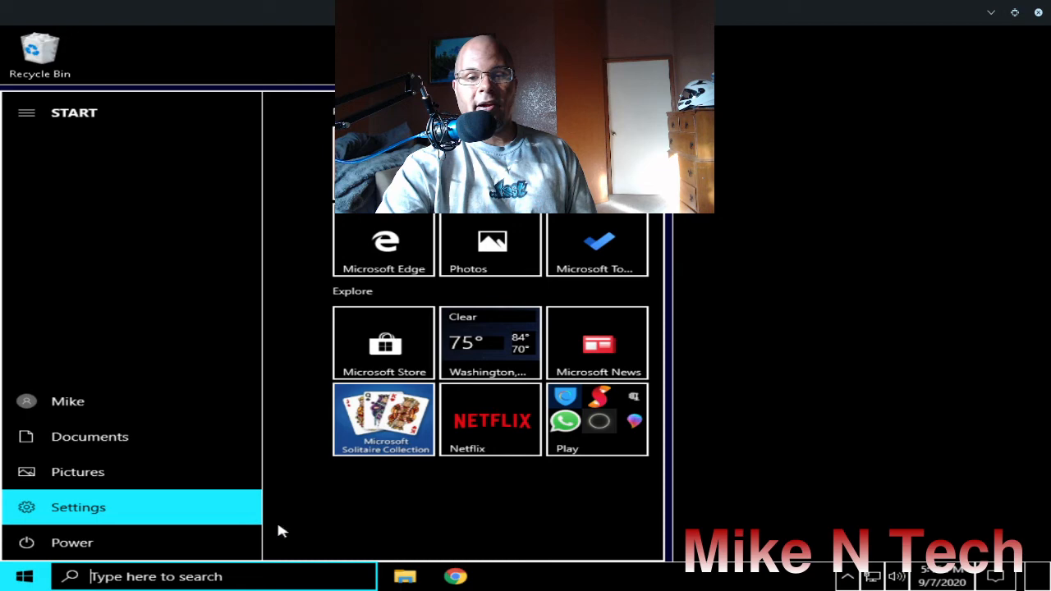
scroll(210, 476, "down", 9)
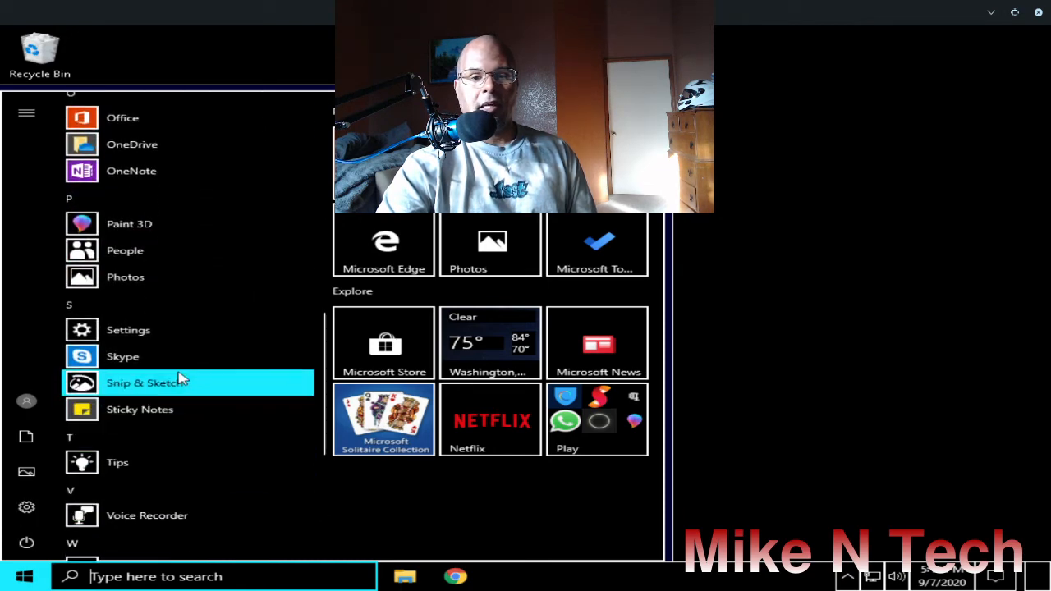
left_click(125, 337)
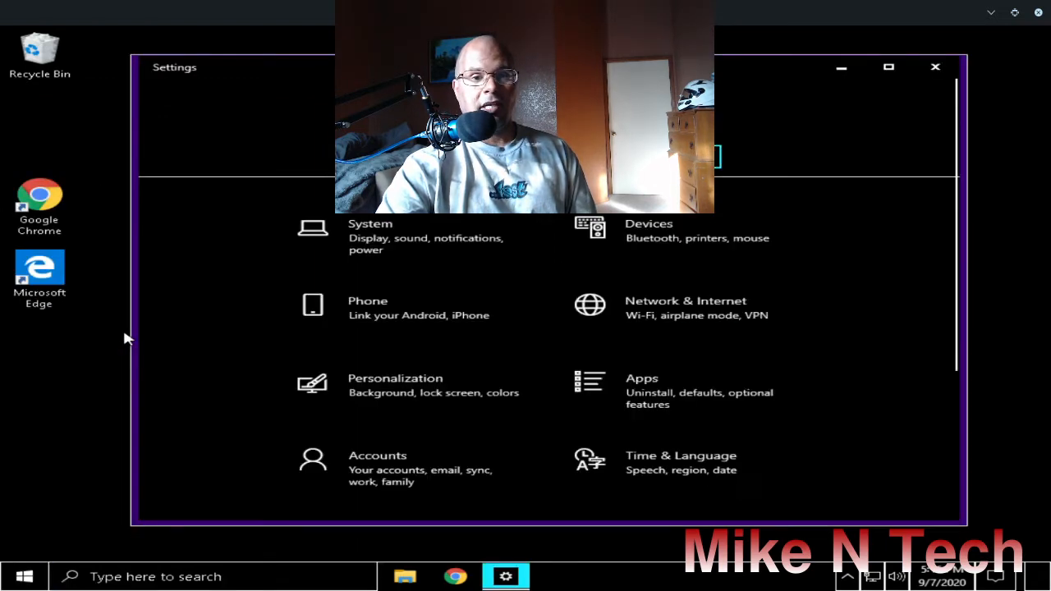
scroll(675, 338, "down", 3)
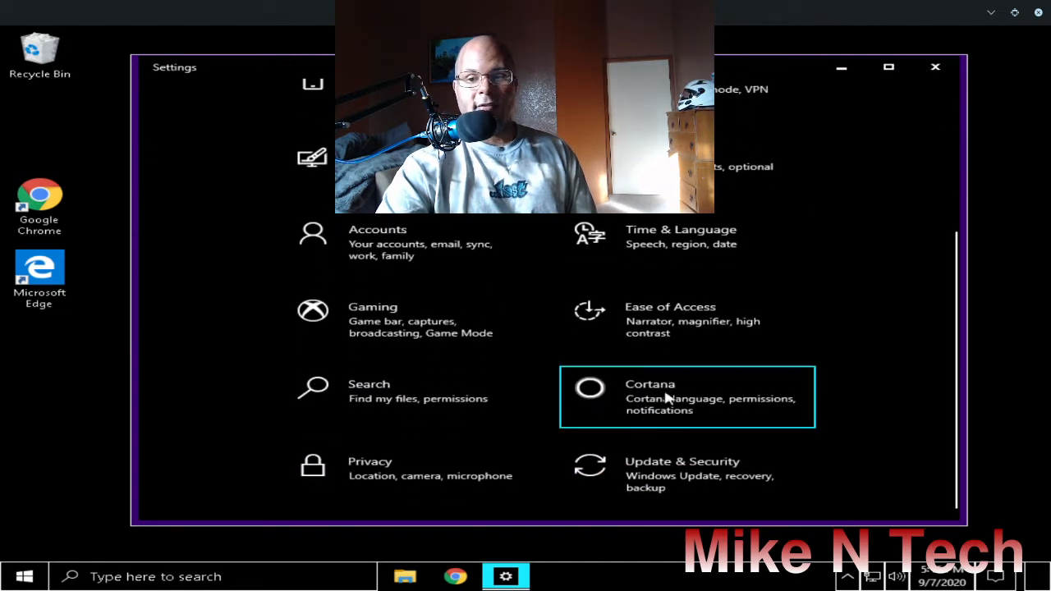
left_click(662, 480)
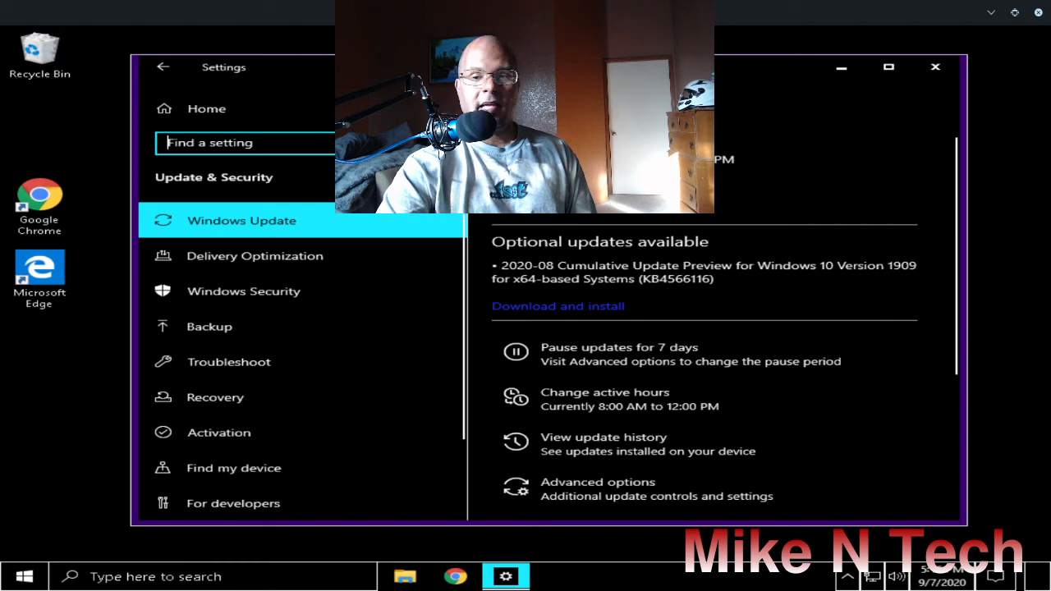
Step: Review the Windows Update page and its advanced options for update, notification, pause and deferral settings, and return to the Settings home page
scroll(669, 215, "down", 5)
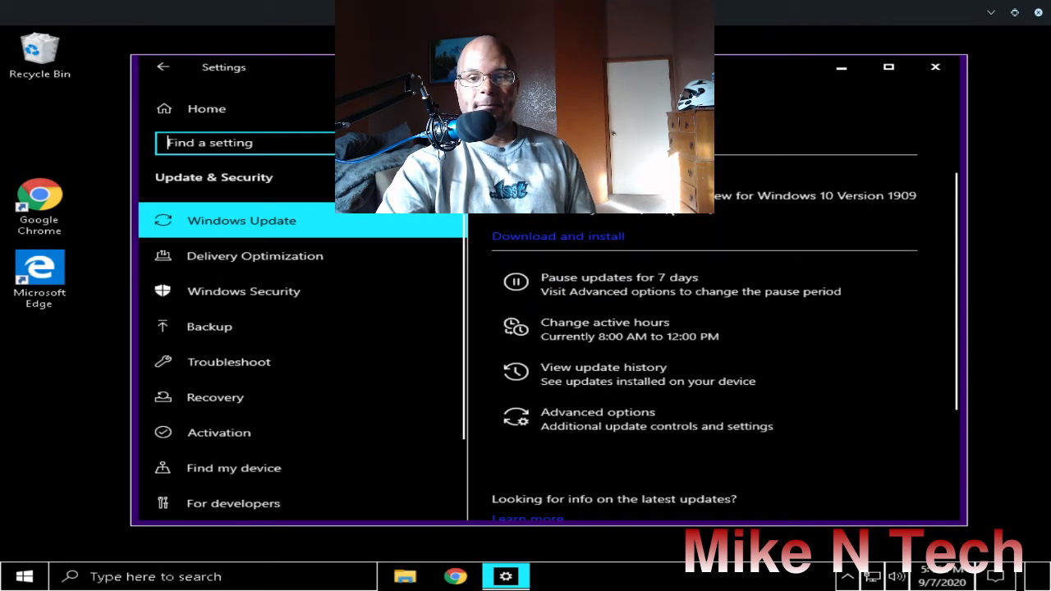
scroll(669, 215, "down", 2)
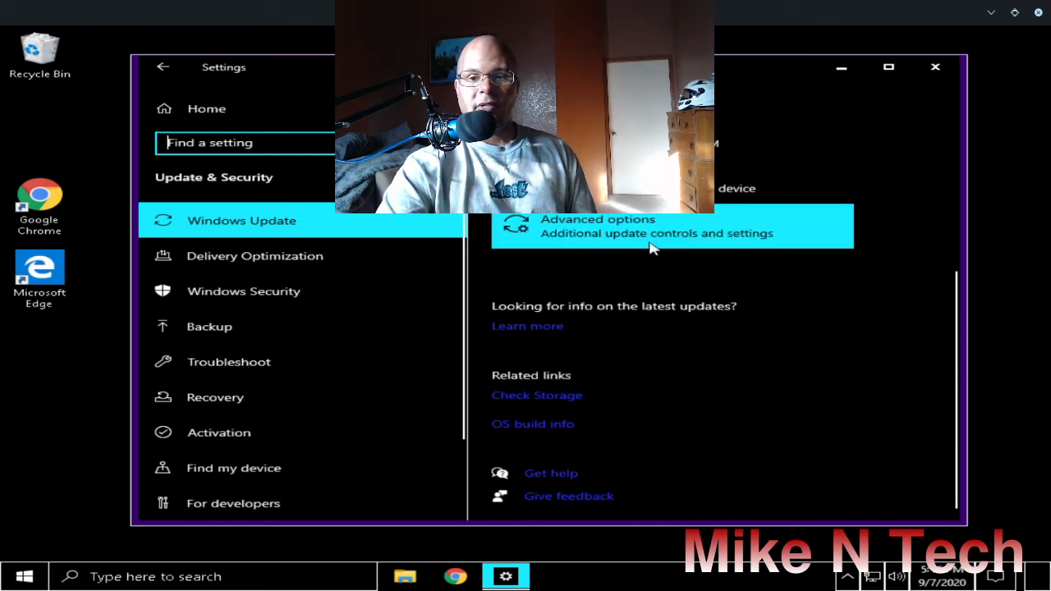
left_click(599, 232)
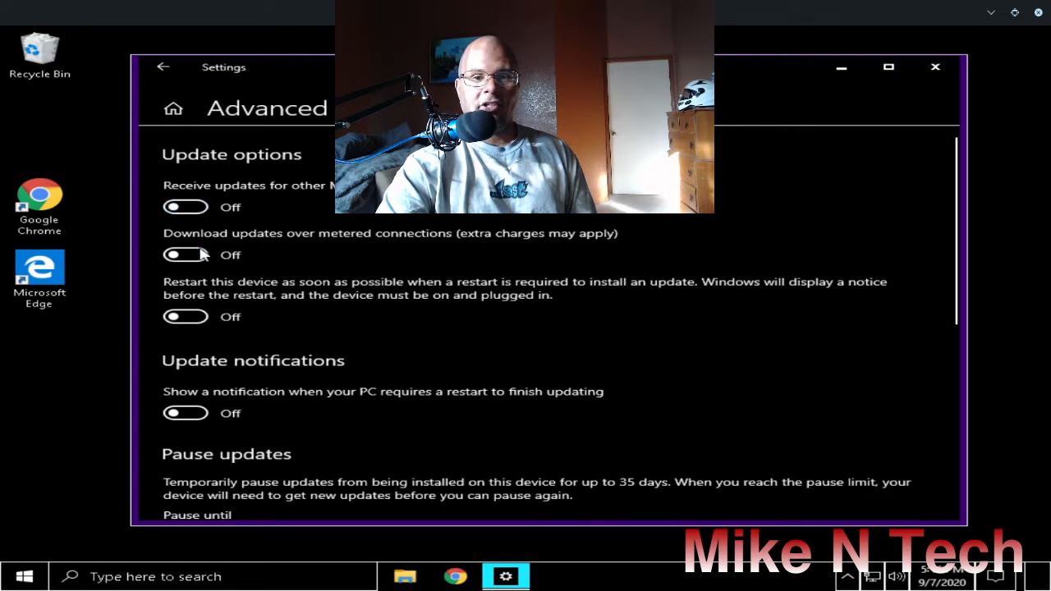
scroll(203, 267, "down", 5)
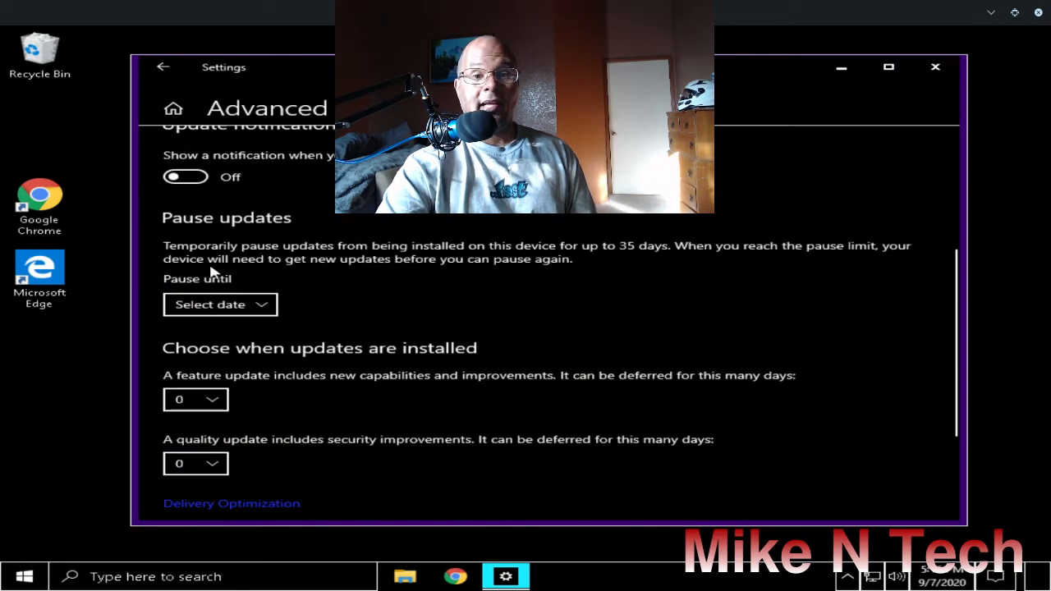
scroll(211, 275, "down", 3)
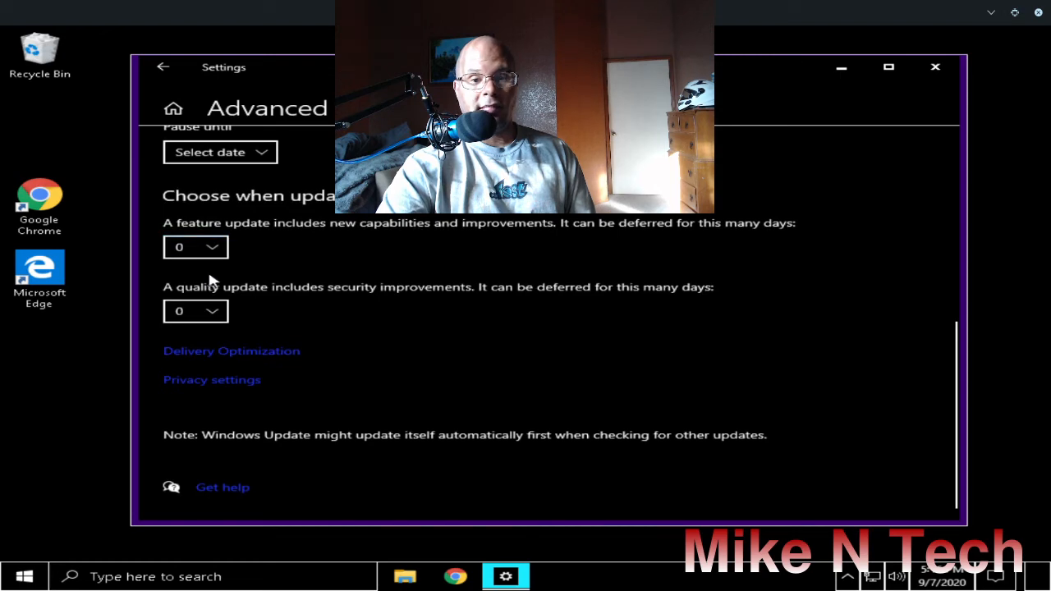
scroll(211, 281, "up", 8)
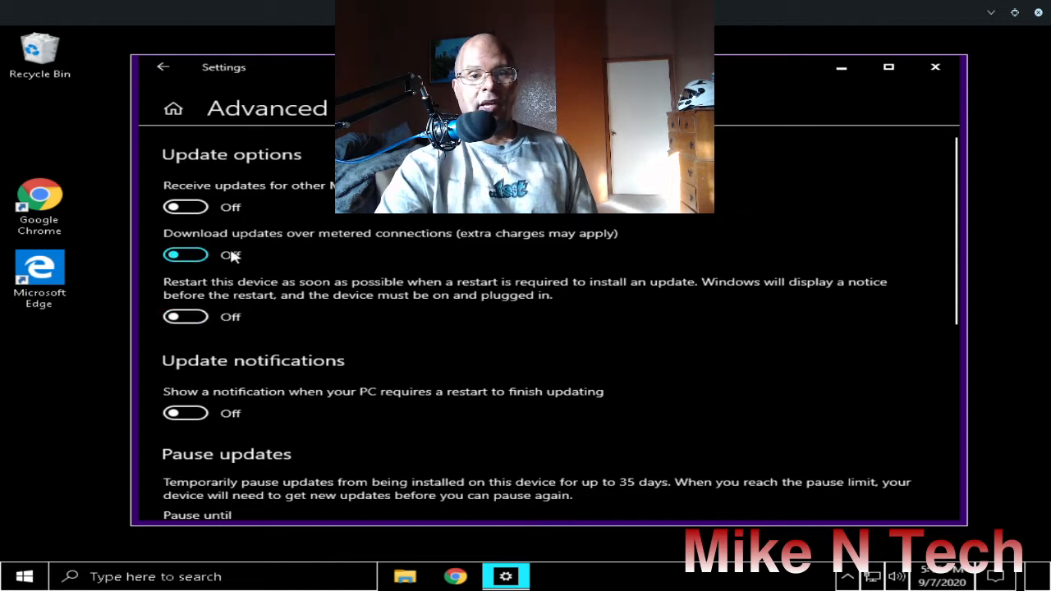
left_click(164, 70)
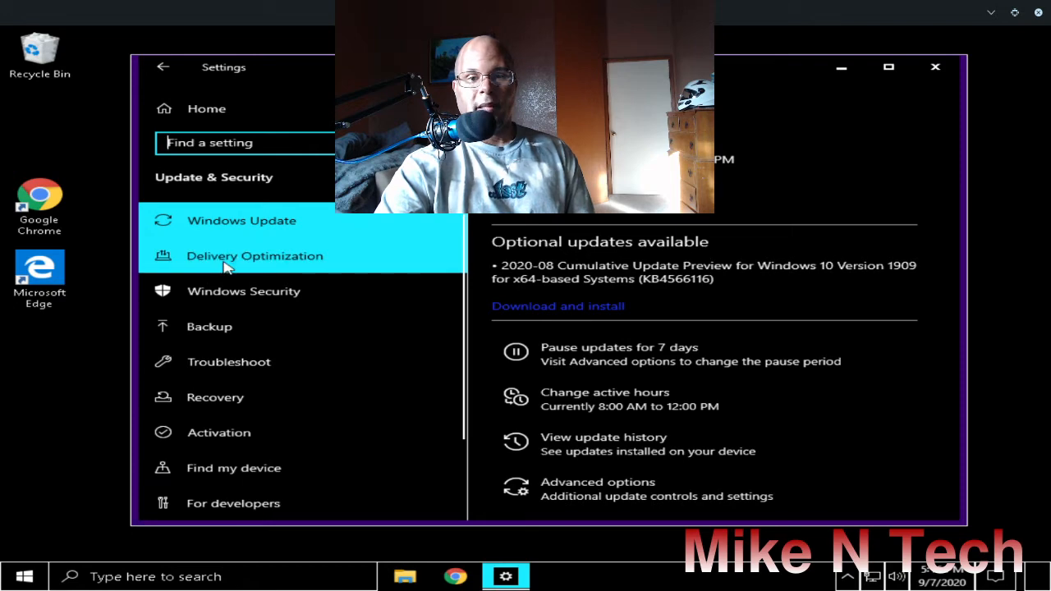
left_click(163, 70)
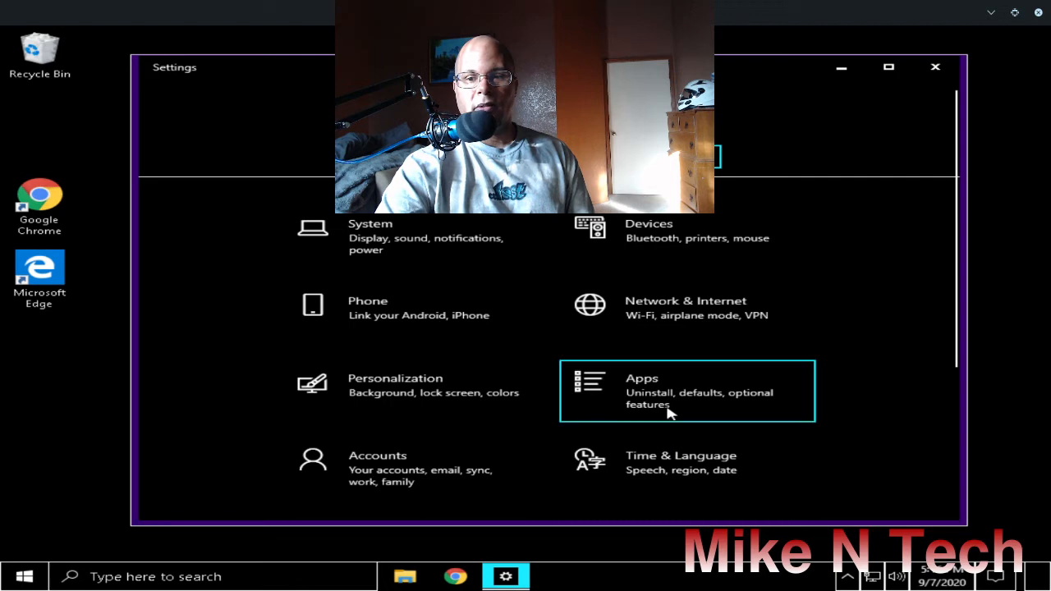
Step: Open the Privacy settings and review the General permission switches
scroll(657, 414, "down", 3)
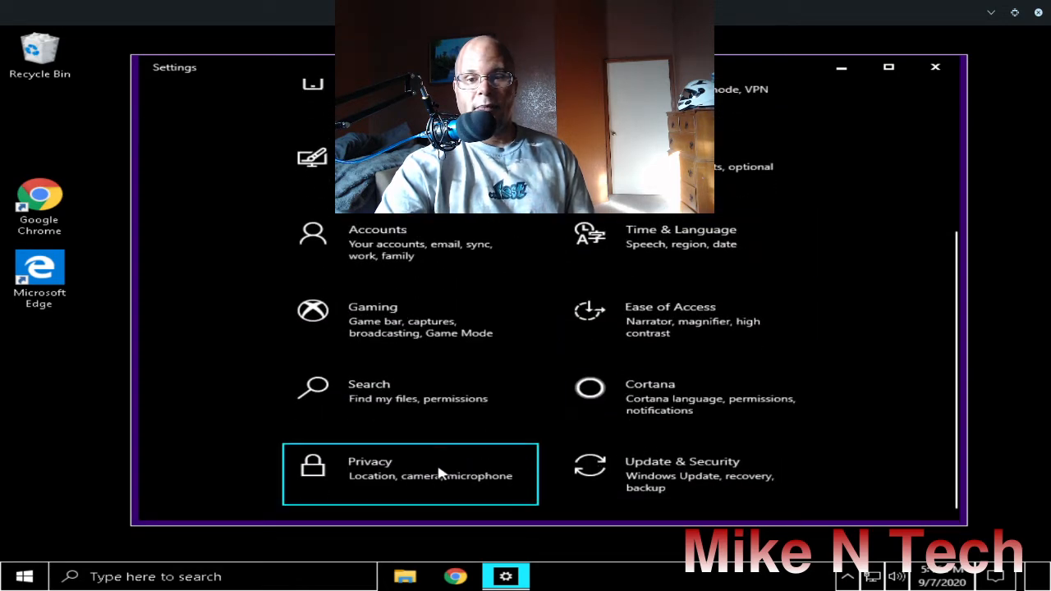
left_click(396, 484)
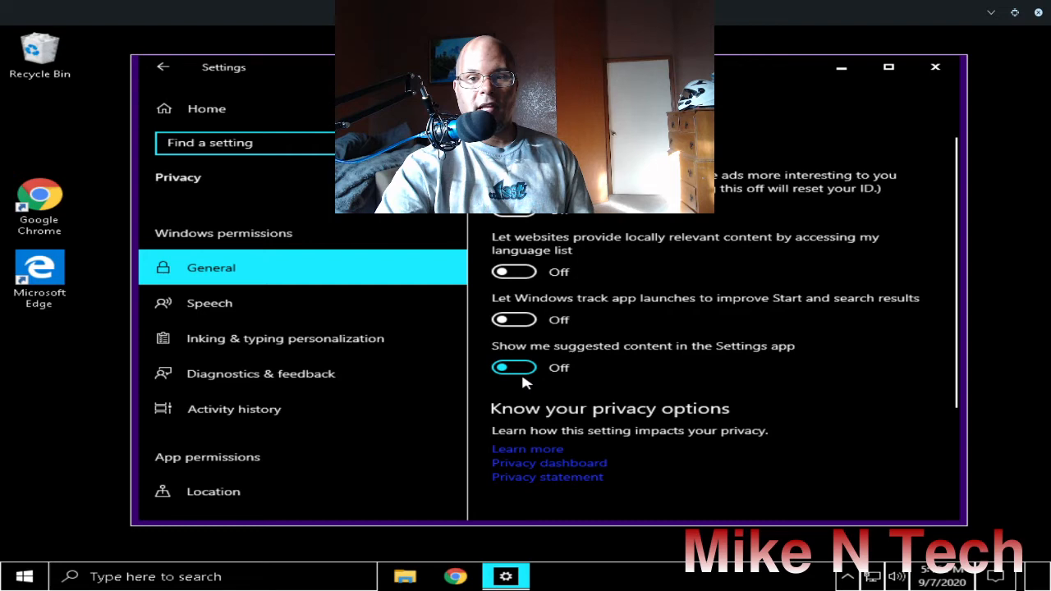
scroll(525, 370, "down", 3)
scroll(523, 380, "up", 2)
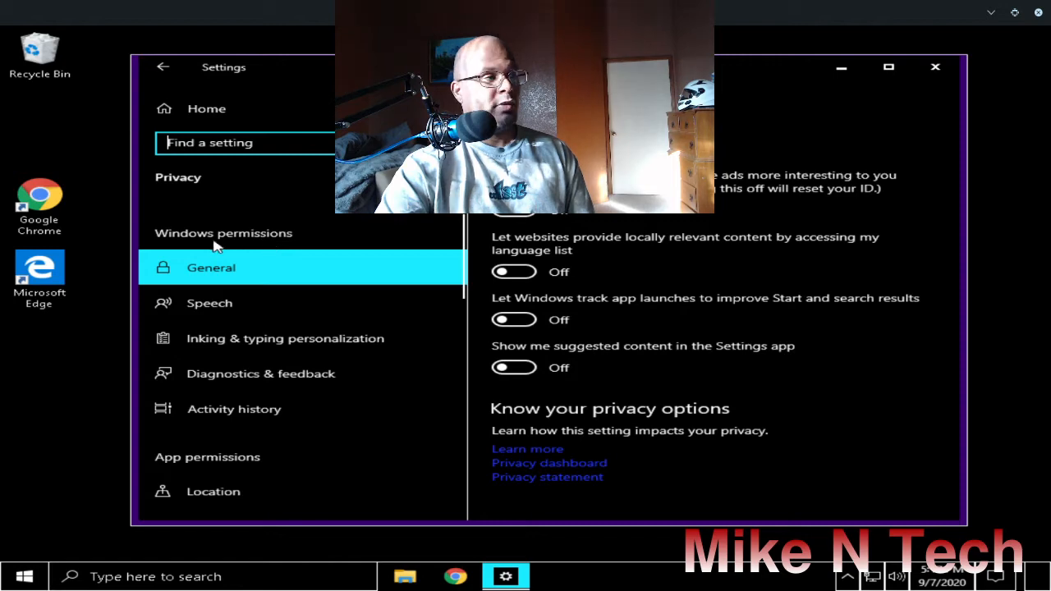
Step: Review the privacy pages for Speech, Inking & typing personalization, and Diagnostics & feedback
left_click(226, 307)
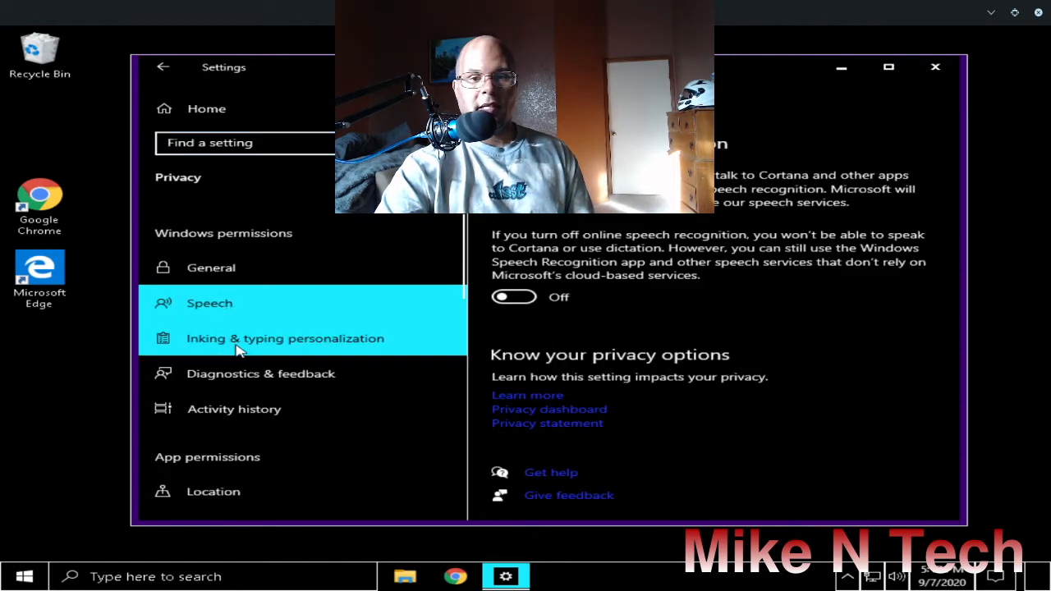
left_click(238, 345)
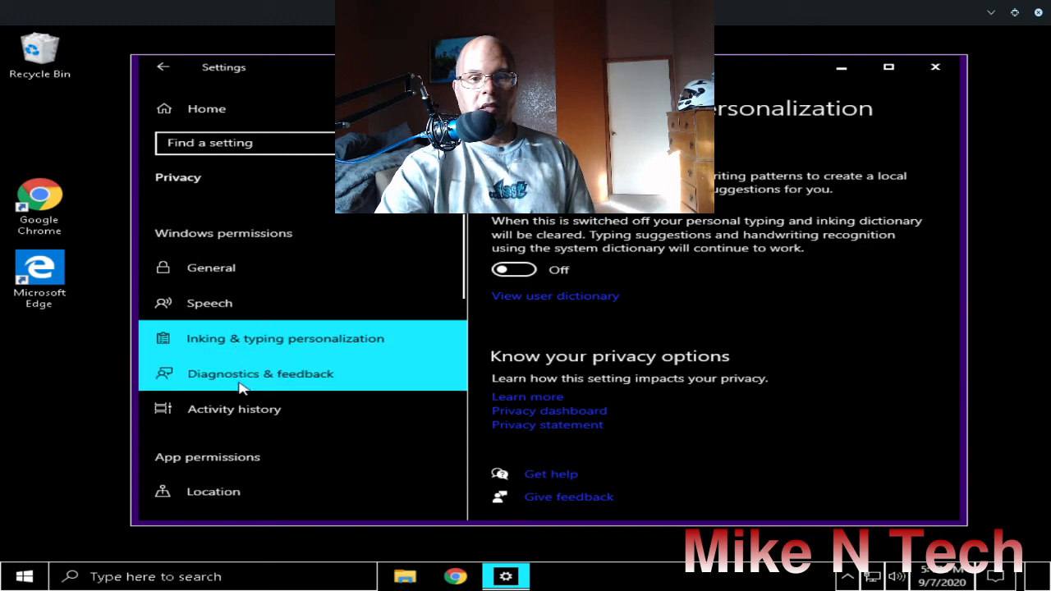
left_click(242, 386)
scroll(241, 389, "down", 3)
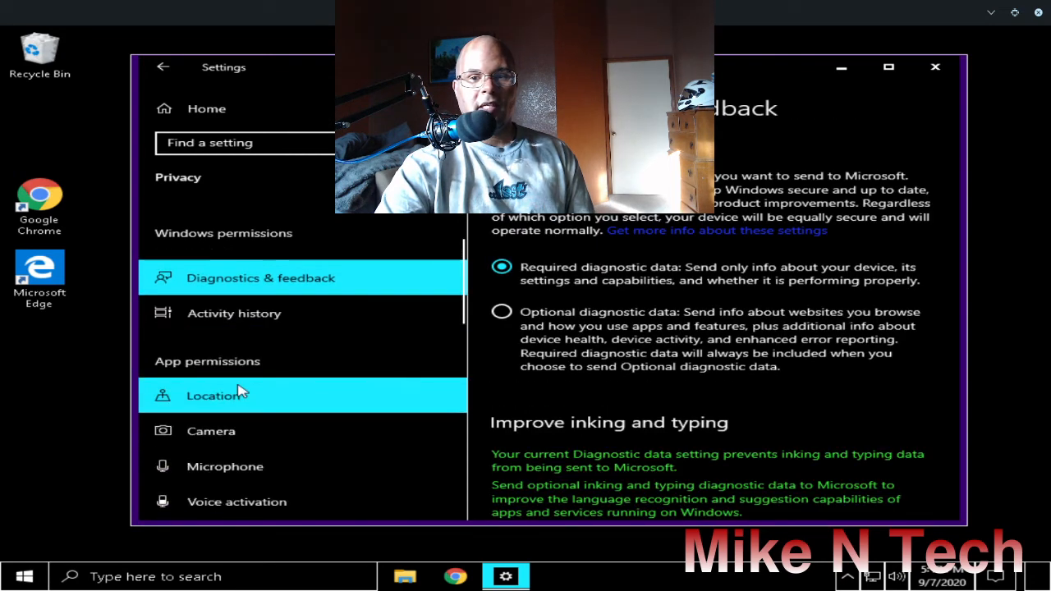
Step: Review the Activity history page and the Location page's app access settings
left_click(228, 317)
scroll(226, 312, "down", 3)
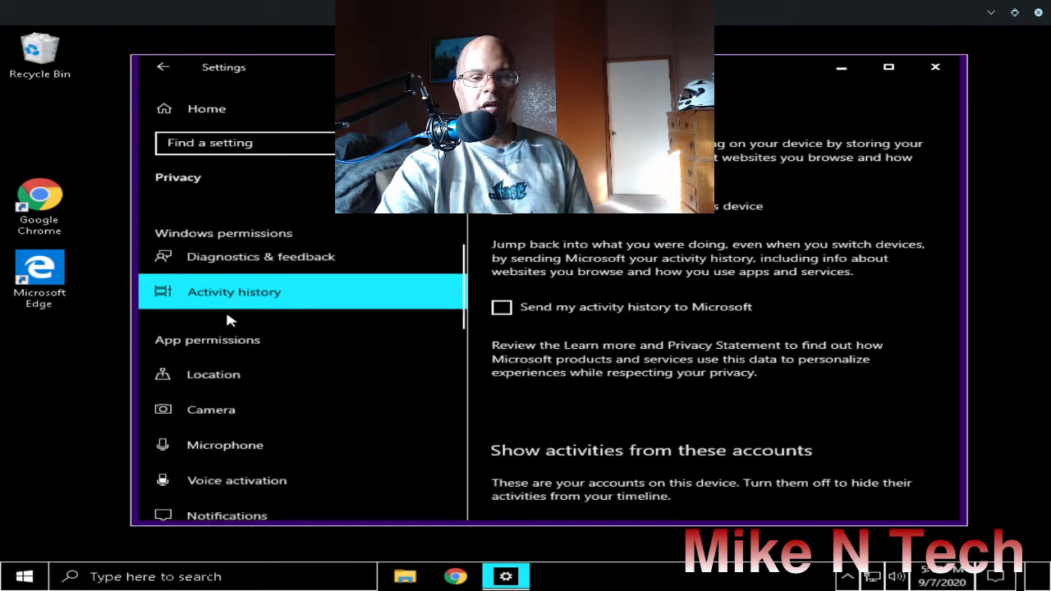
left_click(233, 303)
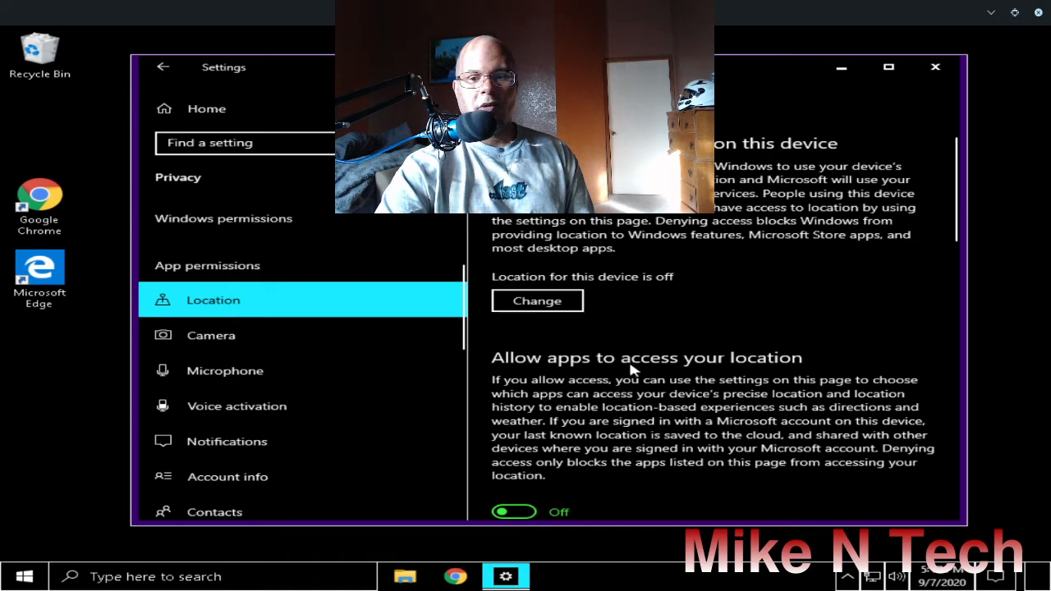
scroll(631, 363, "down", 3)
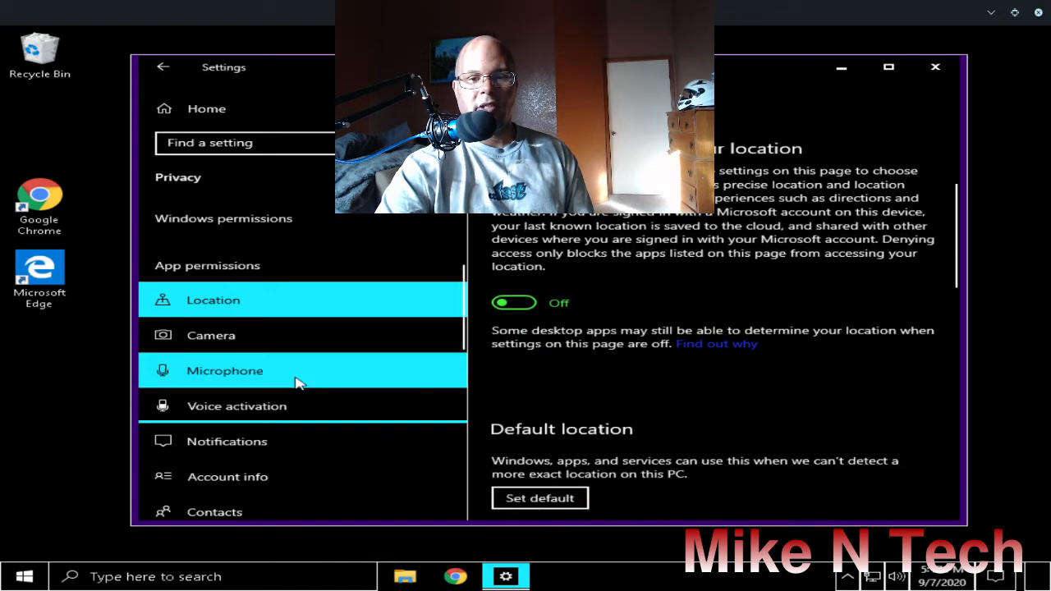
Step: Turn off app access to the camera and review the Store app and desktop app camera permissions
left_click(232, 341)
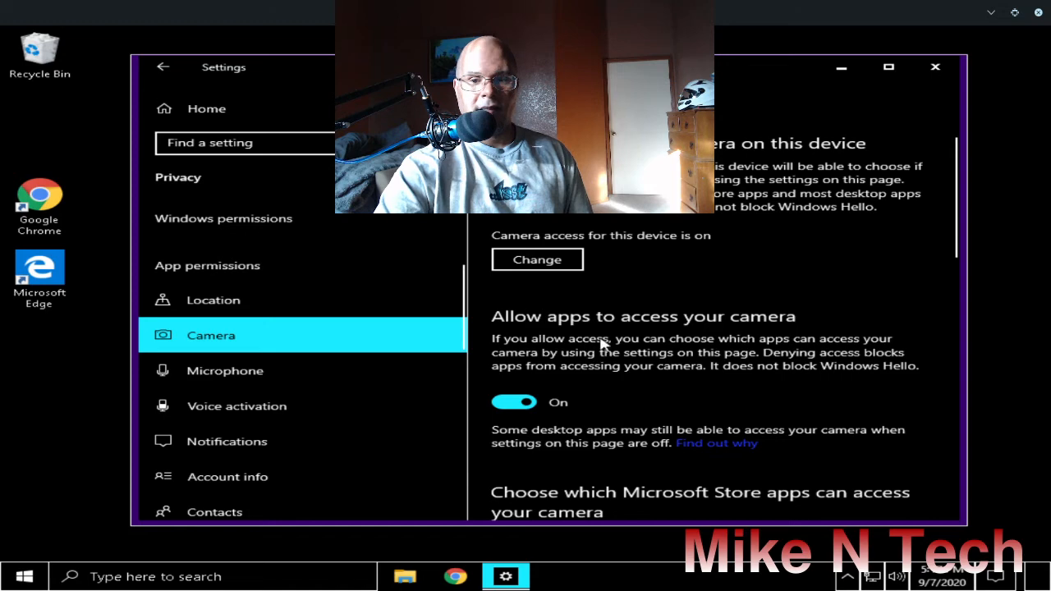
scroll(640, 350, "down", 1)
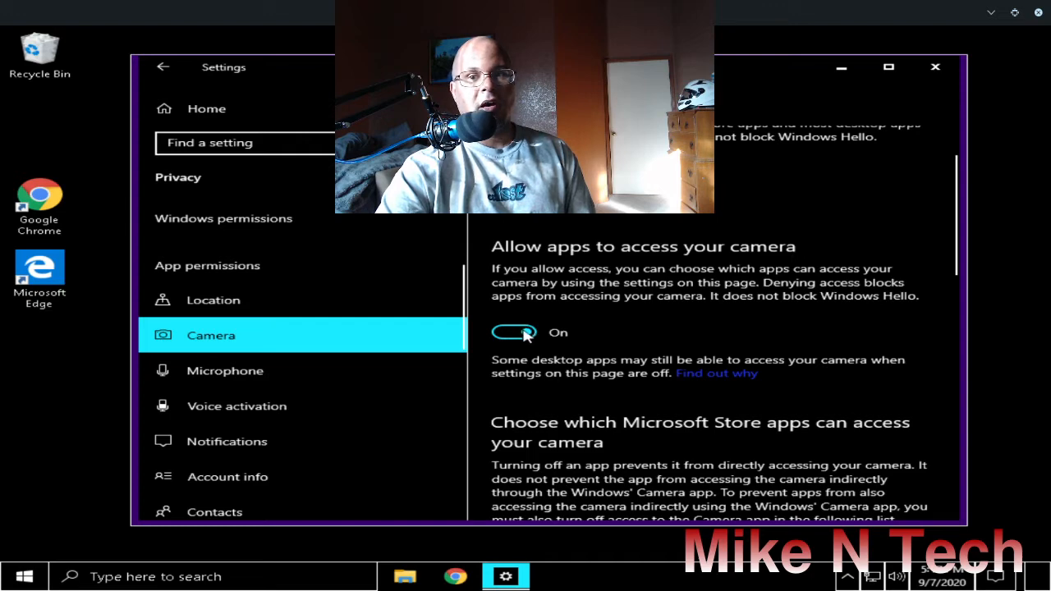
left_click(526, 335)
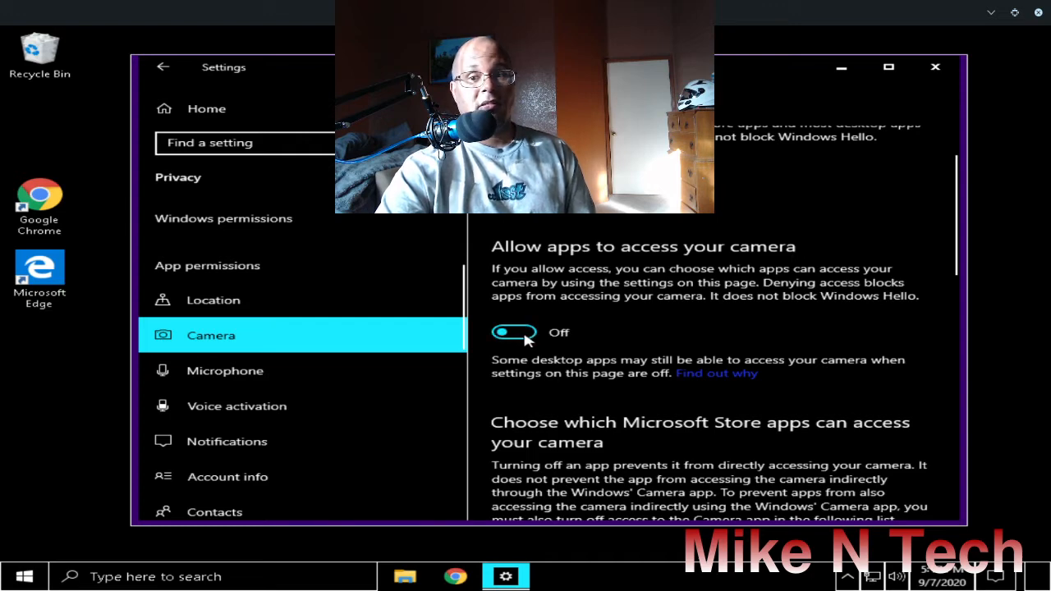
scroll(526, 339, "down", 3)
scroll(526, 343, "down", 5)
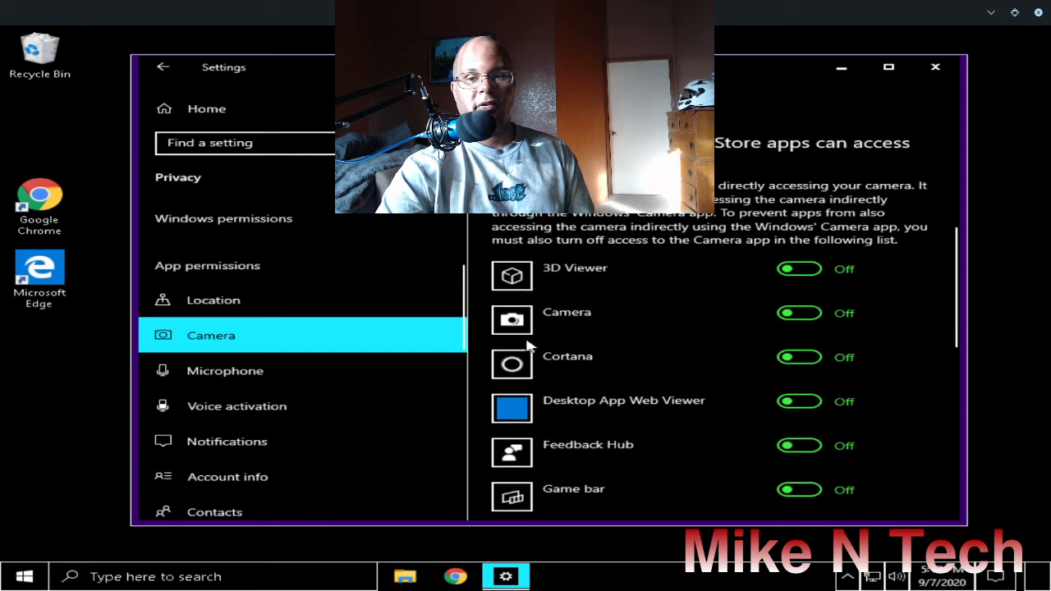
scroll(528, 345, "down", 5)
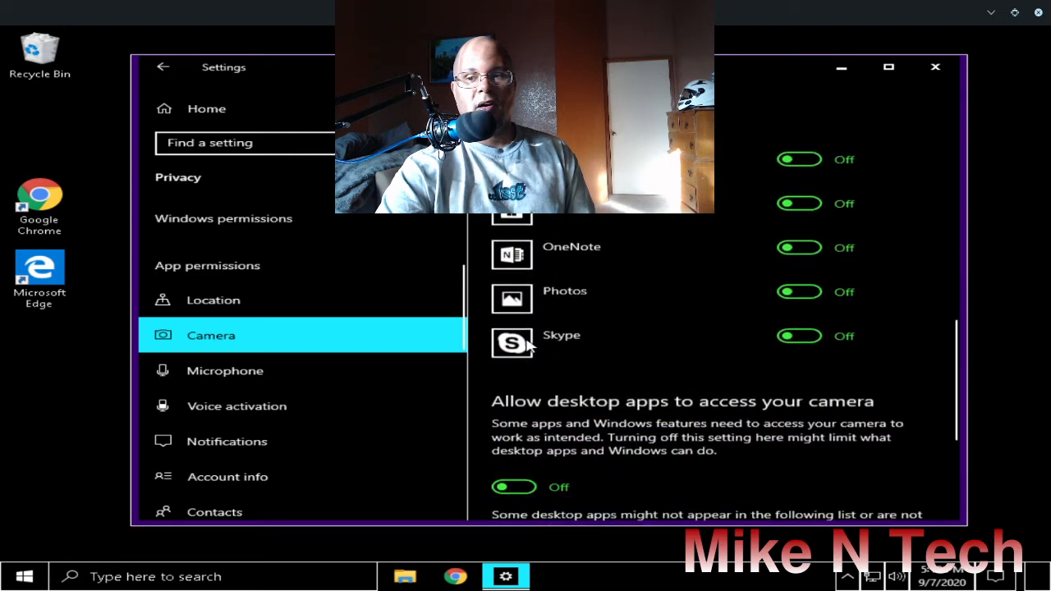
scroll(690, 320, "down", 4)
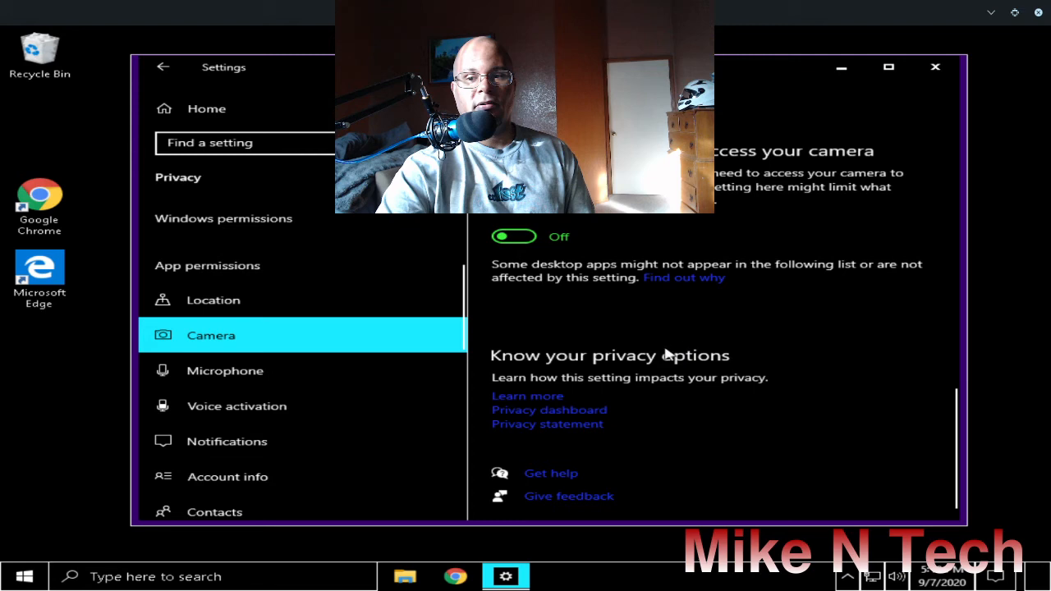
scroll(624, 369, "up", 2)
scroll(603, 373, "up", 10)
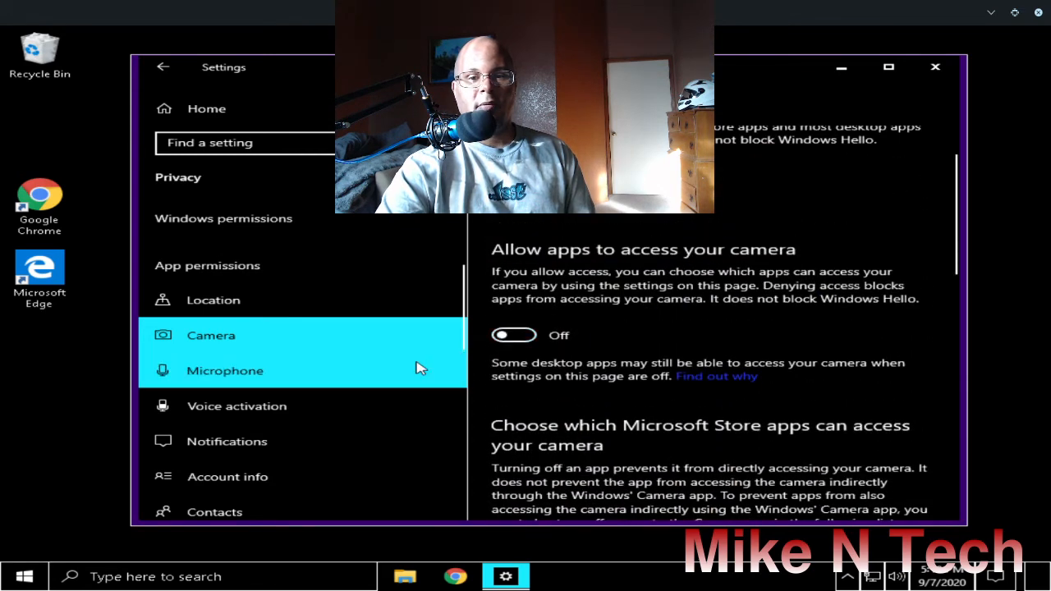
Step: Turn off app access to the microphone and look through the per-app microphone permissions
left_click(220, 376)
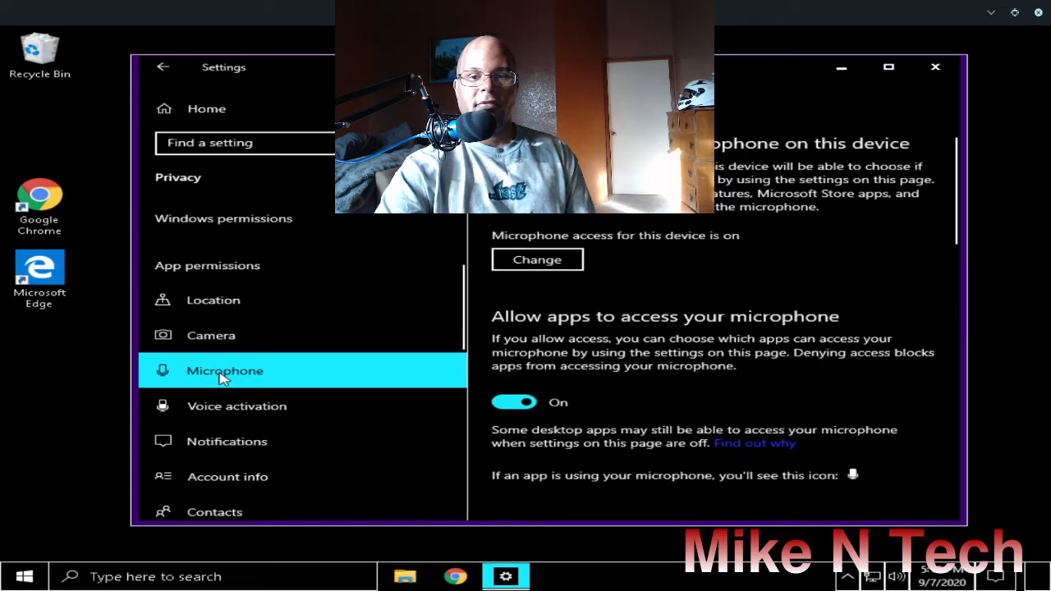
scroll(641, 333, "down", 2)
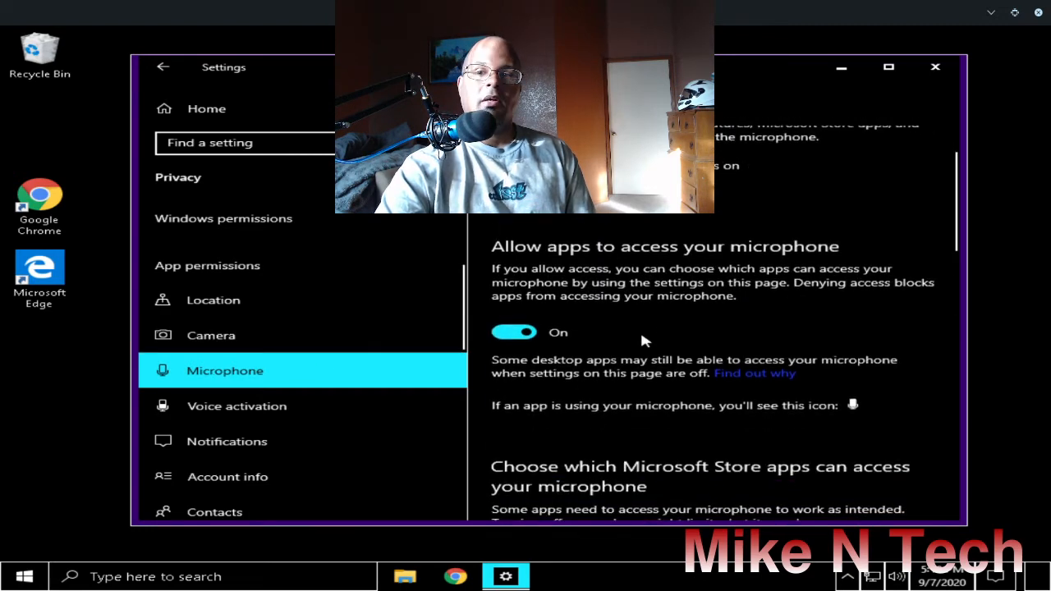
left_click(517, 336)
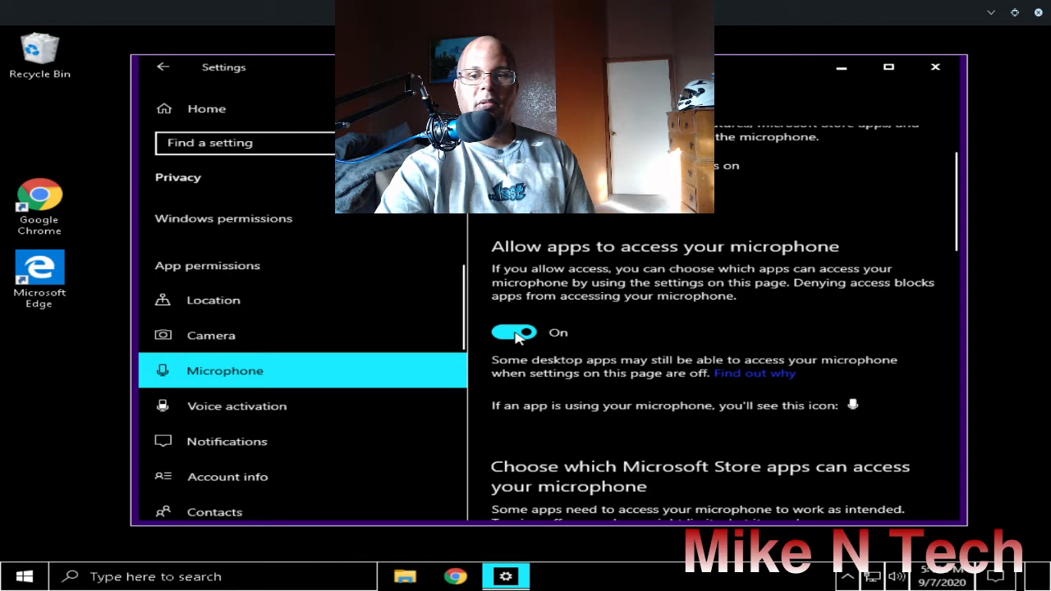
scroll(502, 343, "down", 8)
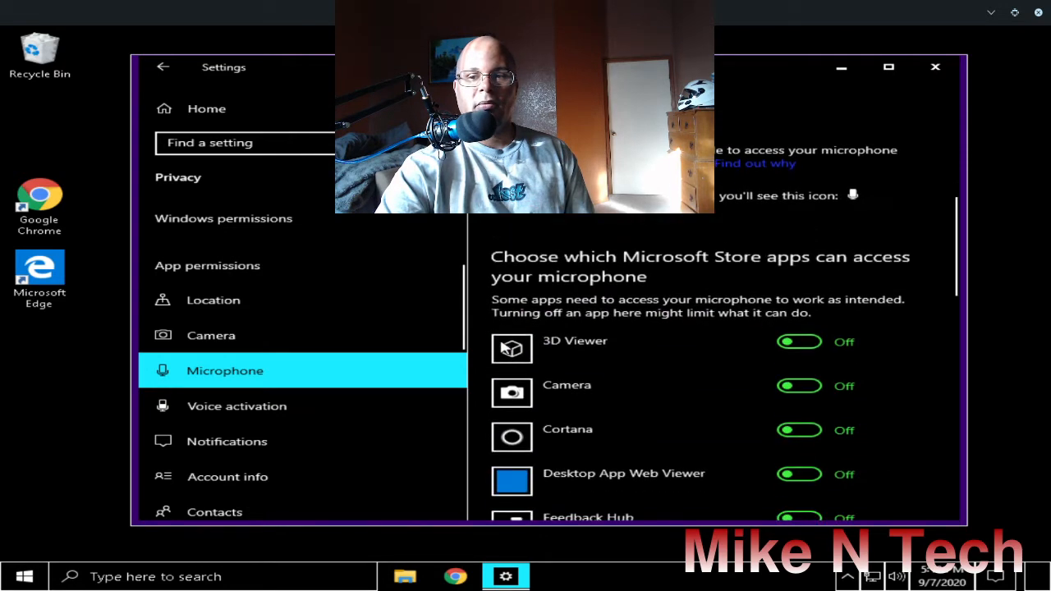
scroll(502, 348, "down", 6)
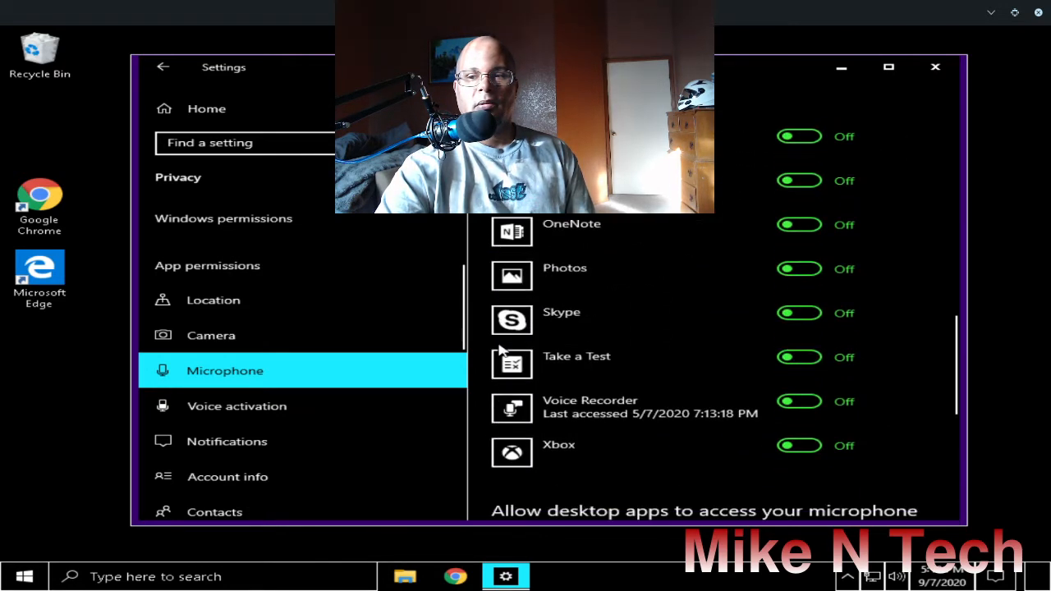
scroll(498, 351, "up", 13)
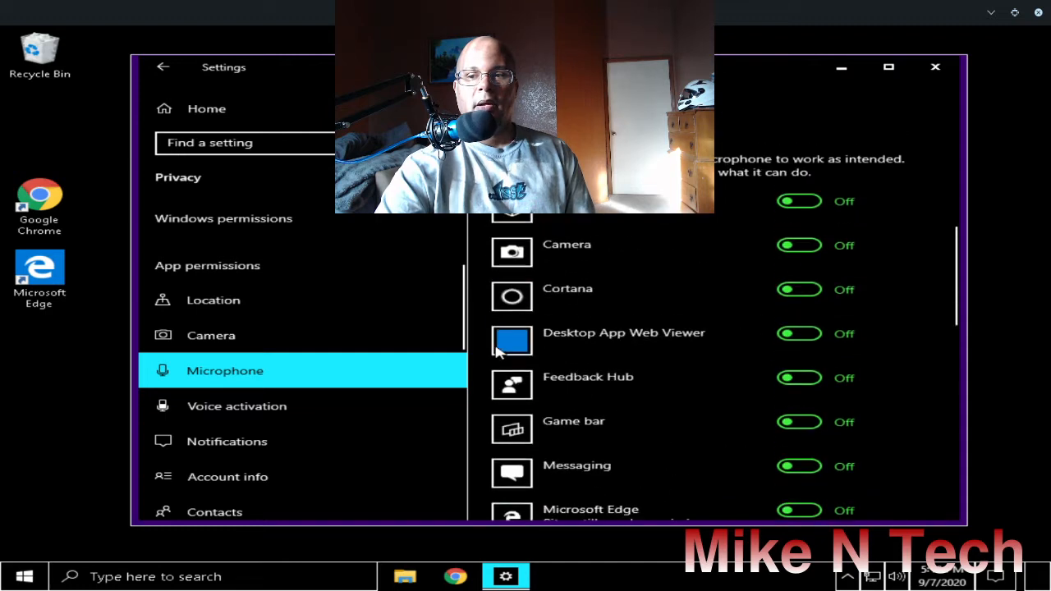
Step: Review the app permission pages for Voice activation, Notifications and Account info
left_click(237, 413)
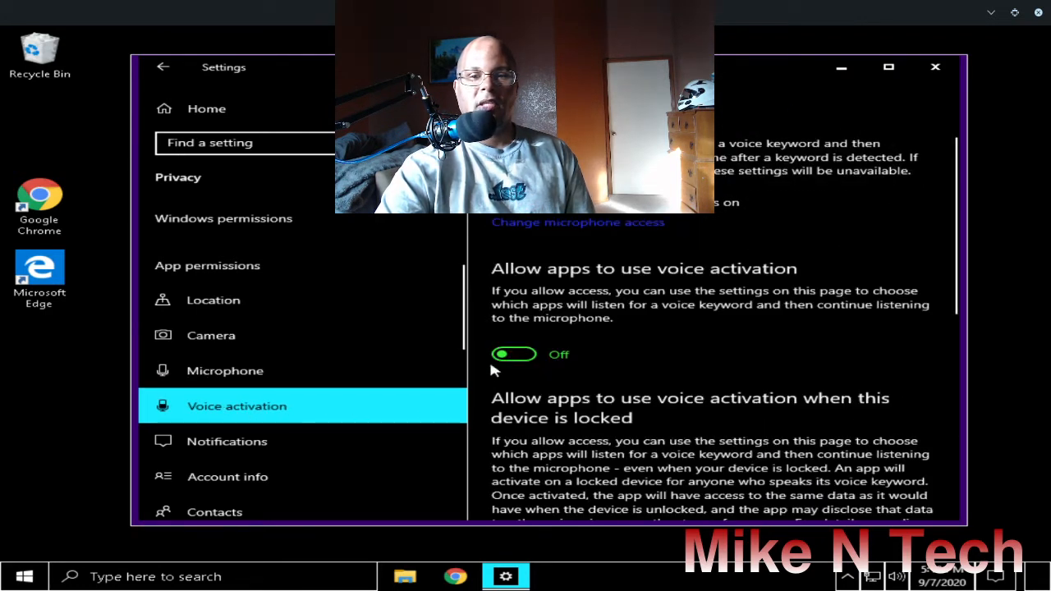
scroll(392, 375, "down", 4)
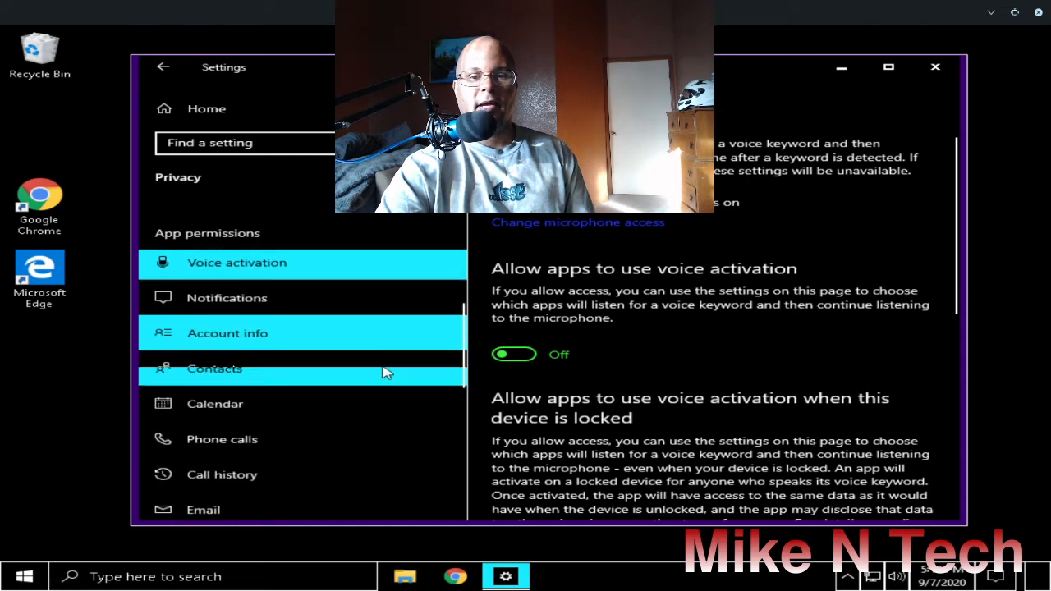
left_click(306, 302)
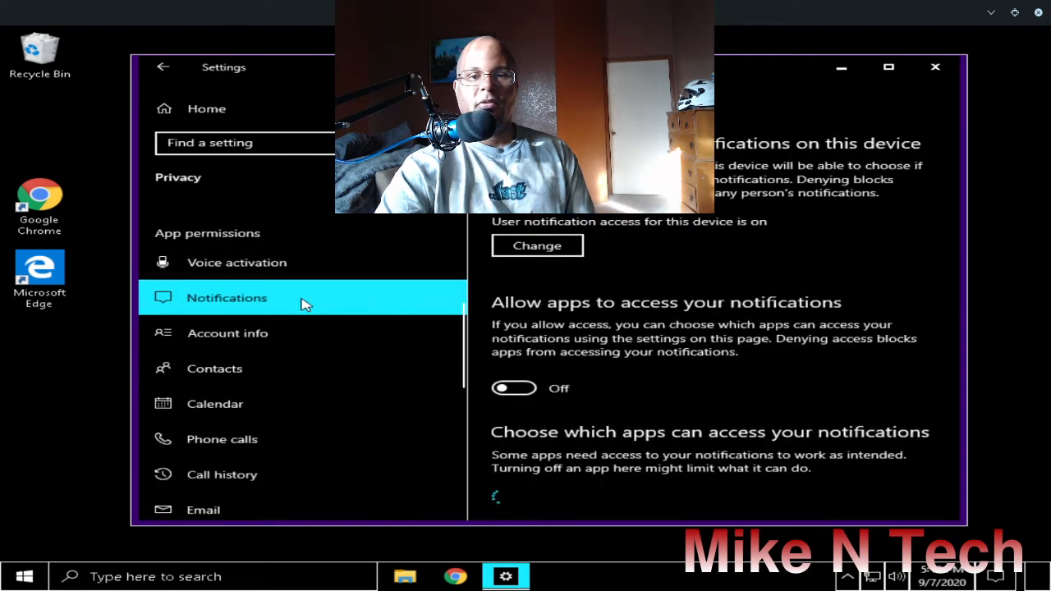
scroll(636, 325, "down", 3)
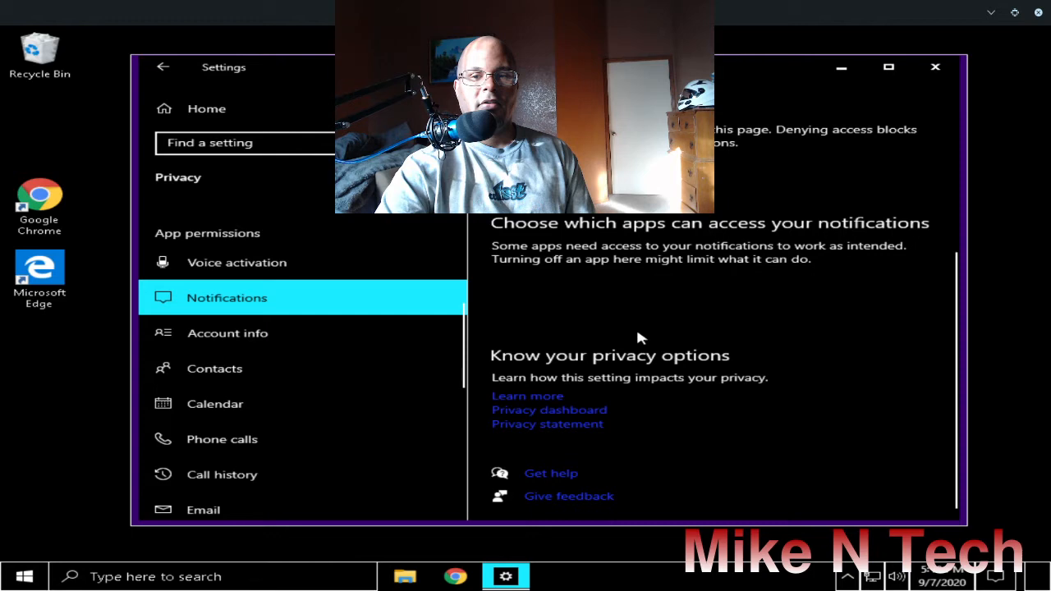
left_click(247, 340)
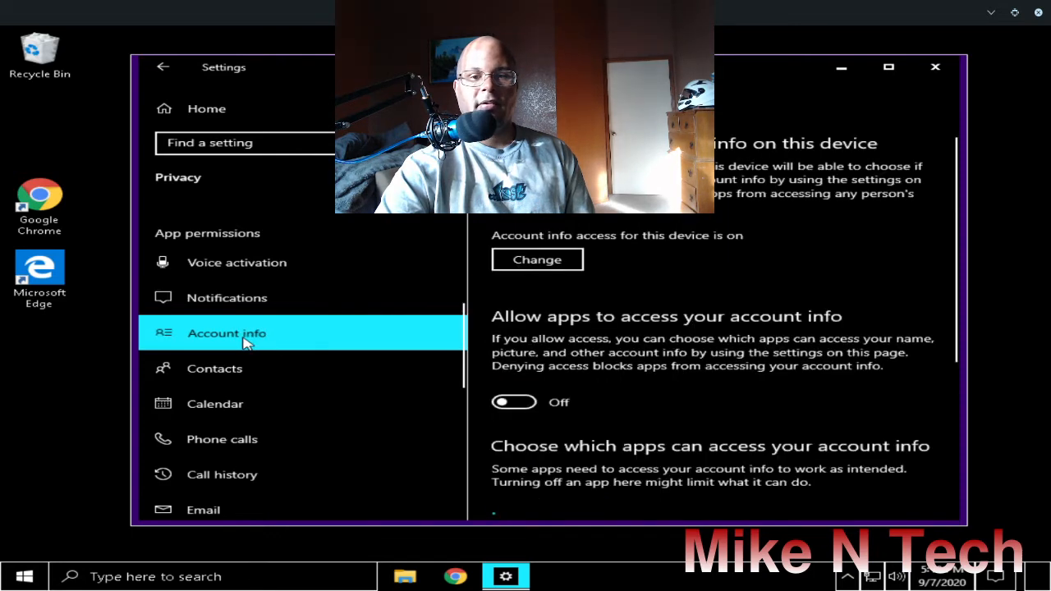
scroll(608, 355, "down", 5)
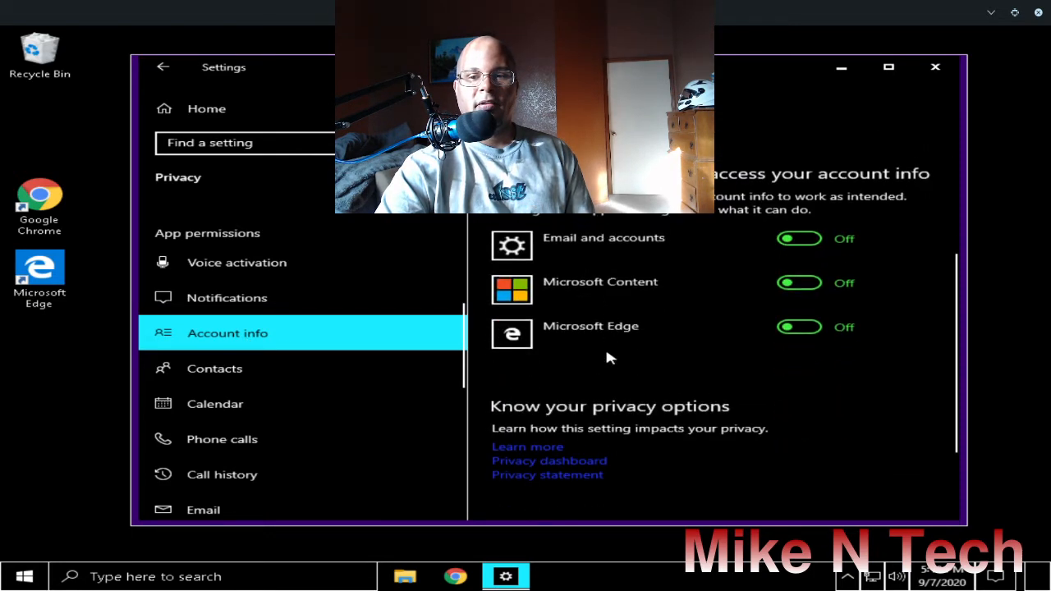
scroll(608, 355, "down", 3)
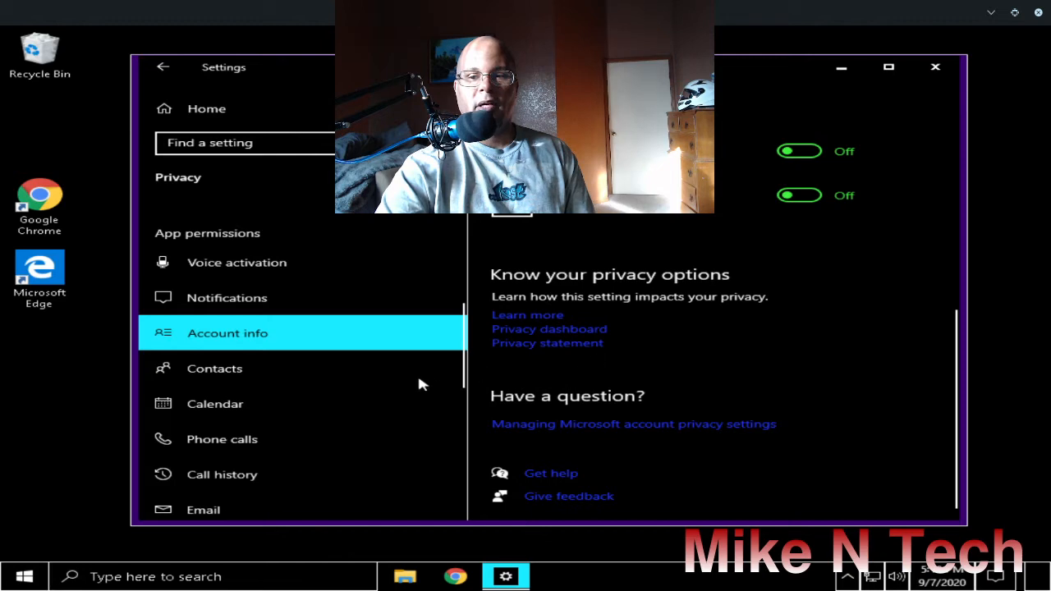
Step: Review which apps can access contacts and the calendar on the Contacts and Calendar permission pages
left_click(243, 379)
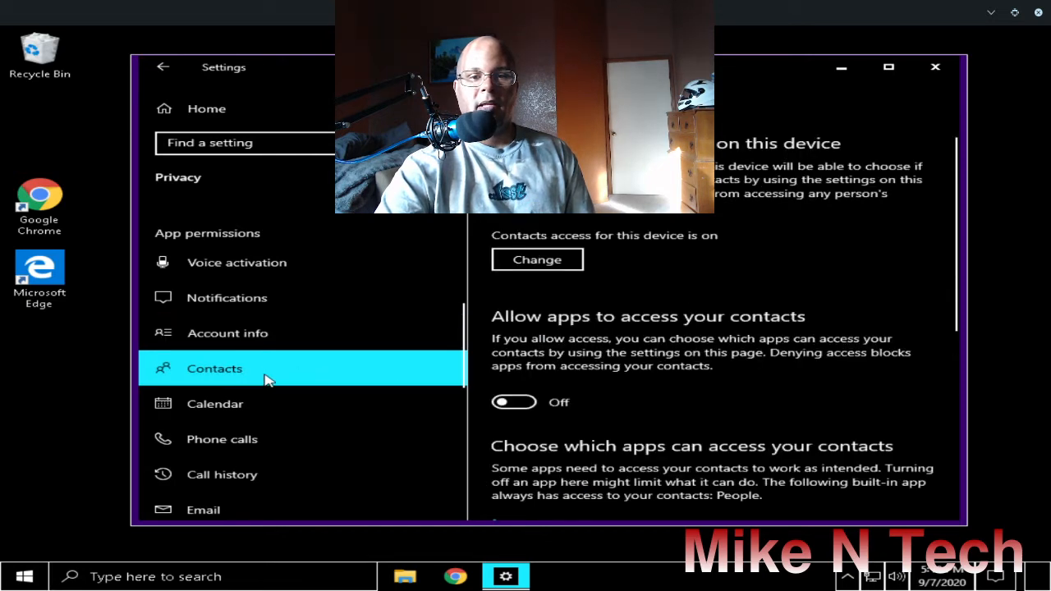
scroll(620, 369, "down", 6)
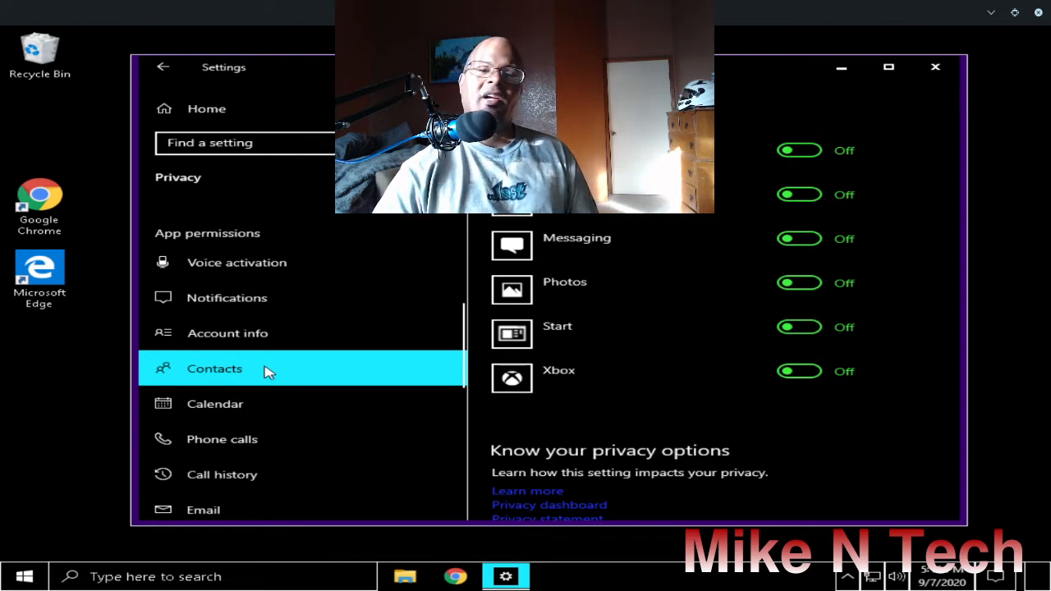
left_click(226, 416)
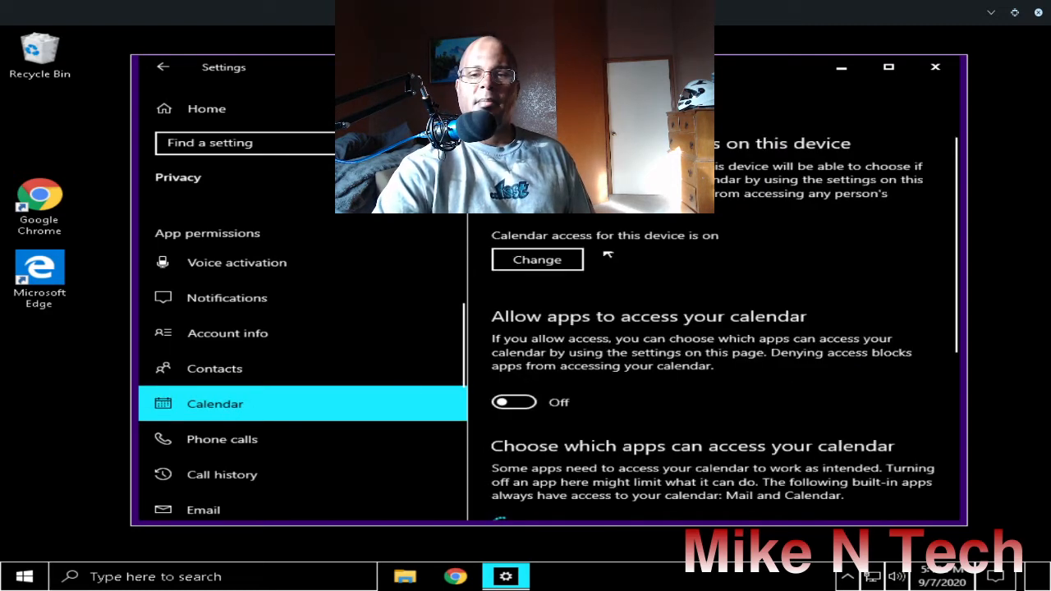
scroll(571, 387, "down", 3)
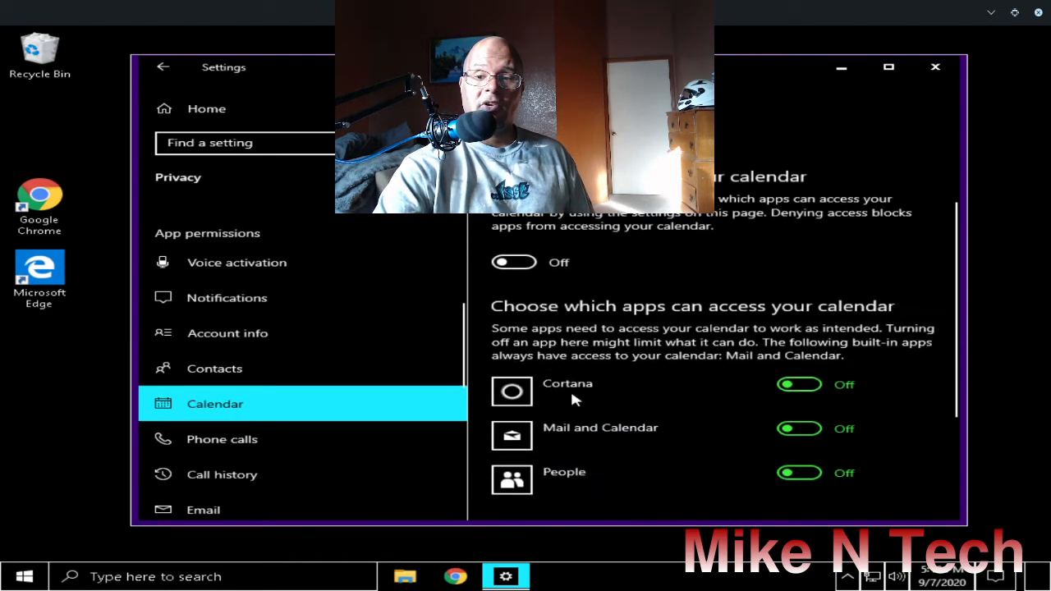
scroll(574, 400, "down", 1)
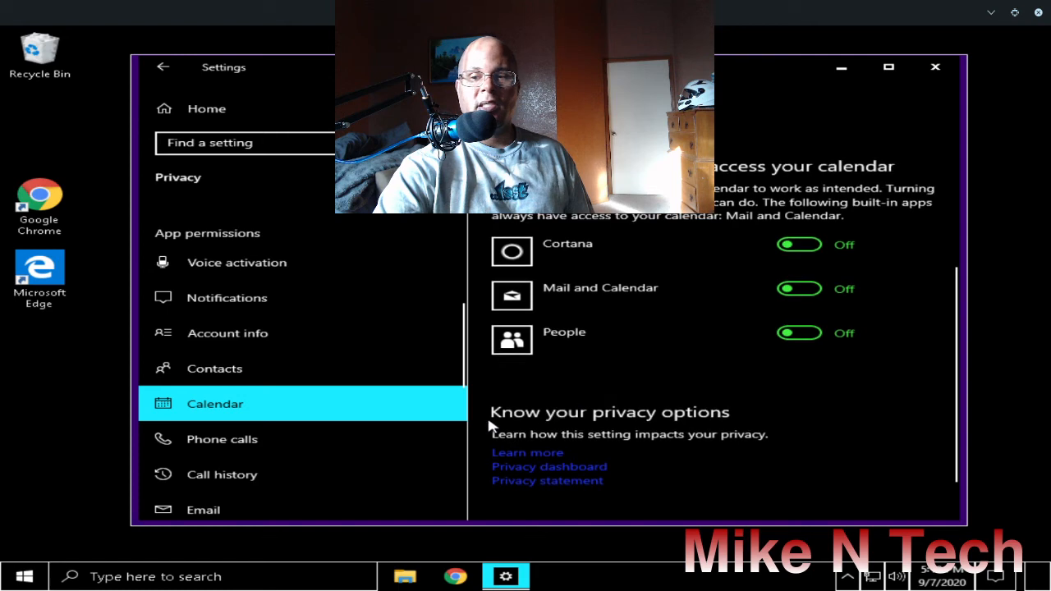
Step: Turn off permission for apps to make phone calls and check the per-app list on the Phone calls page
left_click(226, 445)
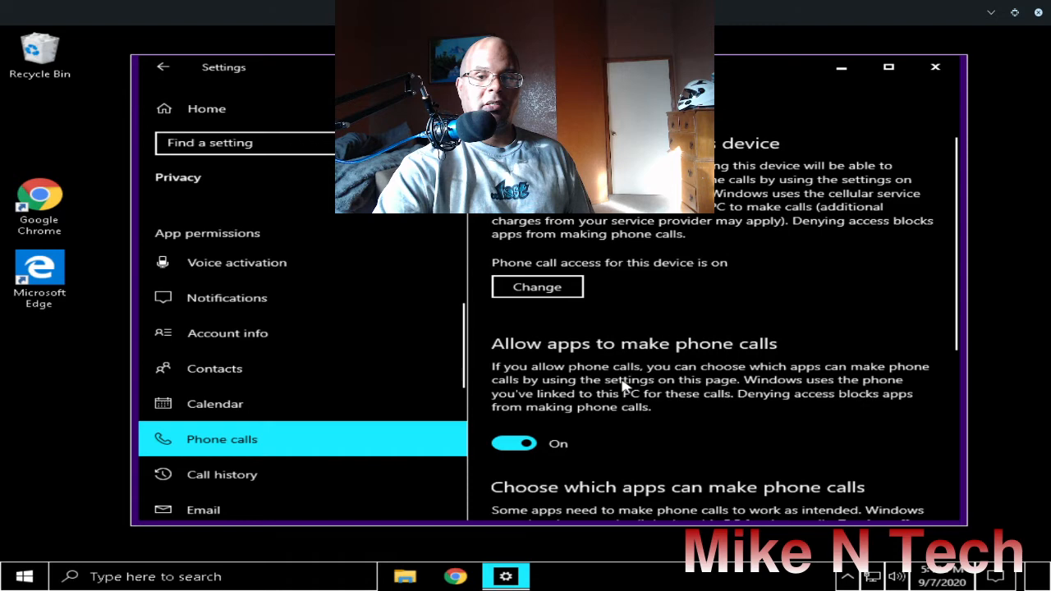
scroll(621, 374, "down", 2)
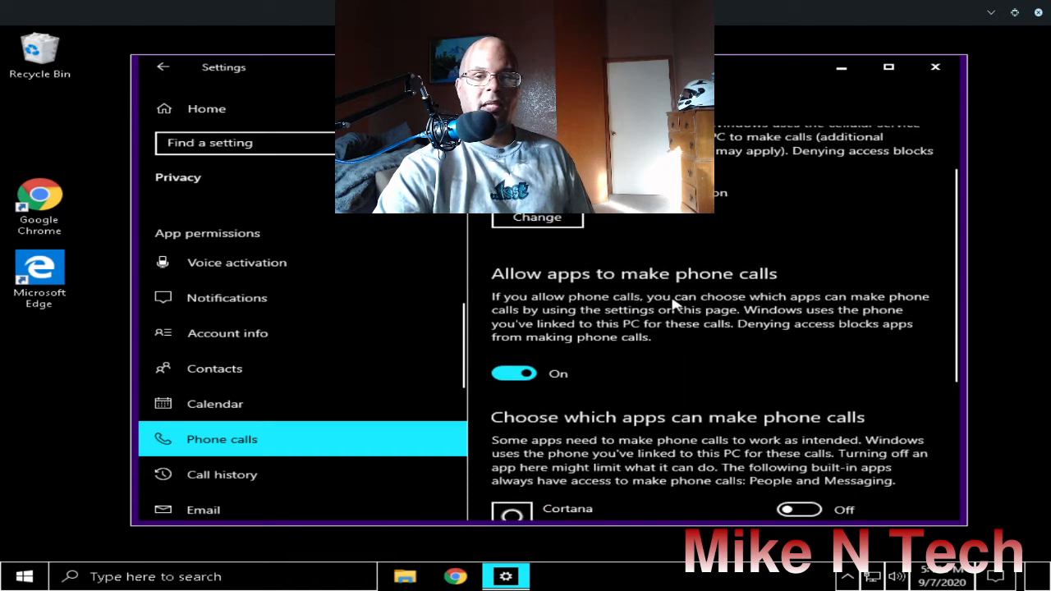
left_click(525, 374)
scroll(611, 353, "down", 3)
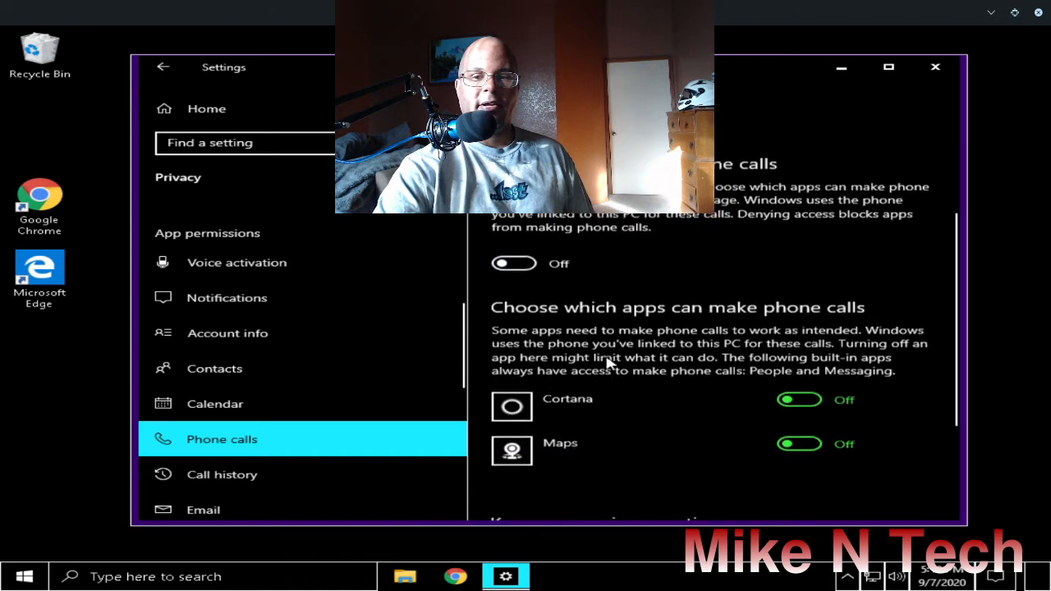
scroll(607, 364, "down", 4)
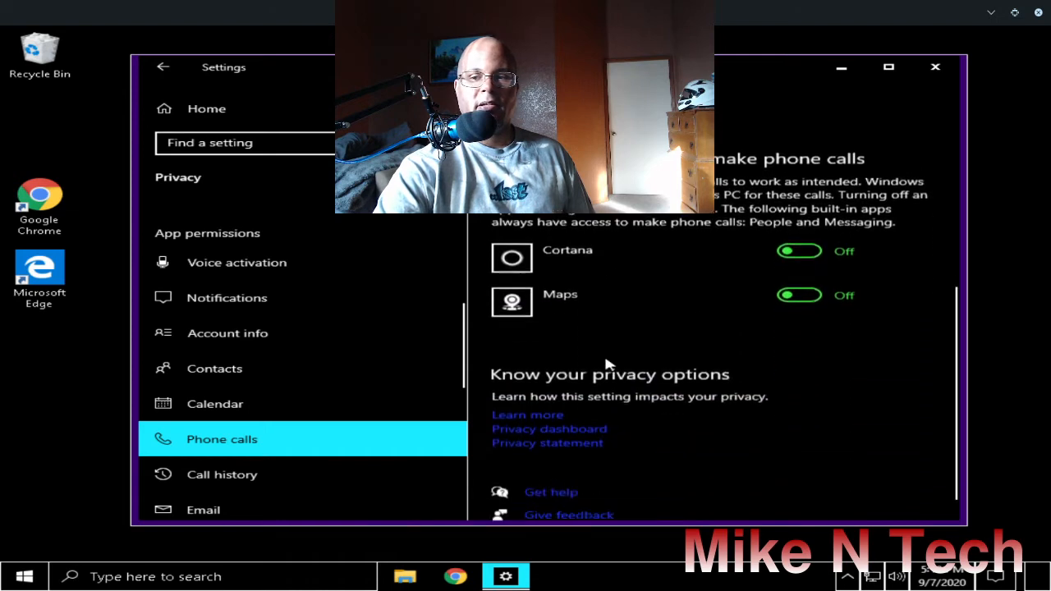
Step: Check the Call history permission page and turn off app access to email on the Email page
left_click(209, 483)
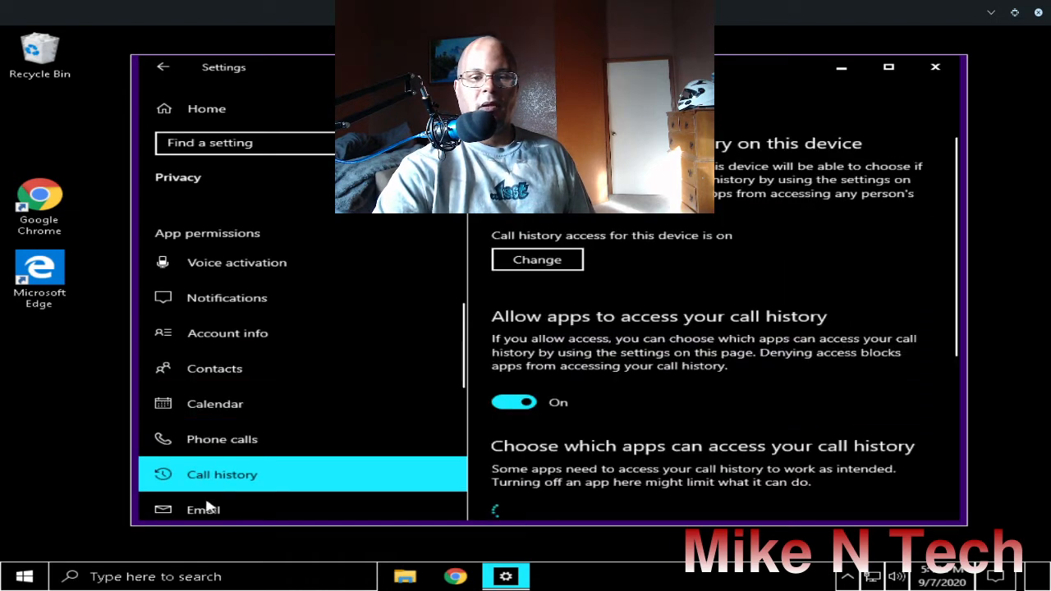
scroll(215, 491, "down", 4)
scroll(226, 500, "down", 1)
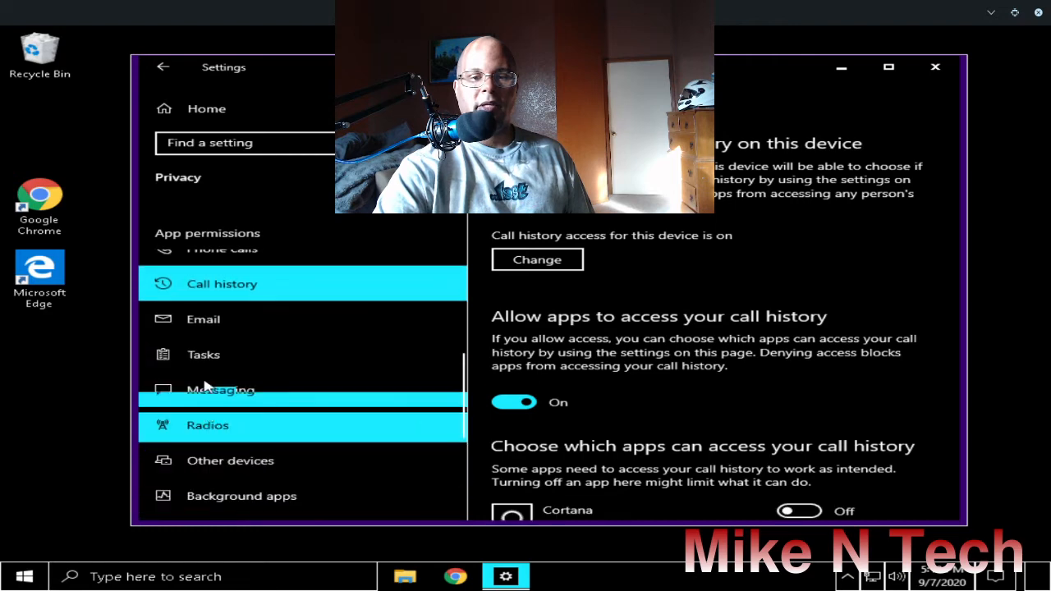
left_click(224, 334)
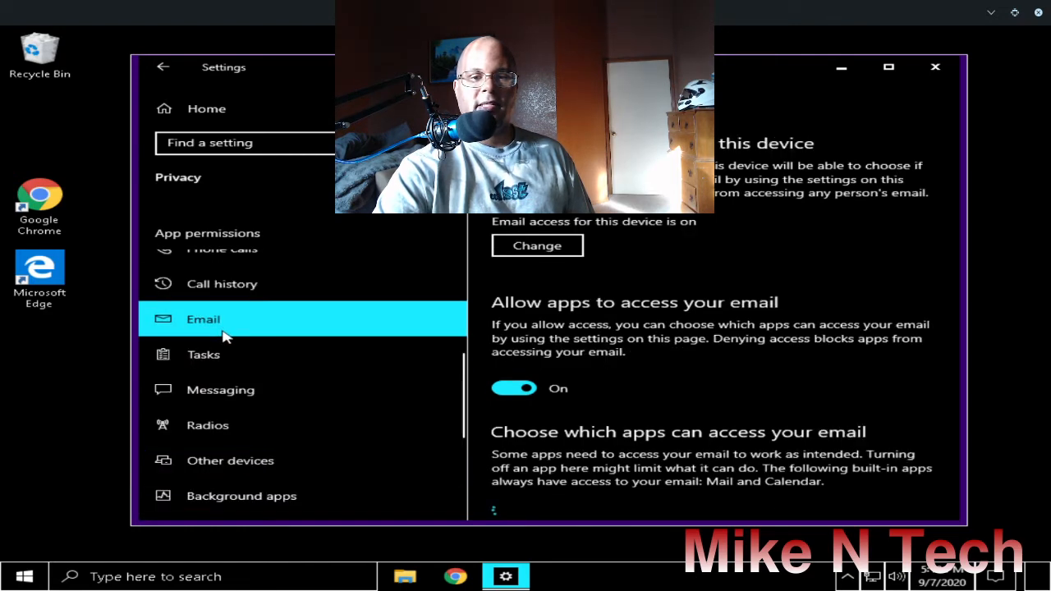
left_click(519, 393)
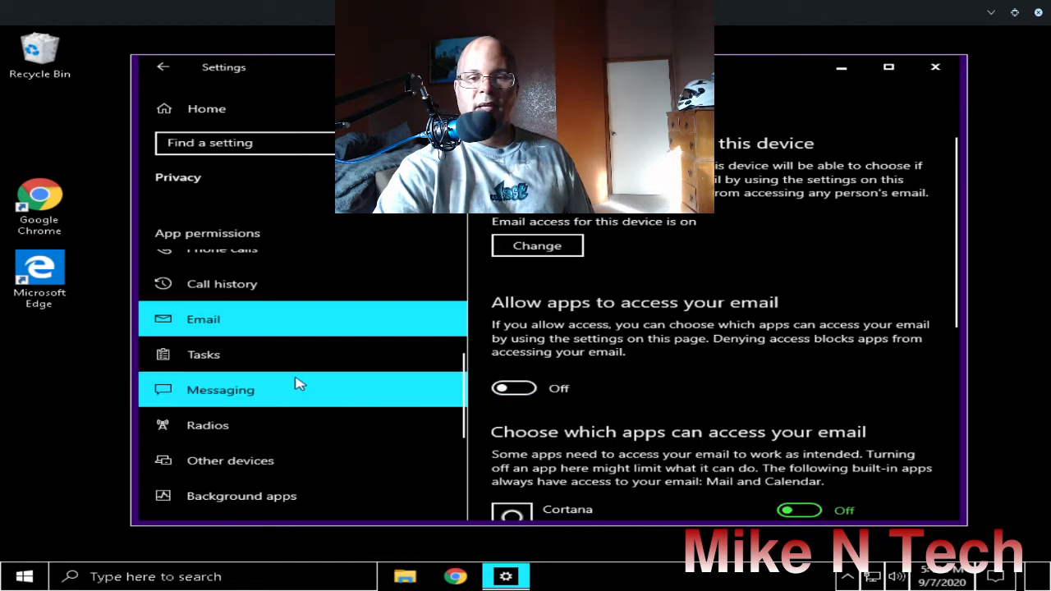
Step: Review the app permission pages for Tasks, Messaging, Radios and Other devices
left_click(228, 360)
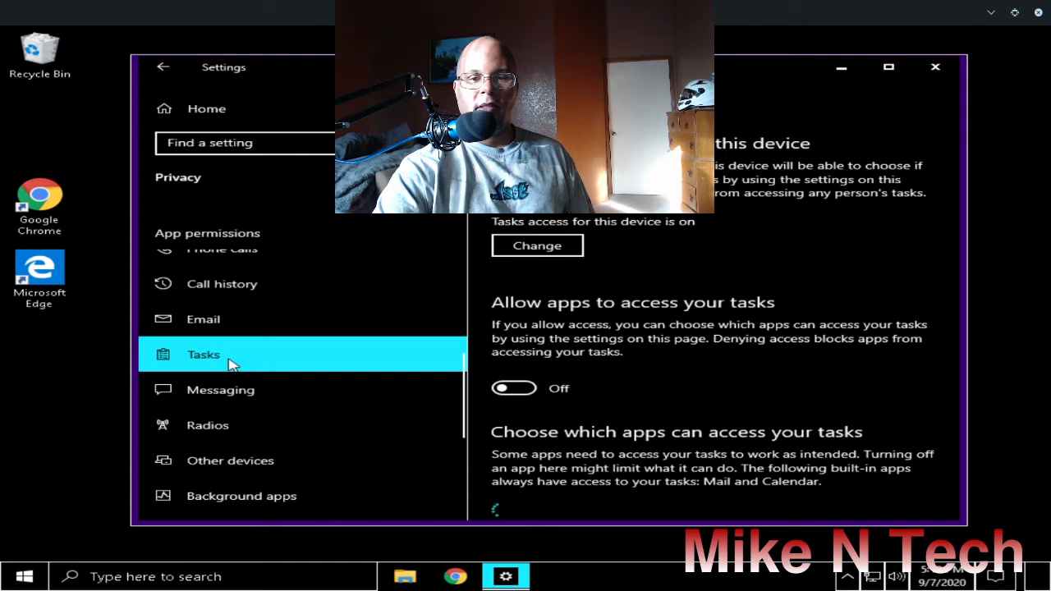
scroll(233, 370, "down", 2)
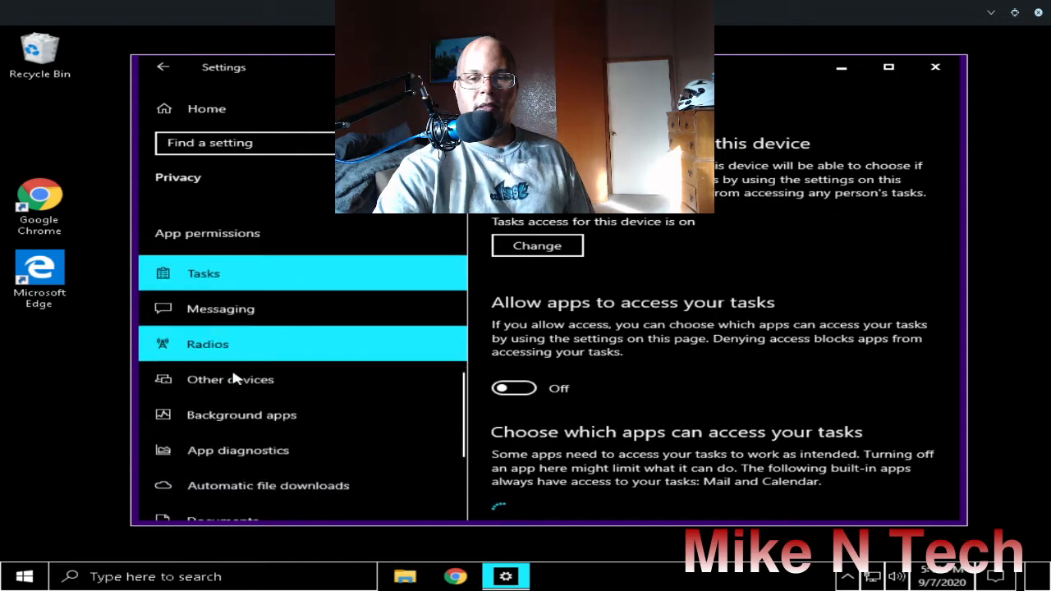
left_click(253, 301)
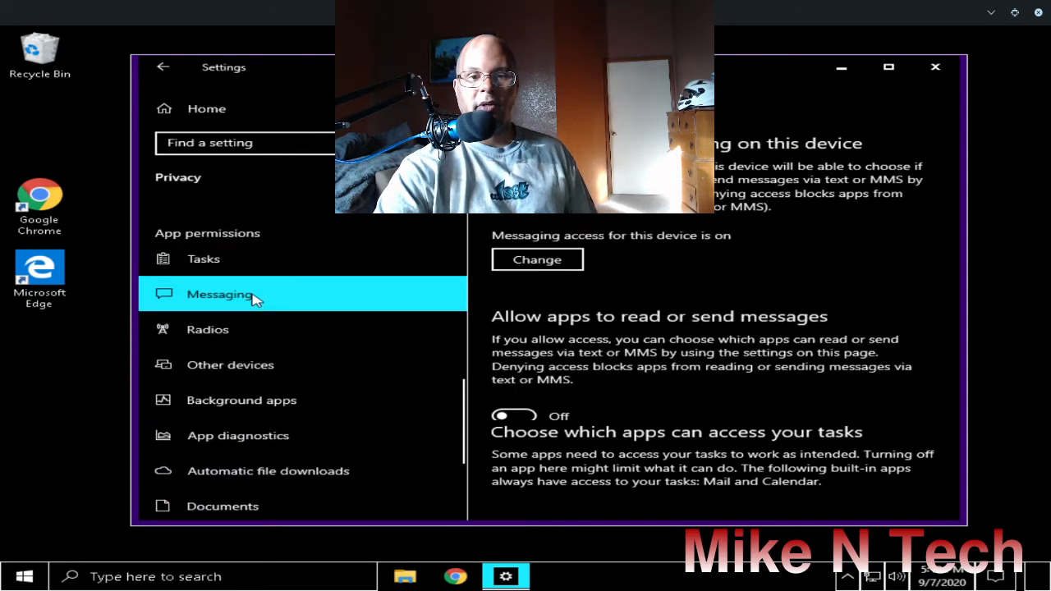
scroll(254, 300, "down", 1)
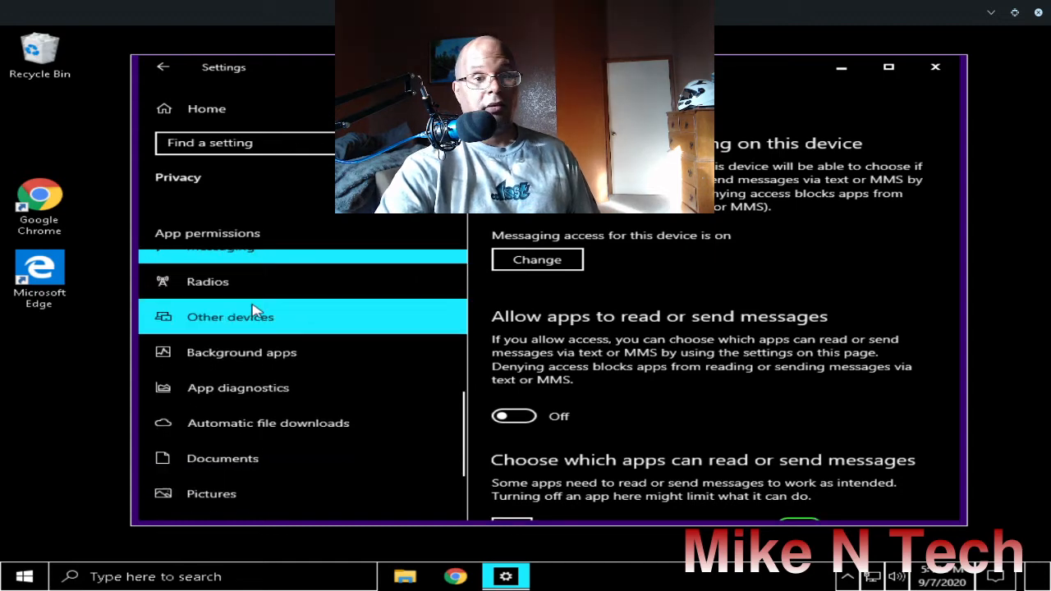
left_click(254, 294)
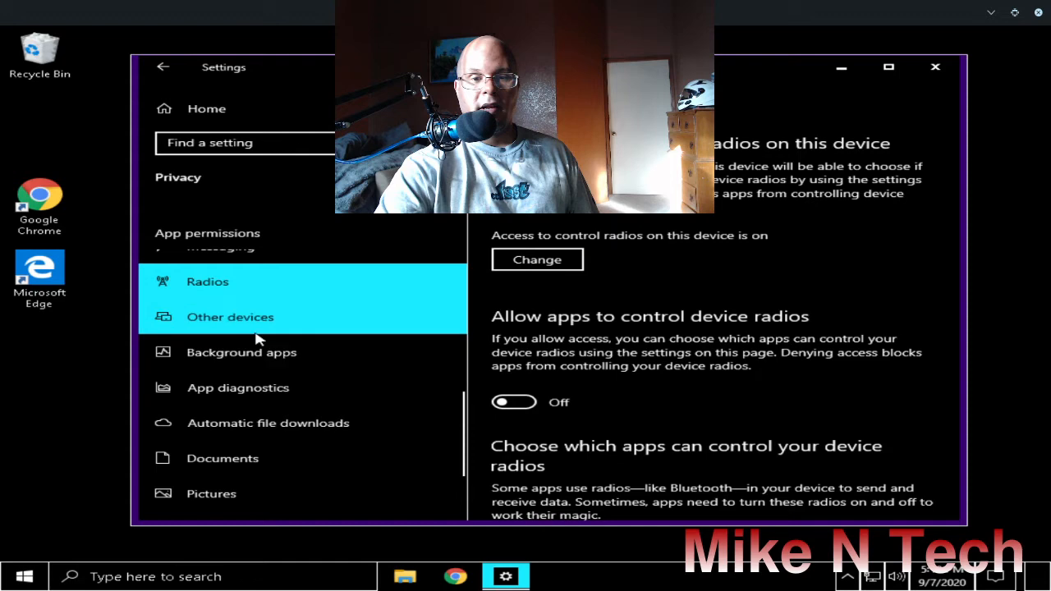
left_click(256, 327)
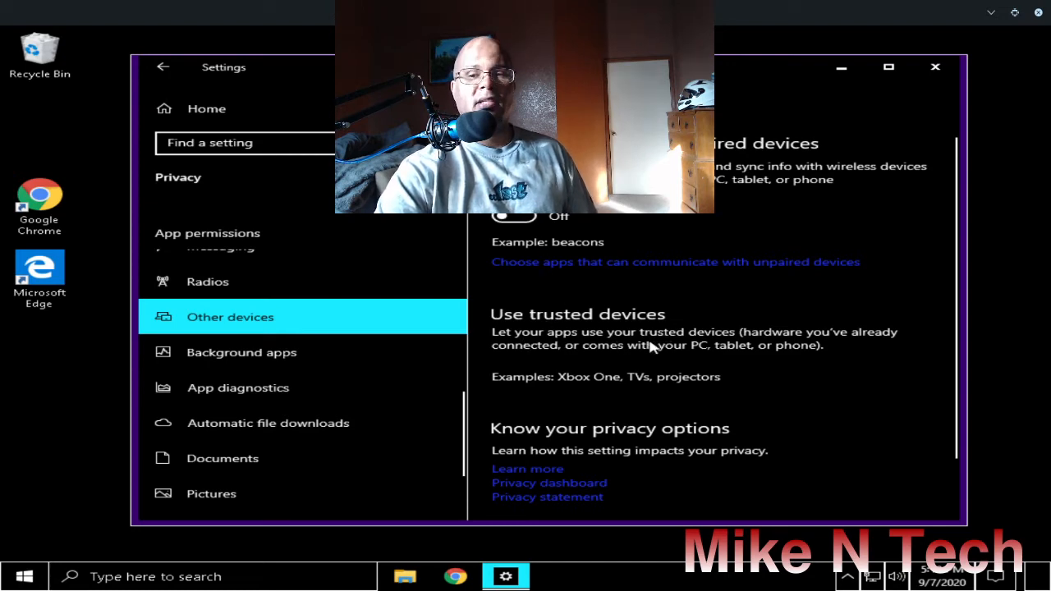
Step: Review which apps can run in the background and turn off background running for Voice Recorder
left_click(259, 361)
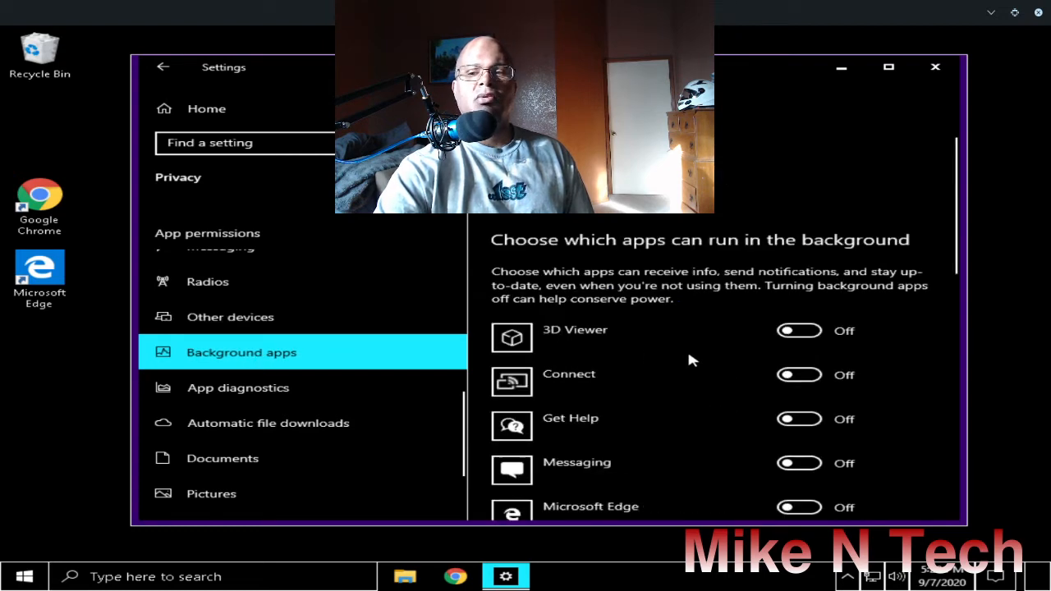
scroll(665, 324, "down", 2)
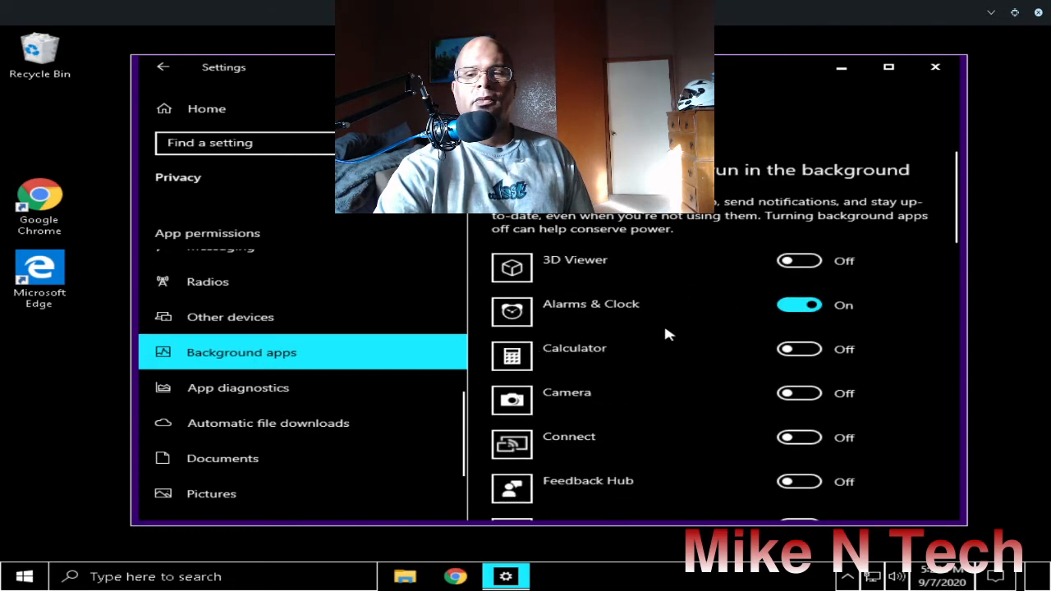
scroll(627, 283, "up", 2)
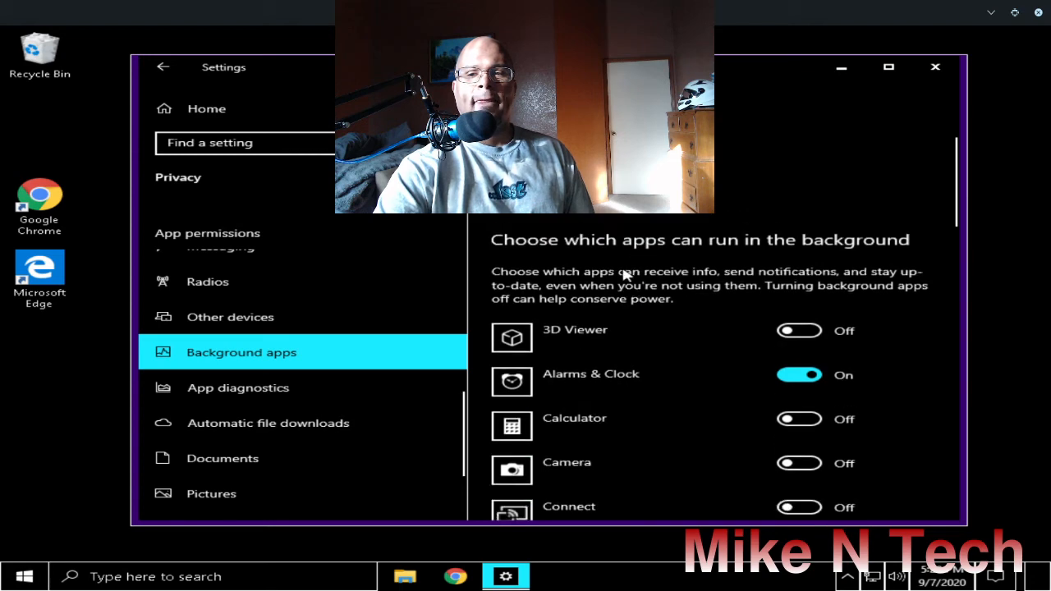
scroll(624, 279, "down", 2)
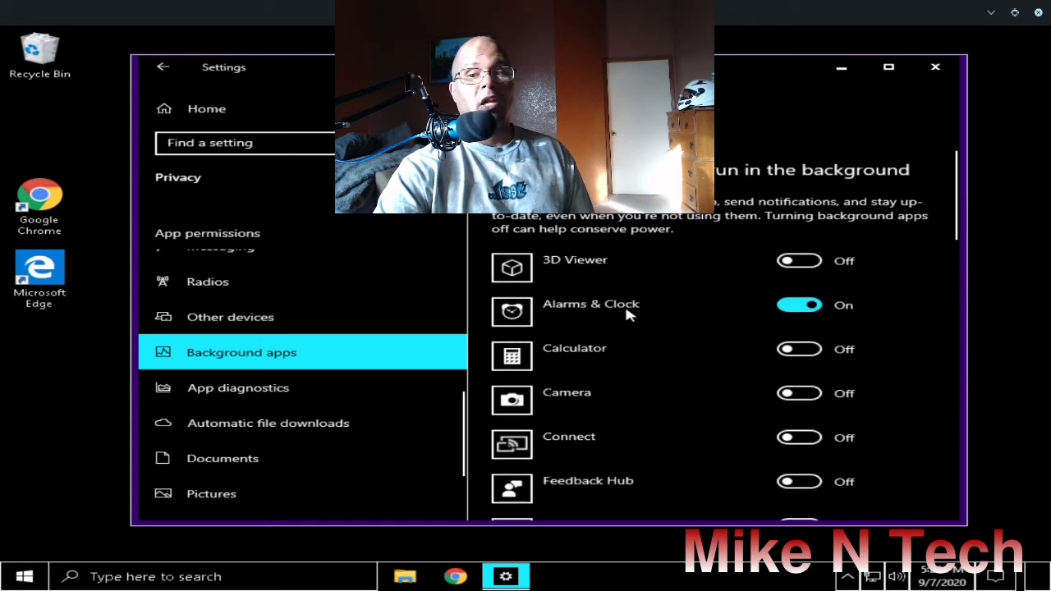
scroll(755, 336, "down", 2)
scroll(747, 335, "down", 15)
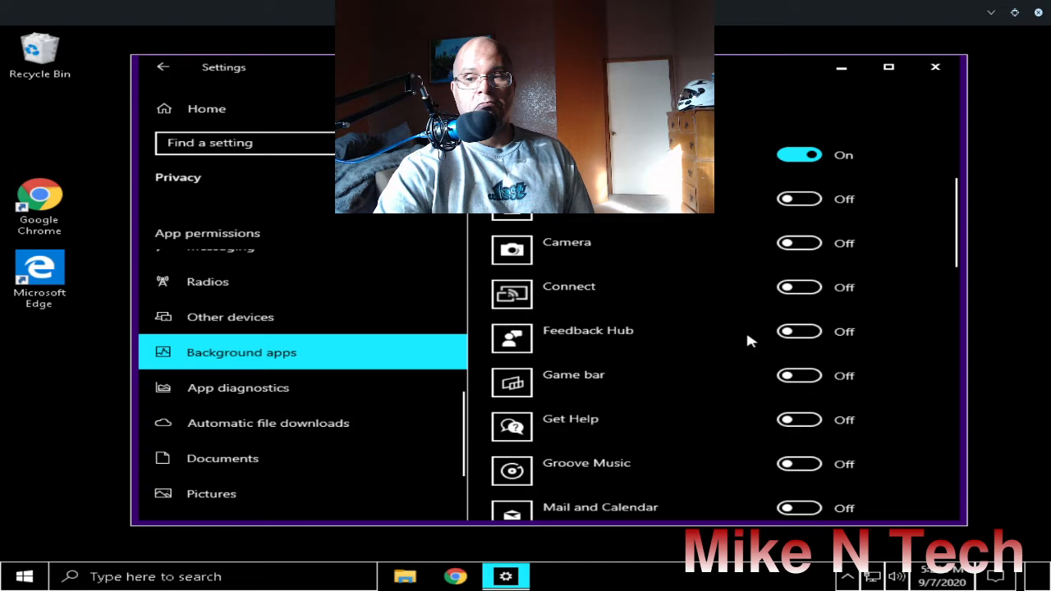
scroll(734, 330, "down", 9)
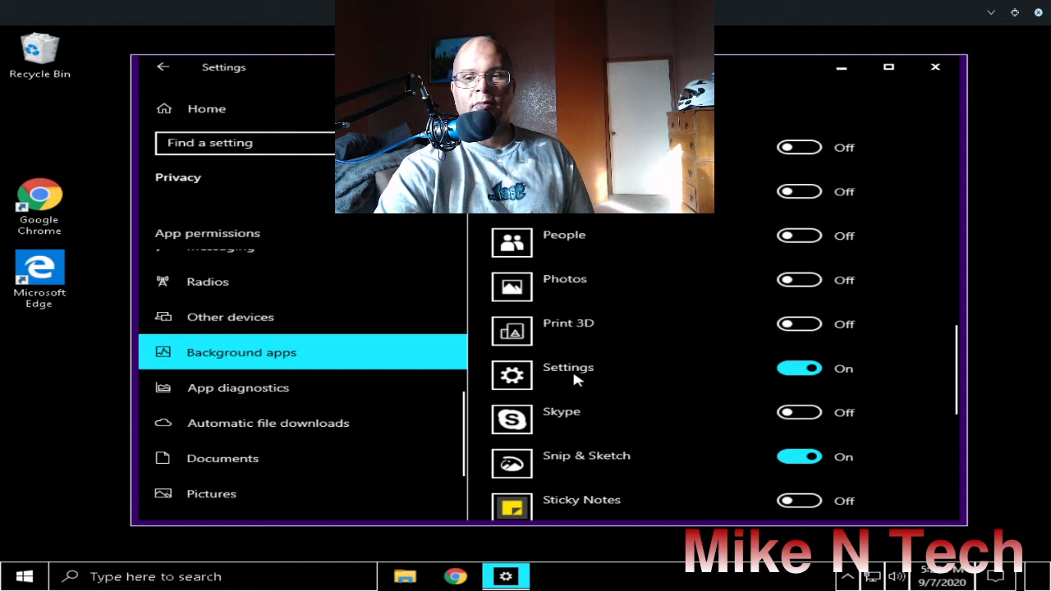
scroll(575, 379, "down", 1)
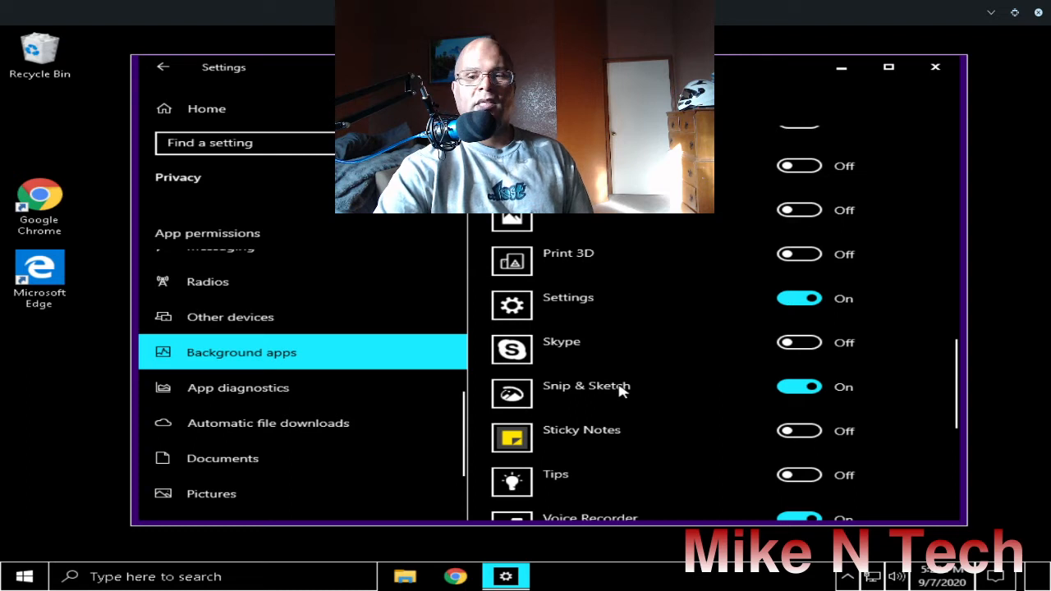
scroll(620, 394, "down", 3)
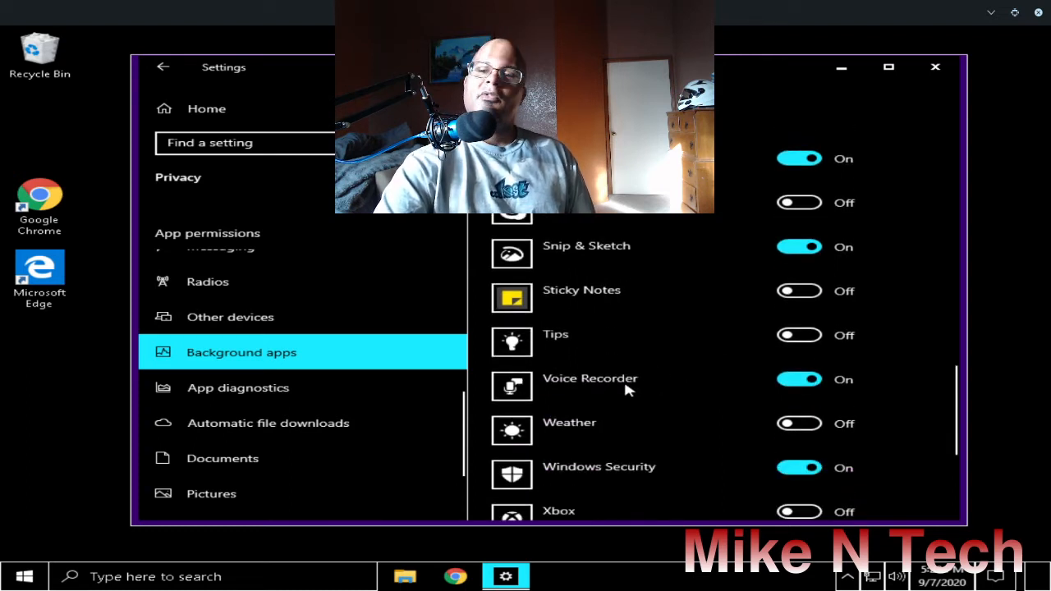
left_click(799, 379)
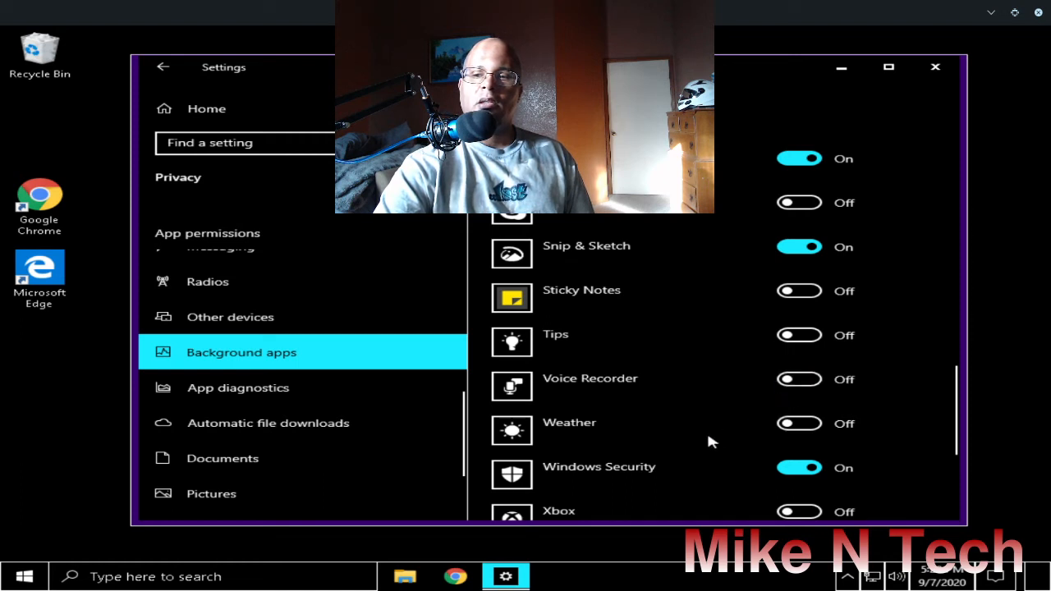
scroll(630, 462, "down", 3)
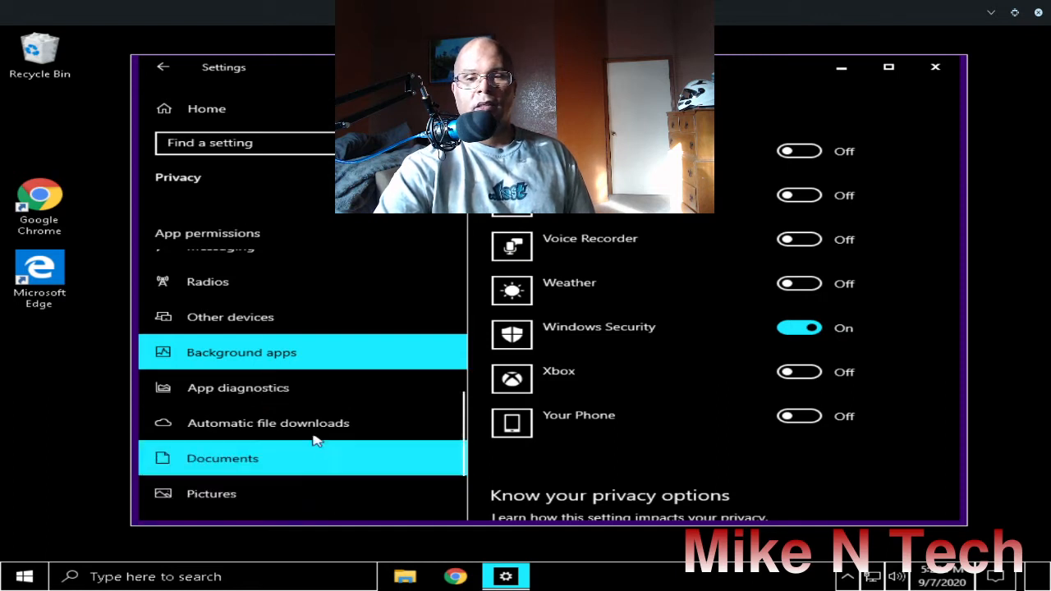
Step: Review the App diagnostics and Automatic file downloads permission pages
left_click(282, 388)
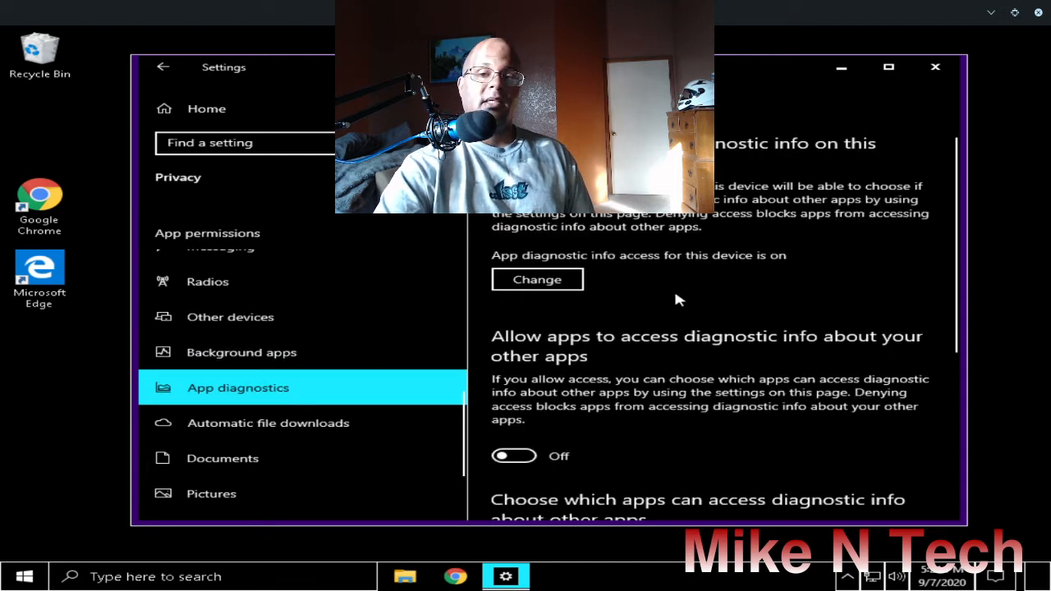
scroll(675, 304, "down", 2)
scroll(674, 306, "down", 5)
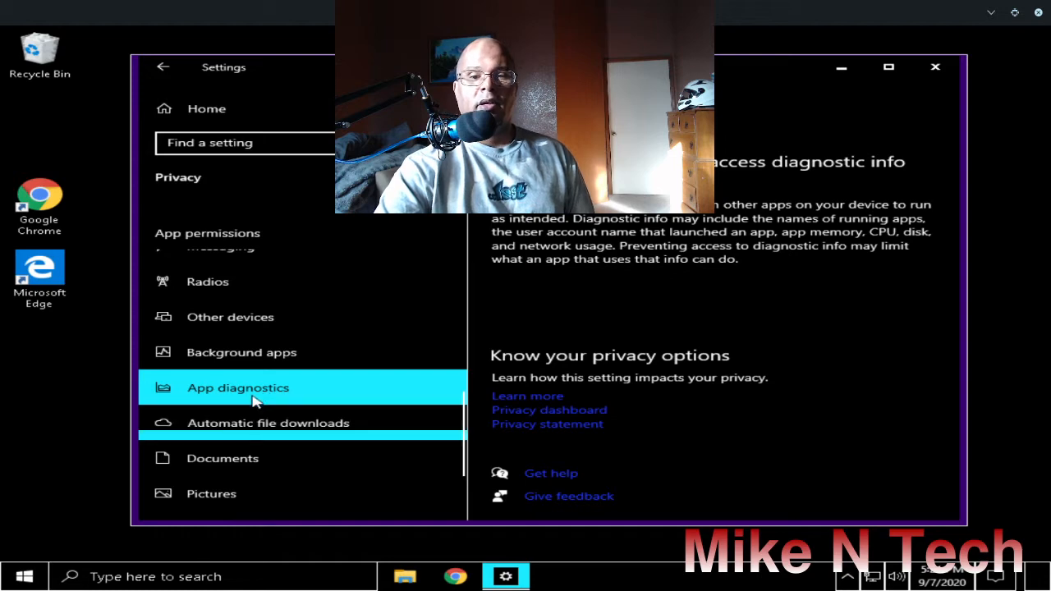
scroll(516, 352, "up", 5)
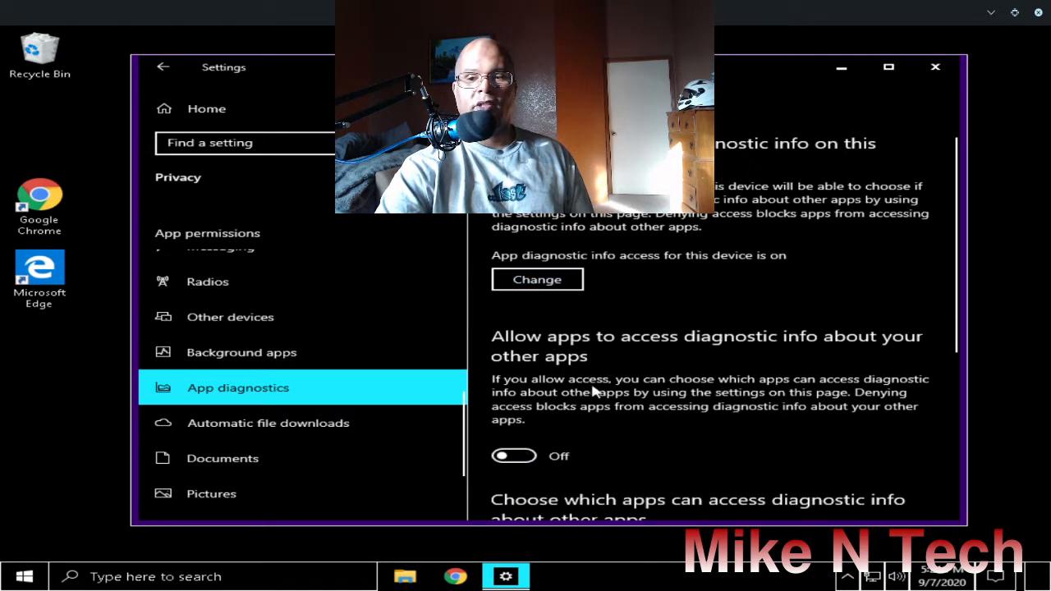
left_click(267, 425)
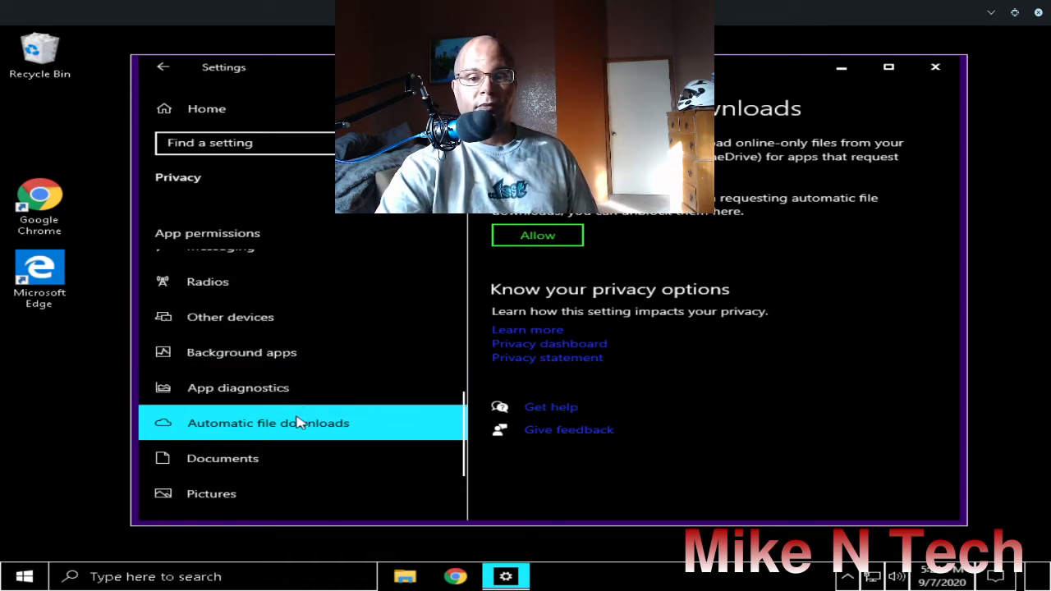
Step: Turn off app access to the documents library and check the per-app list on the Documents page
scroll(298, 423, "down", 1)
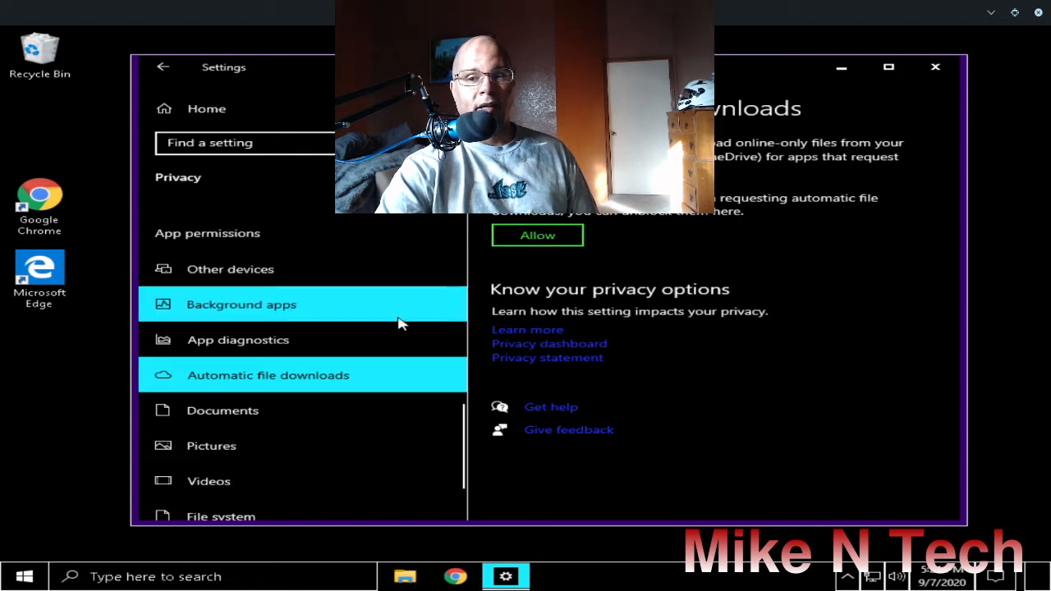
scroll(312, 379, "down", 1)
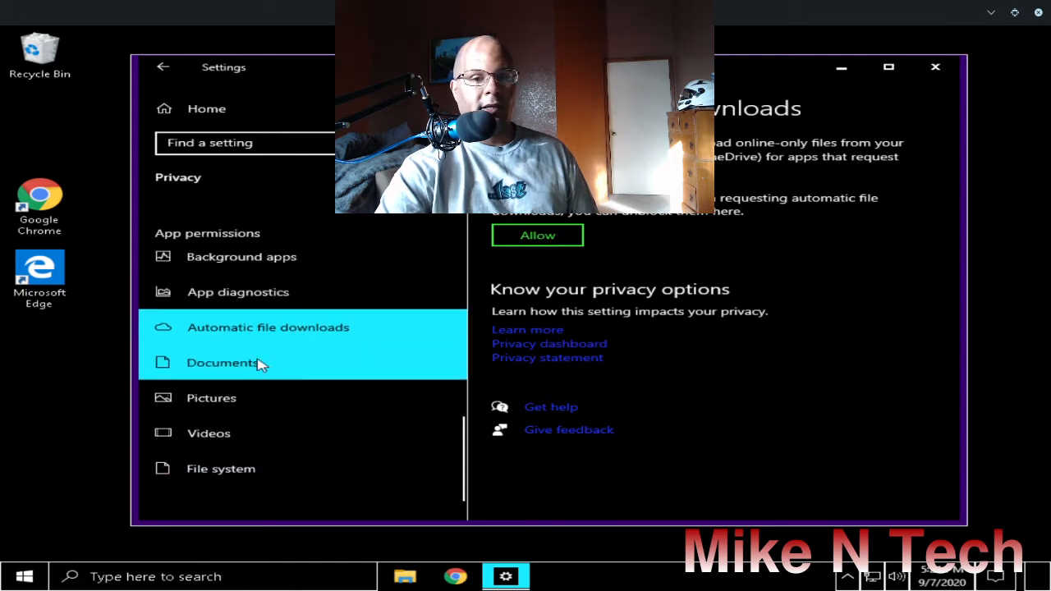
left_click(283, 366)
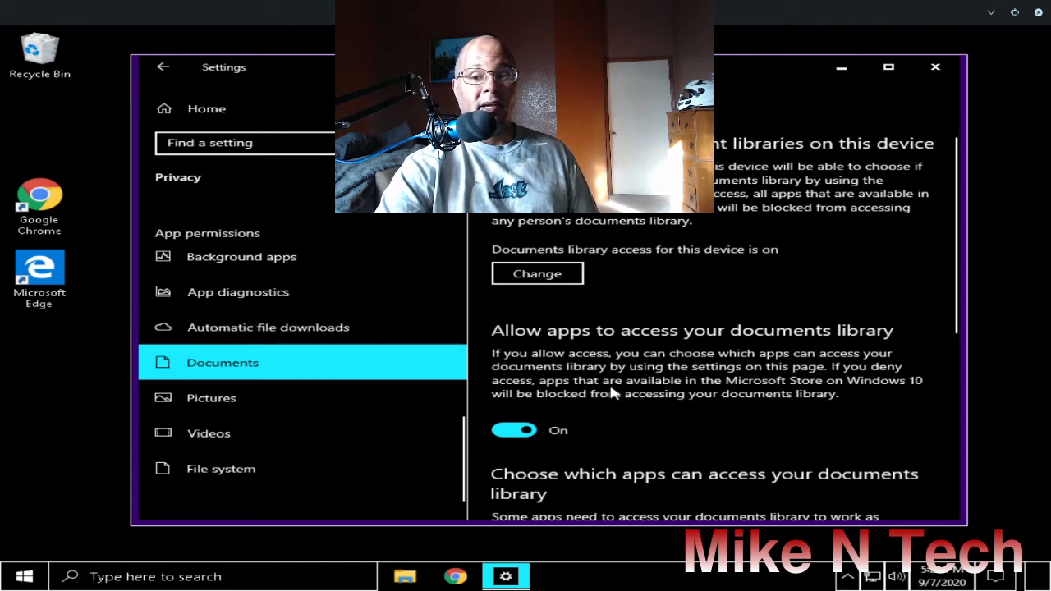
scroll(612, 392, "down", 3)
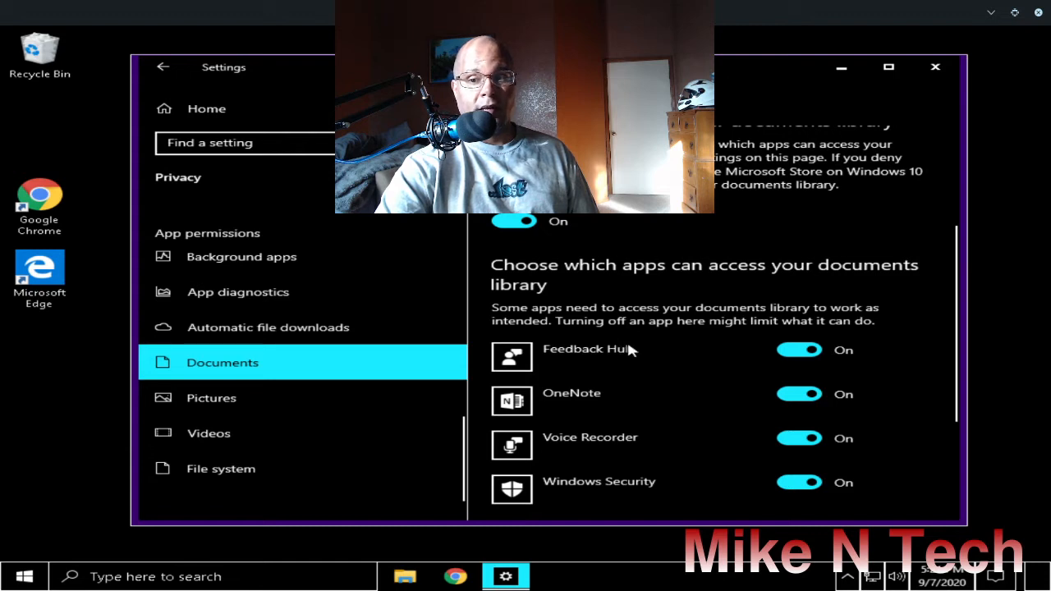
scroll(627, 348, "up", 1)
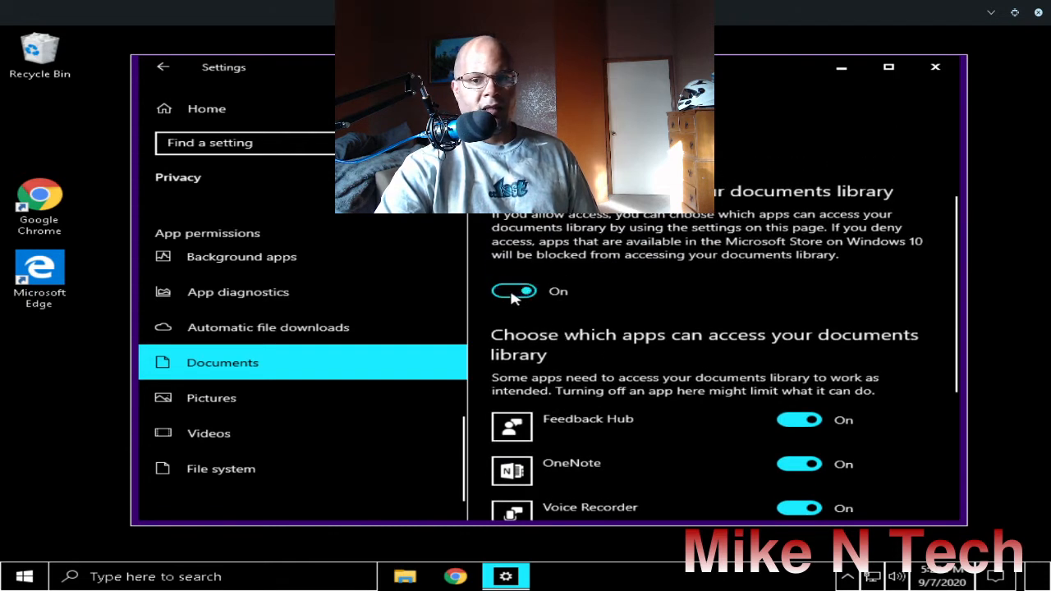
left_click(513, 291)
scroll(678, 344, "down", 2)
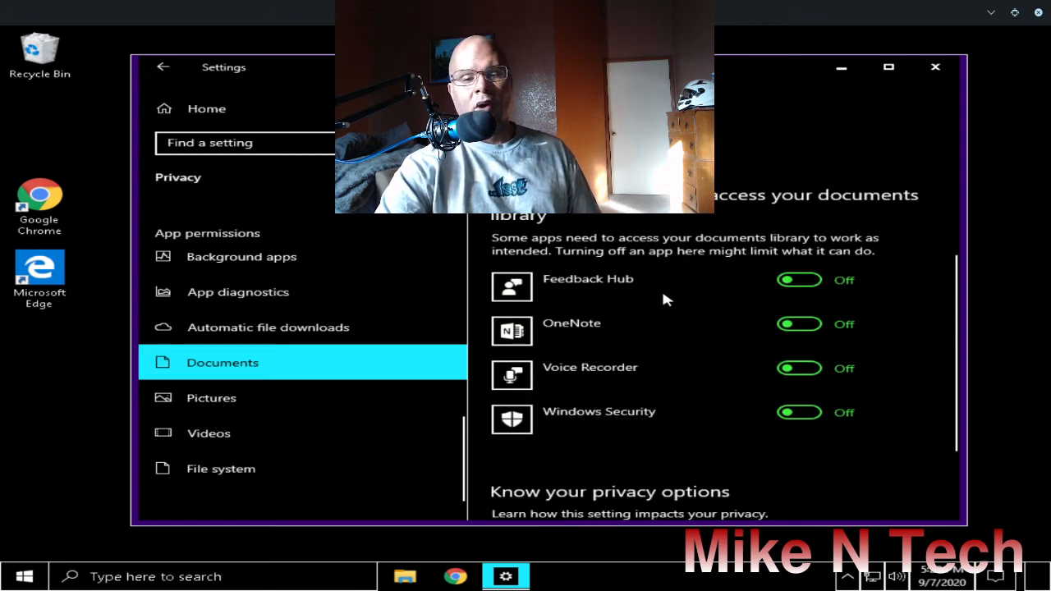
Step: Turn off app access to the pictures library and check the per-app list on the Pictures page
left_click(236, 401)
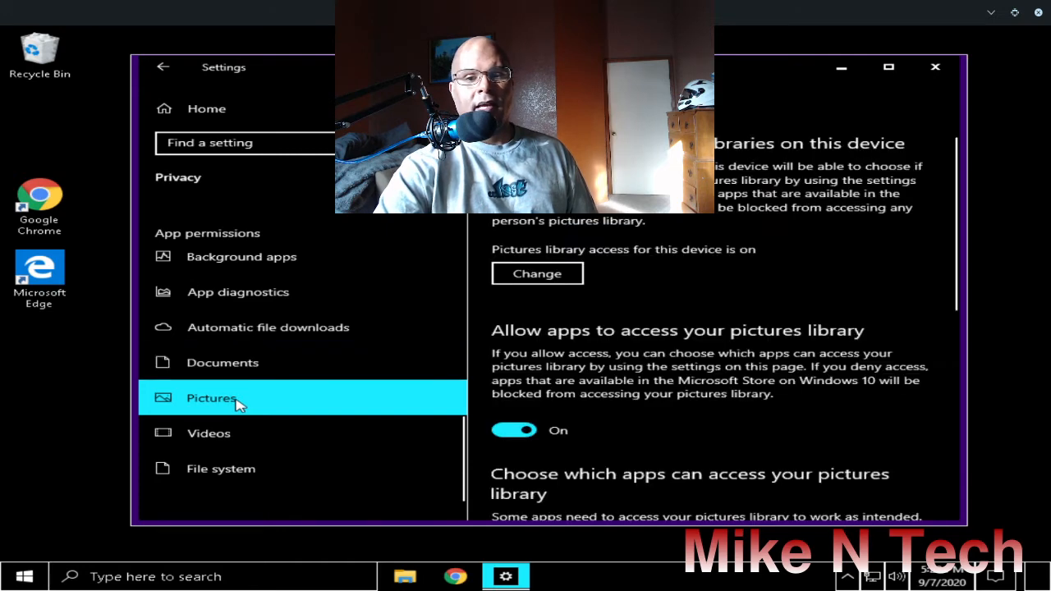
scroll(668, 331, "down", 2)
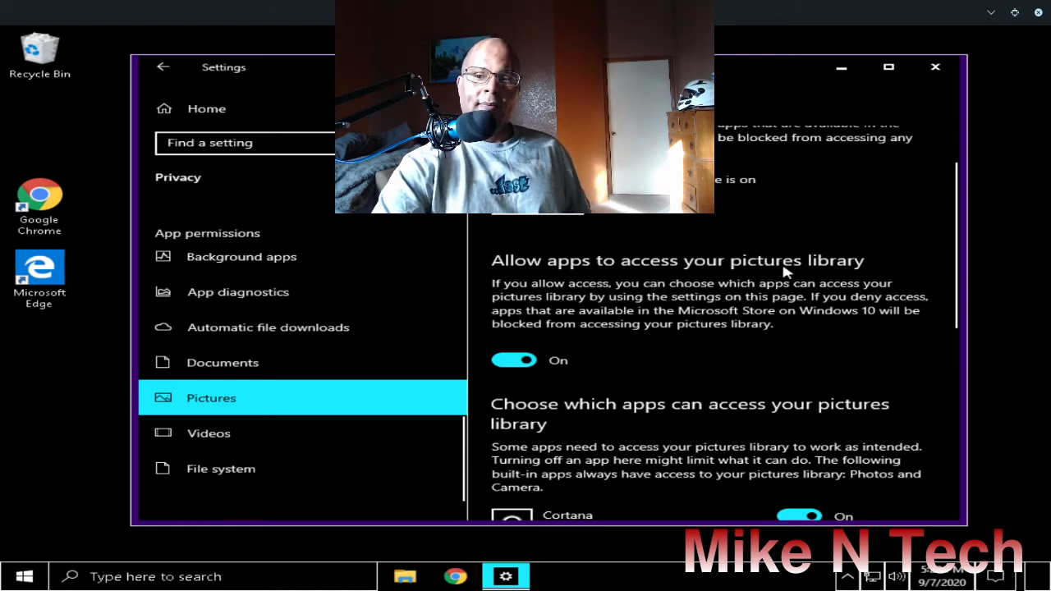
left_click(515, 364)
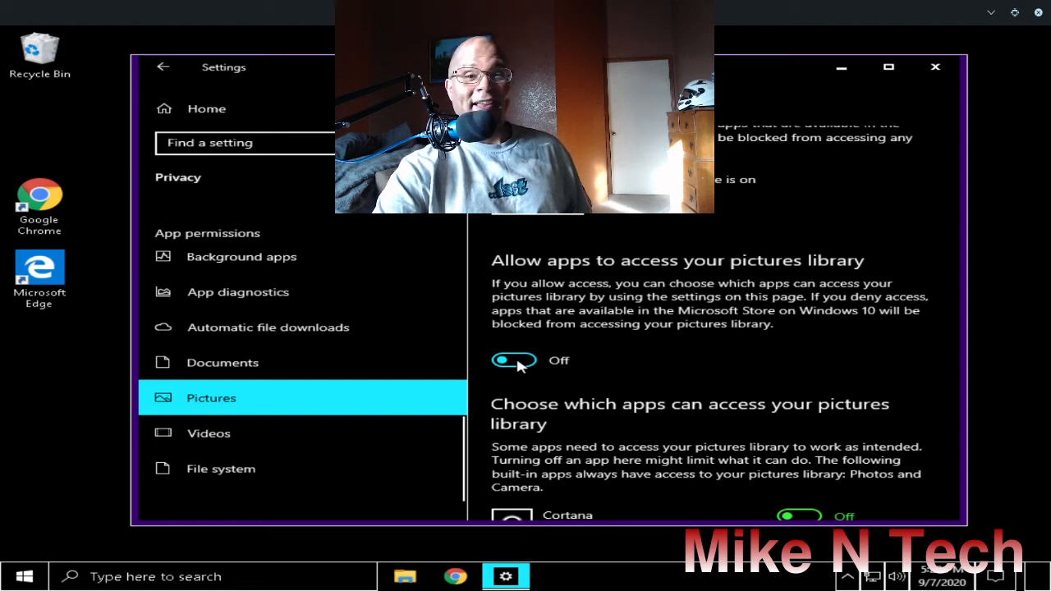
scroll(639, 361, "down", 1)
scroll(641, 366, "down", 2)
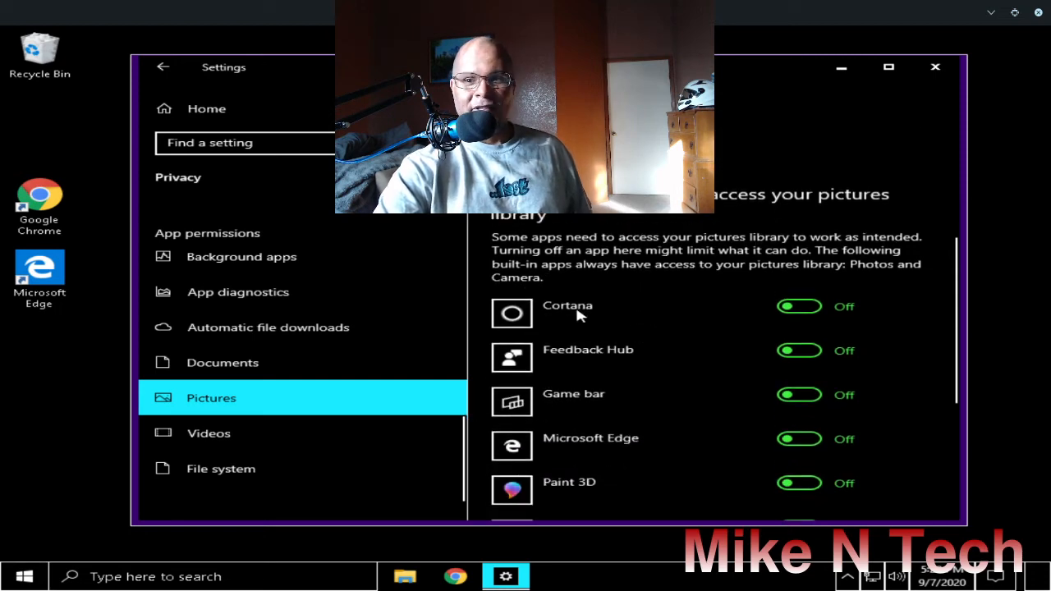
Step: Turn off app access to the videos library and check the per-app list on the Videos page
left_click(230, 442)
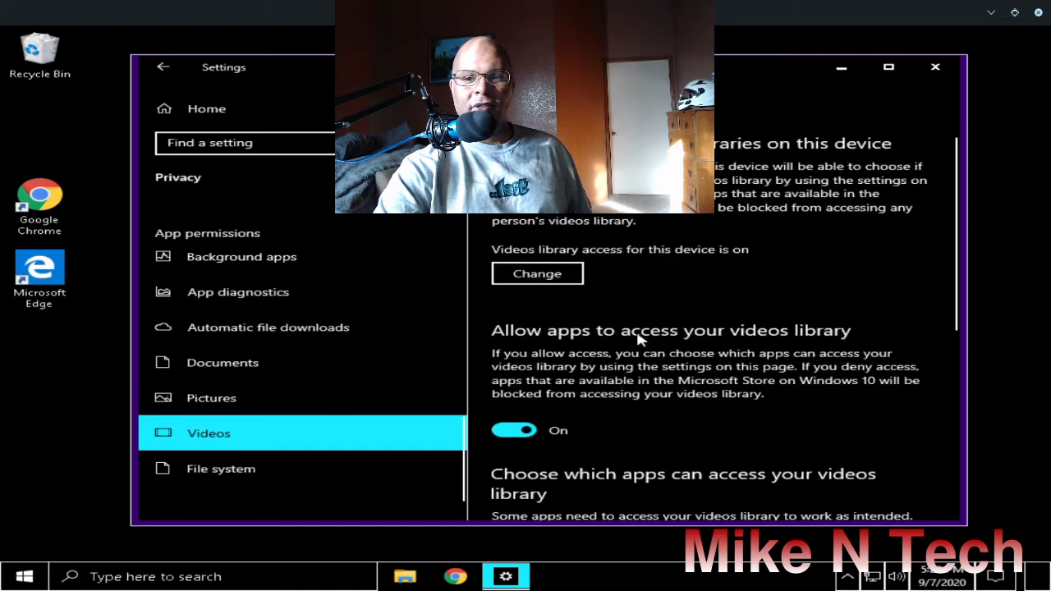
left_click(517, 433)
scroll(524, 393, "down", 5)
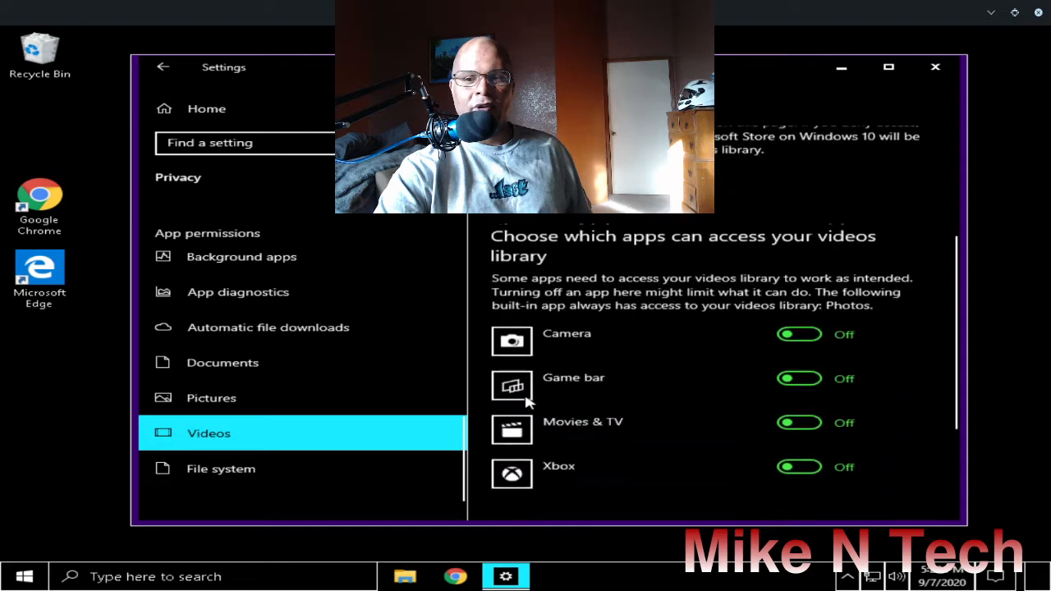
Step: Review the File system permission page and turn off app access to the file system
left_click(225, 477)
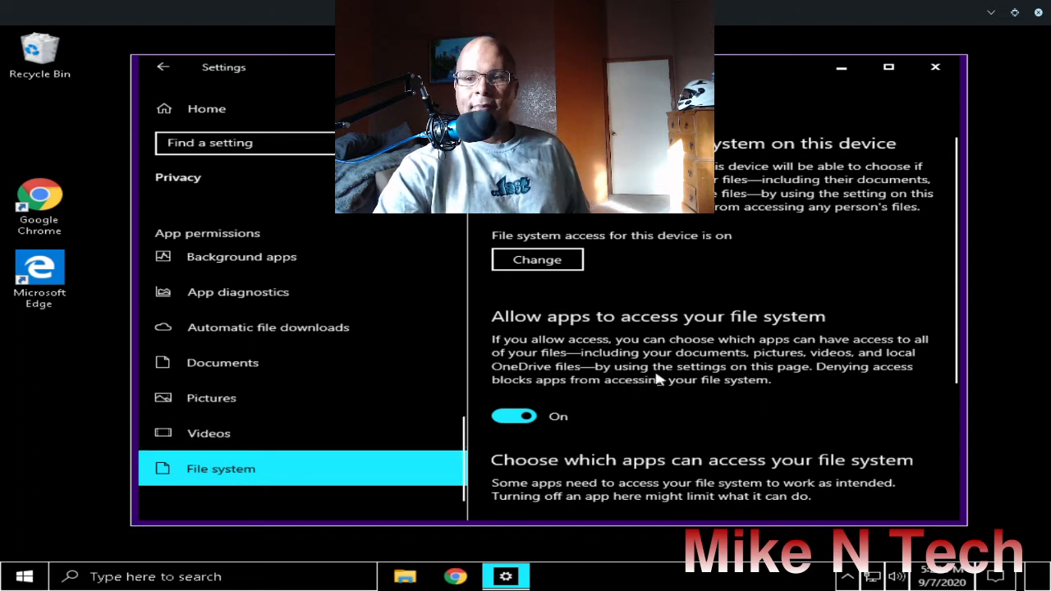
scroll(654, 369, "down", 2)
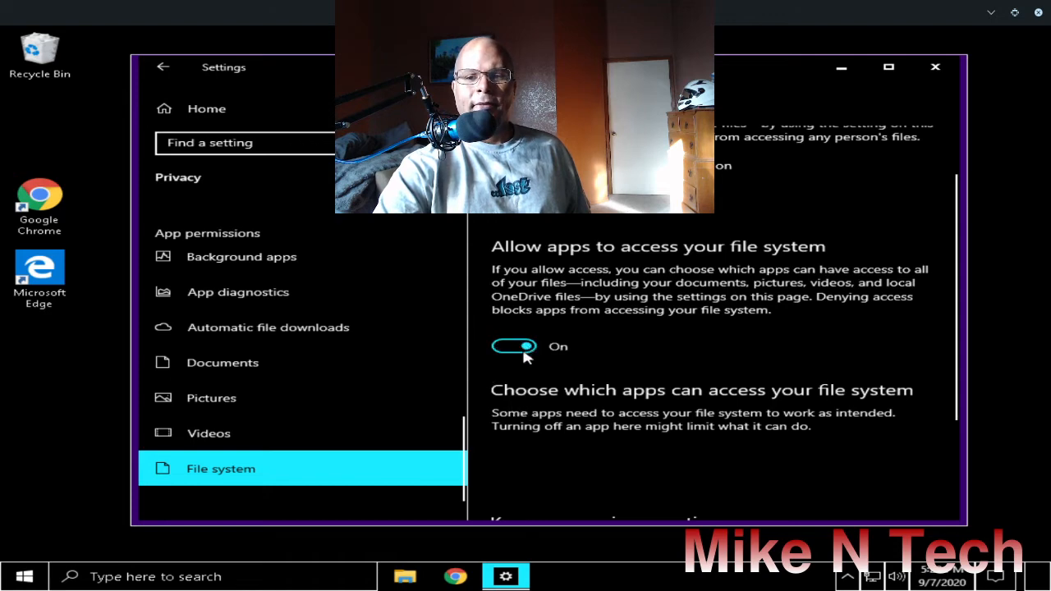
scroll(611, 325, "down", 4)
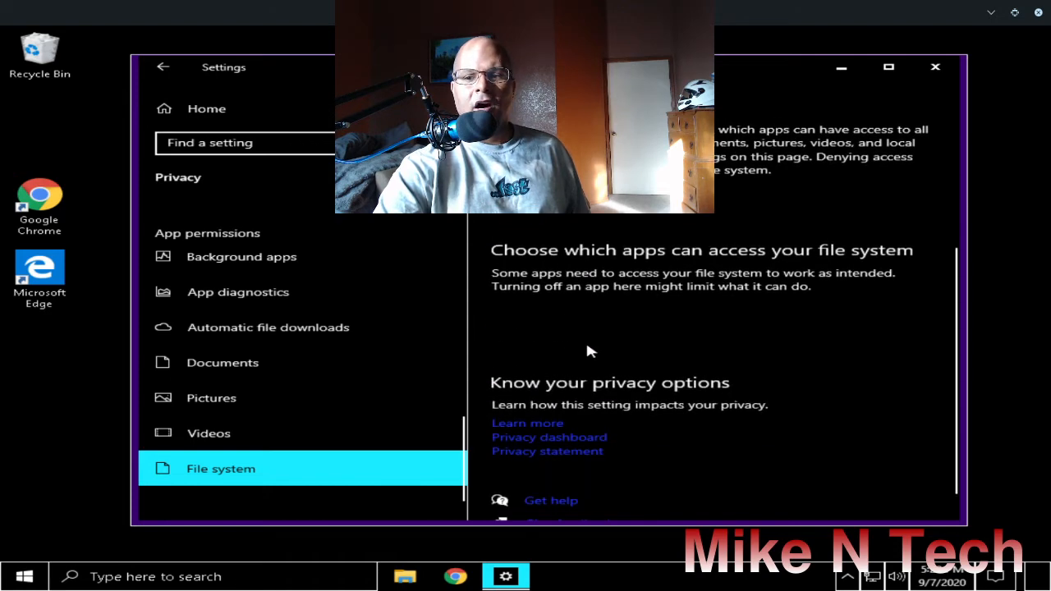
scroll(586, 346, "up", 4)
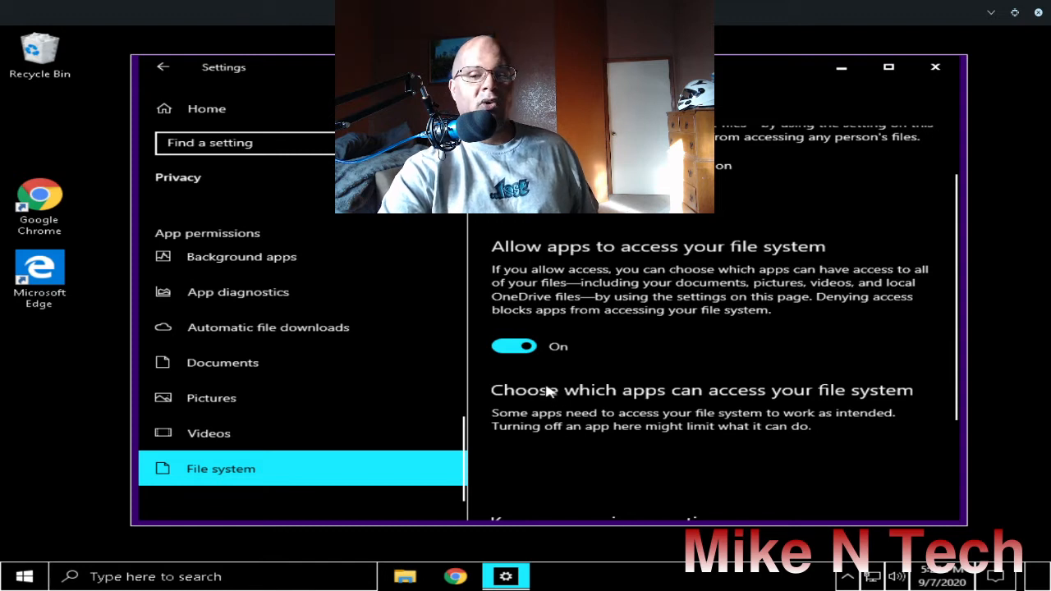
left_click(511, 348)
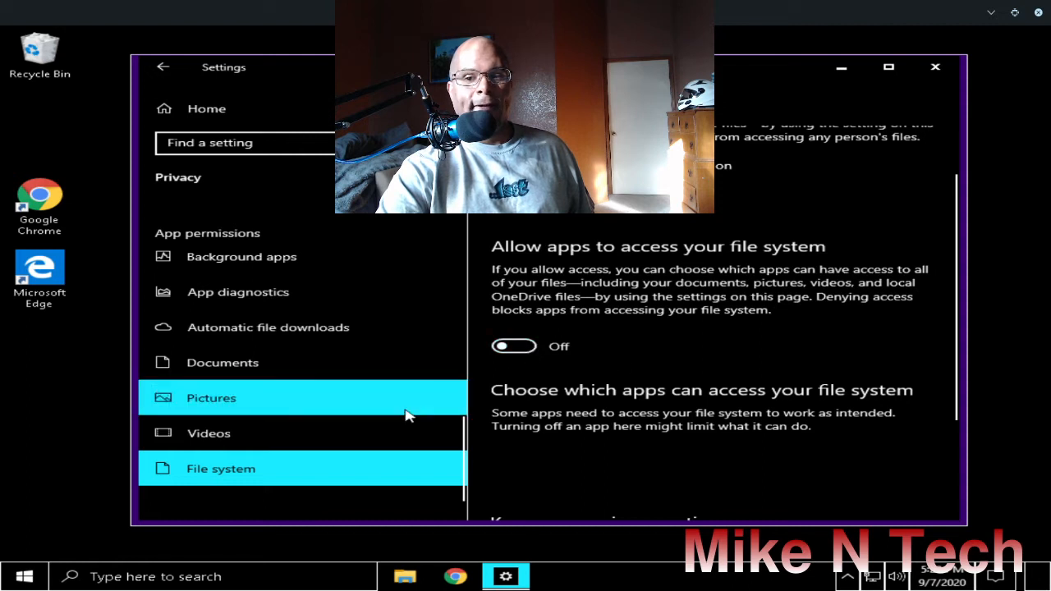
Step: Return to the Settings home page, look over the categories and close Settings
scroll(328, 436, "up", 3)
scroll(325, 437, "up", 10)
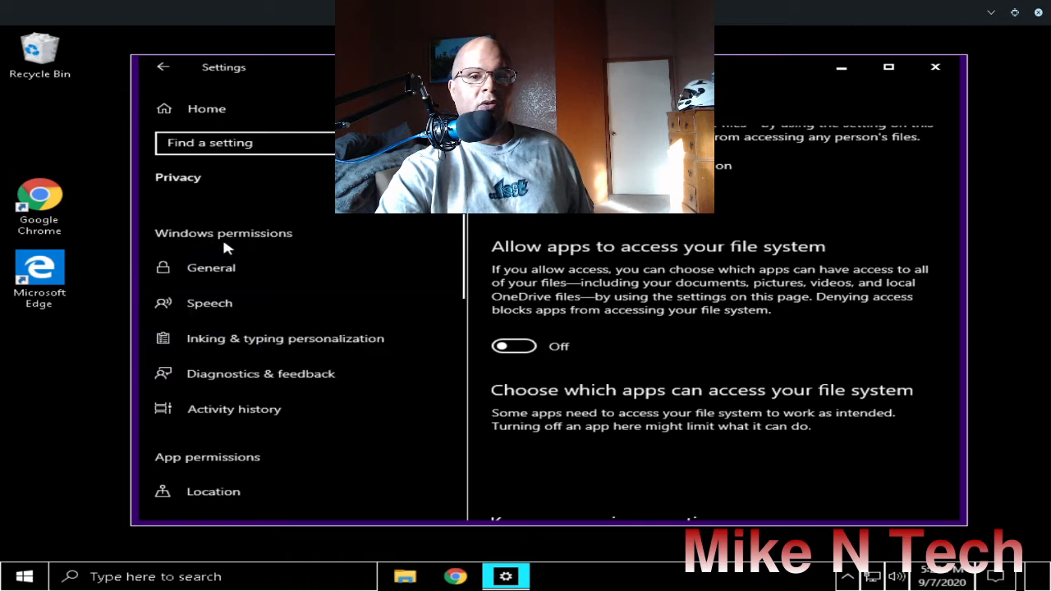
left_click(164, 68)
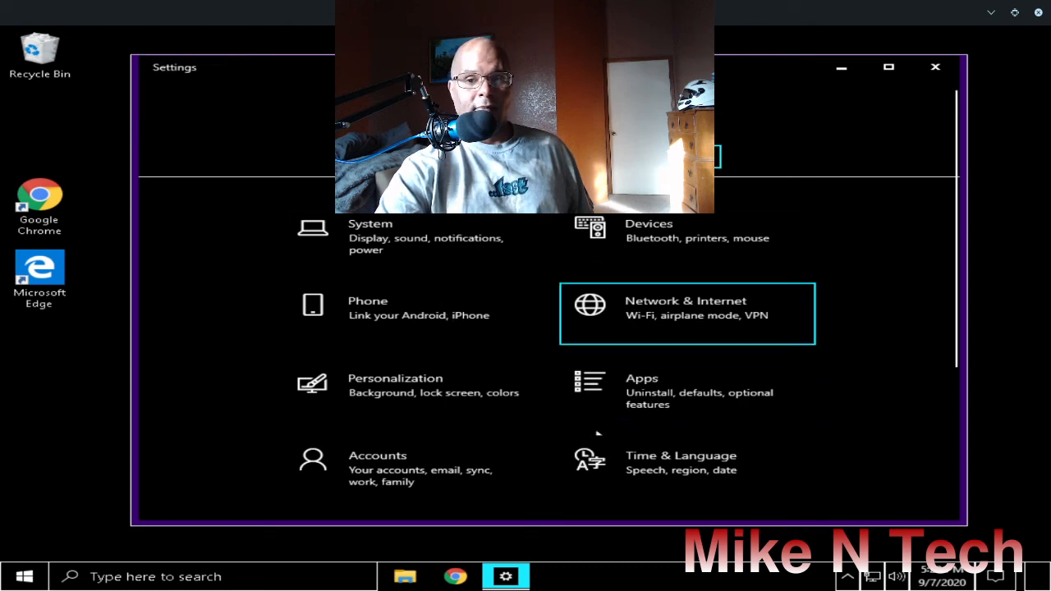
scroll(564, 393, "down", 5)
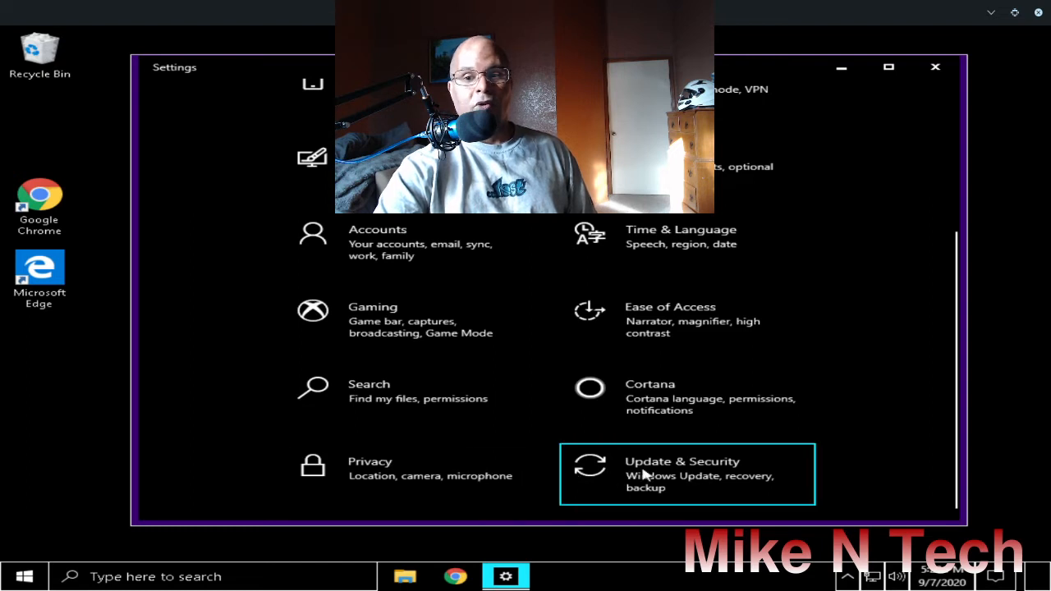
scroll(690, 468, "up", 3)
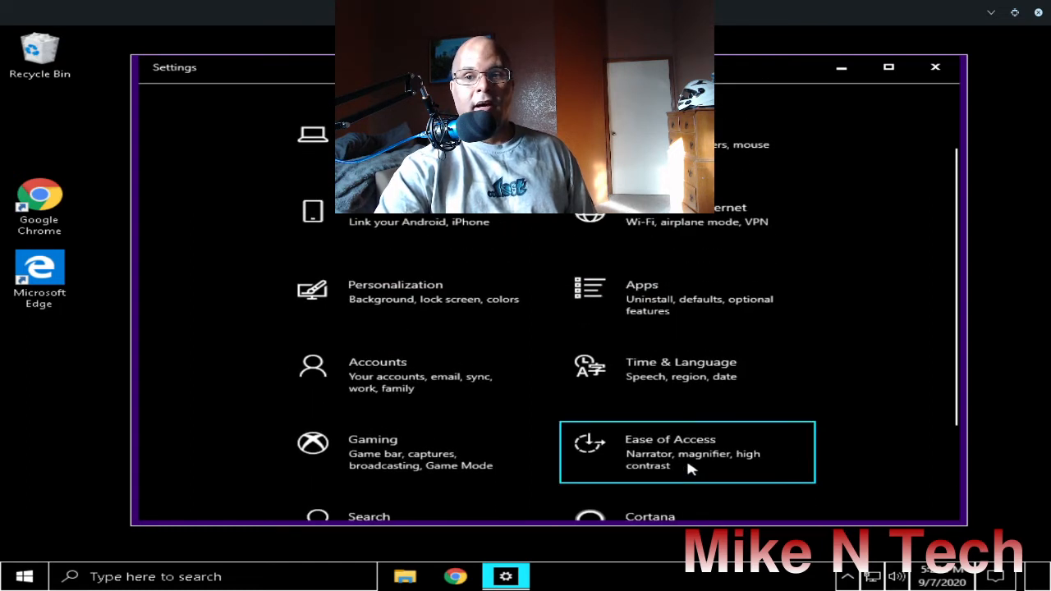
scroll(687, 468, "up", 1)
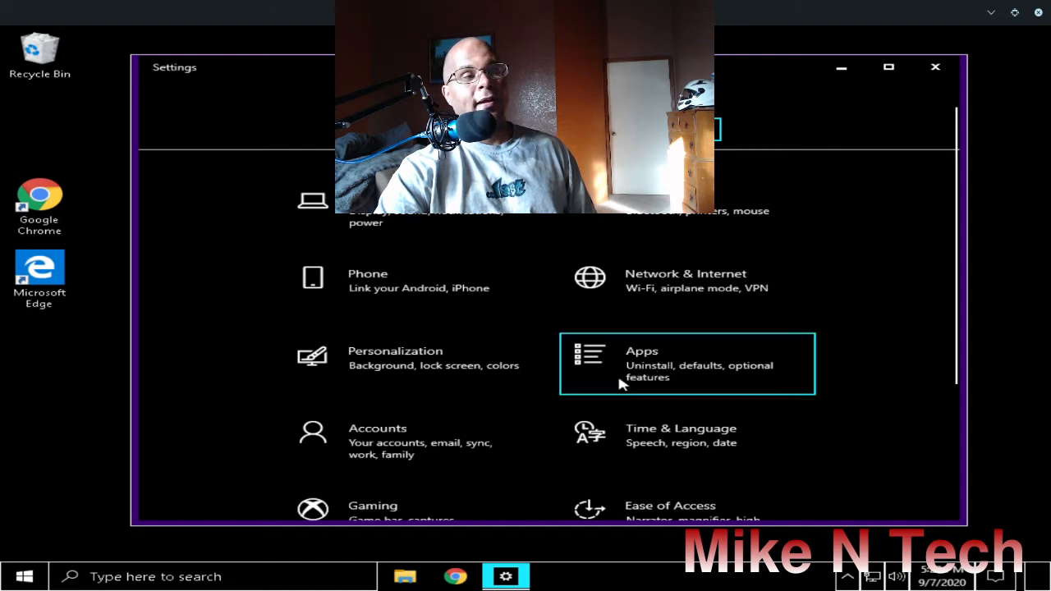
left_click(593, 339)
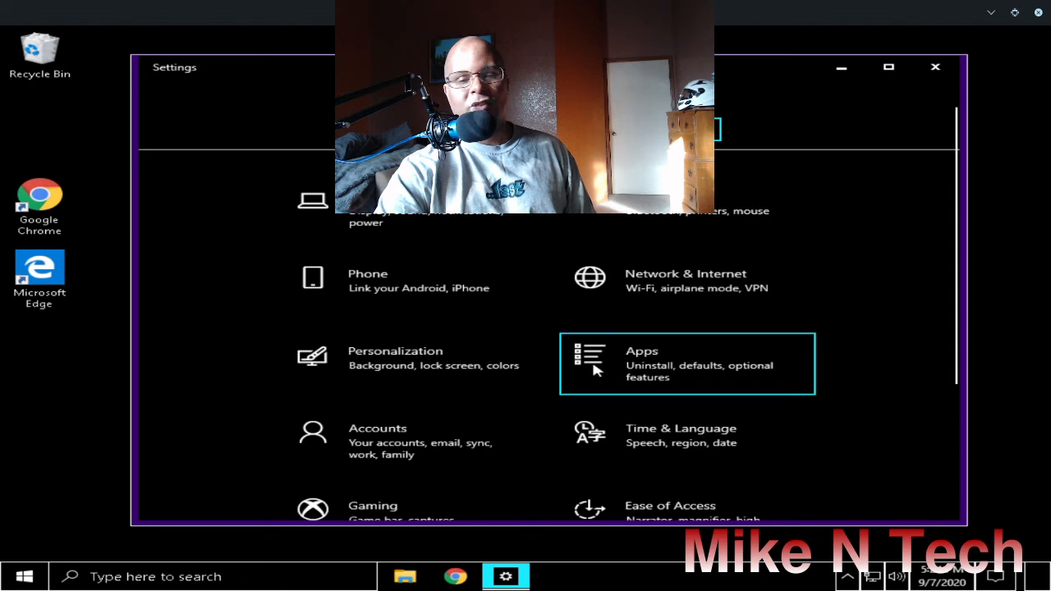
scroll(593, 362, "down", 3)
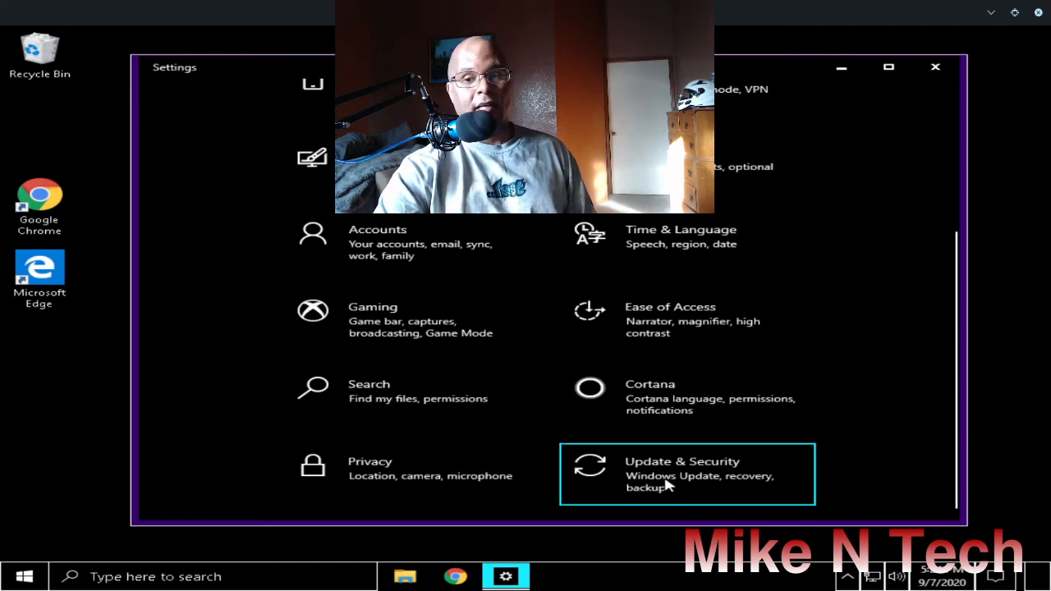
left_click(950, 69)
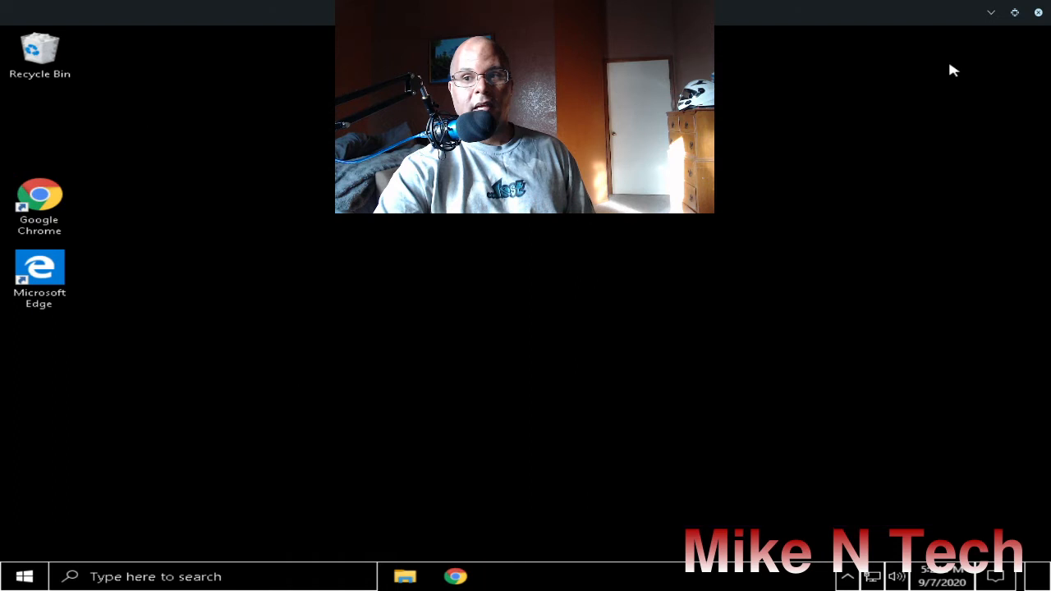
right_click(25, 576)
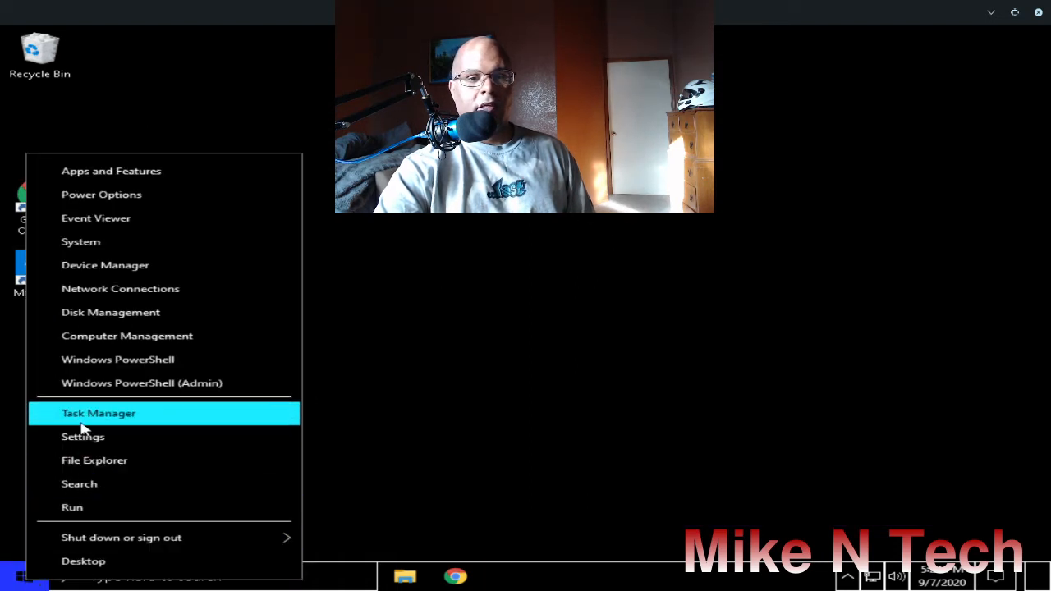
left_click(534, 398)
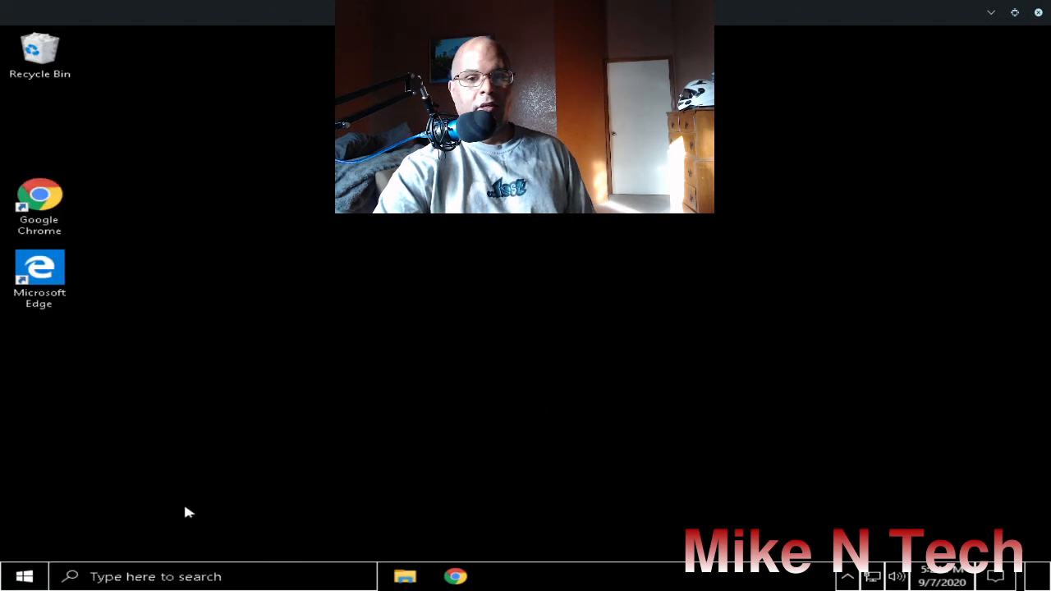
left_click(35, 577)
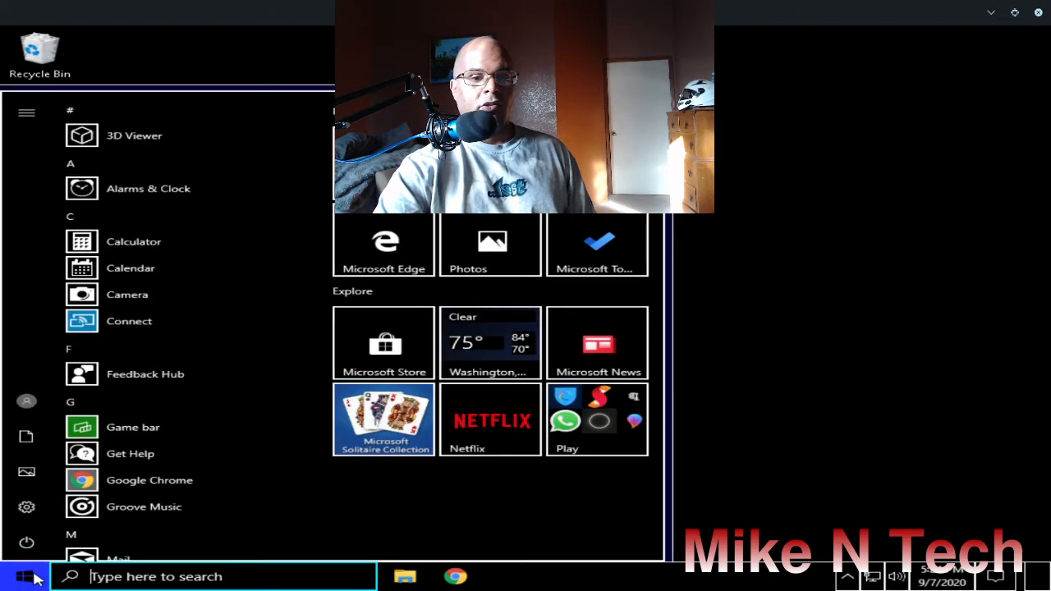
mouse_move(28, 510)
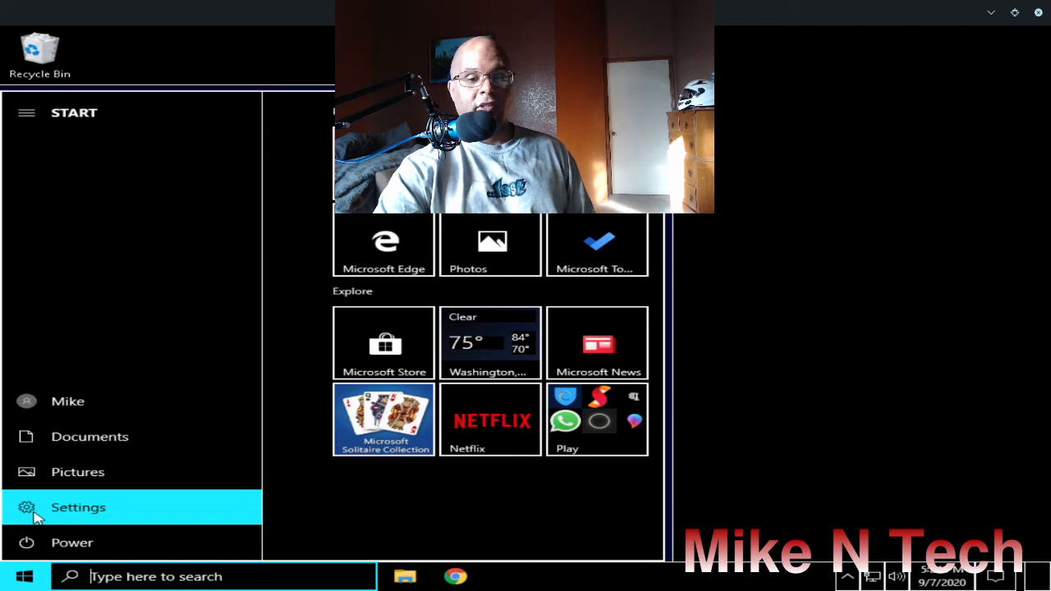
scroll(214, 484, "down", 4)
scroll(202, 487, "down", 4)
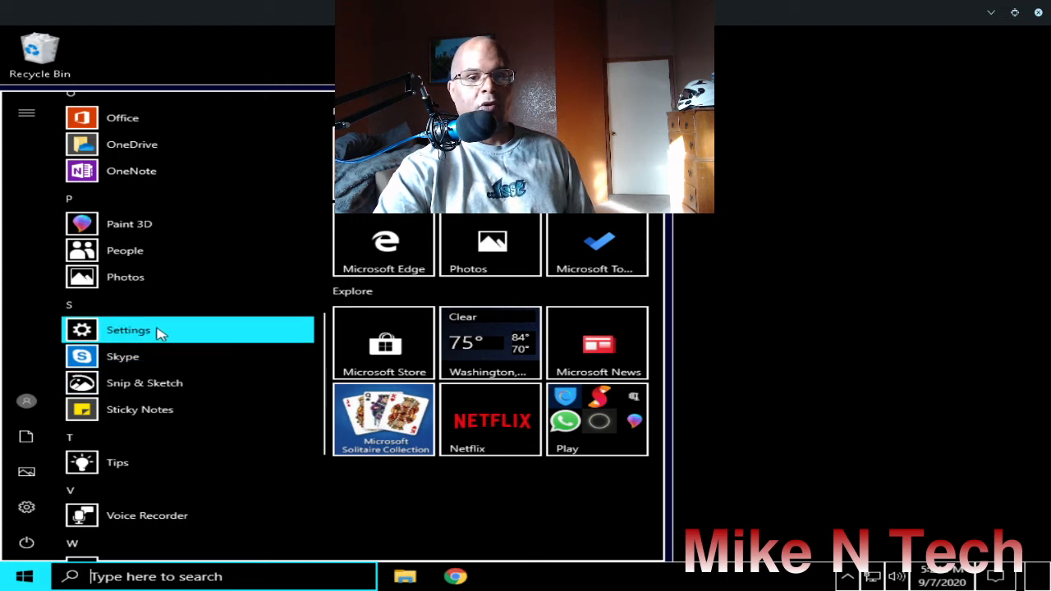
left_click(817, 319)
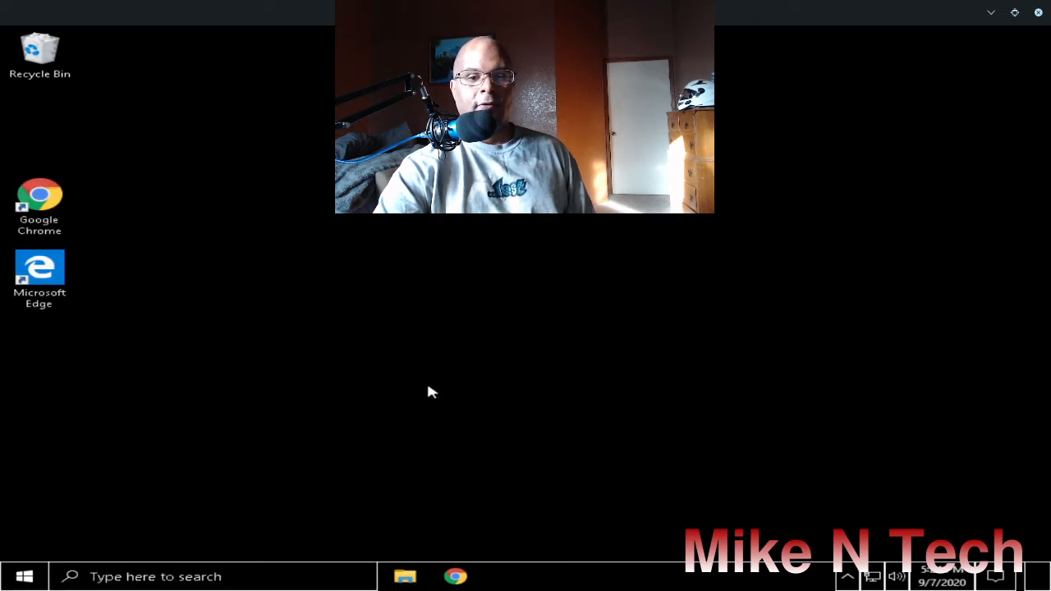
left_click(188, 577)
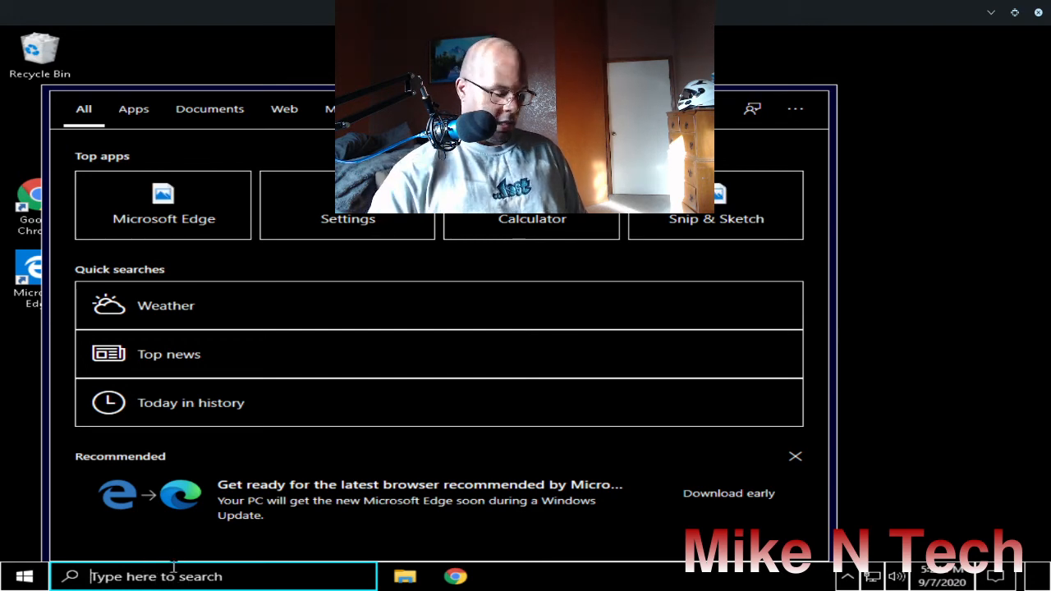
type("clear")
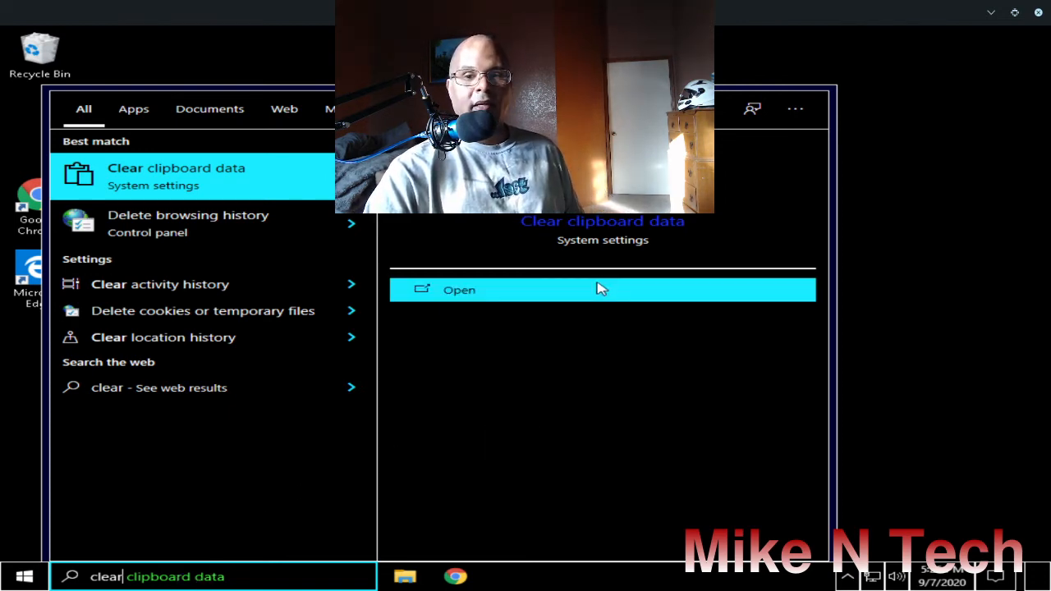
left_click(895, 220)
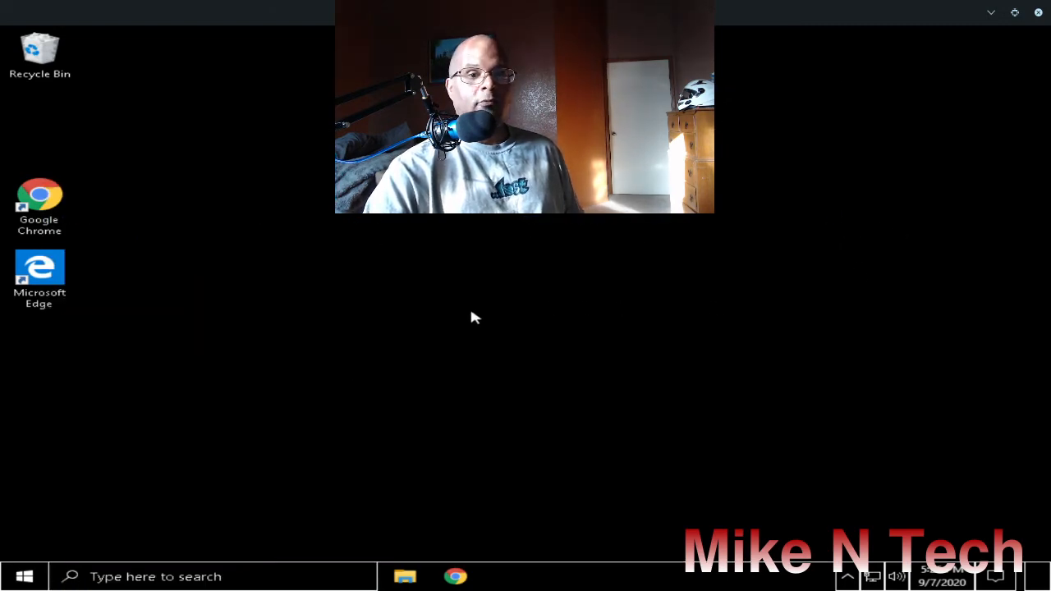
Step: Search Windows for "disk" and open Disk Cleanup for the C: drive
left_click(178, 579)
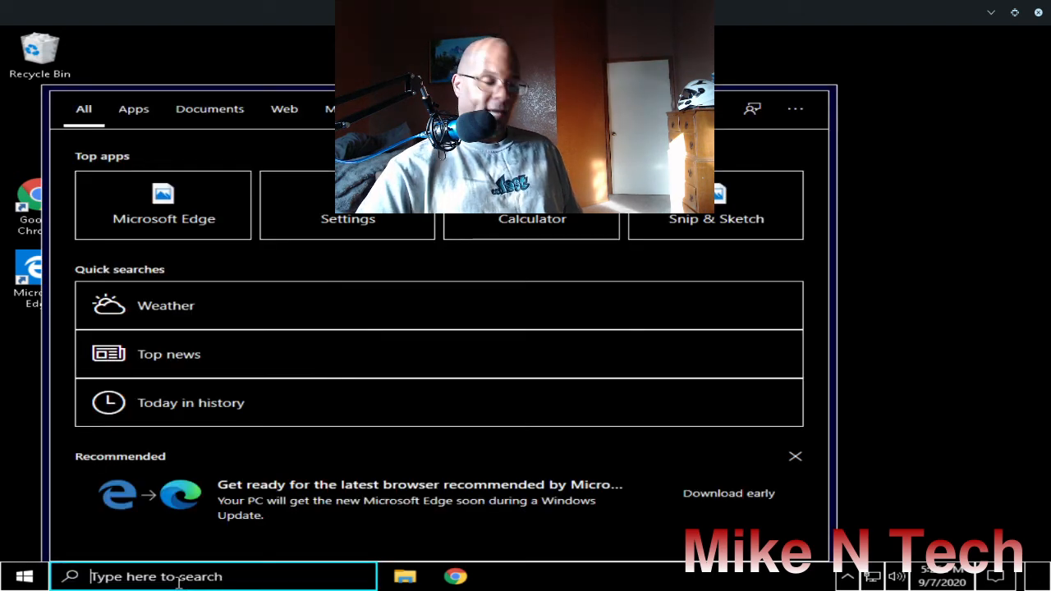
type("disk")
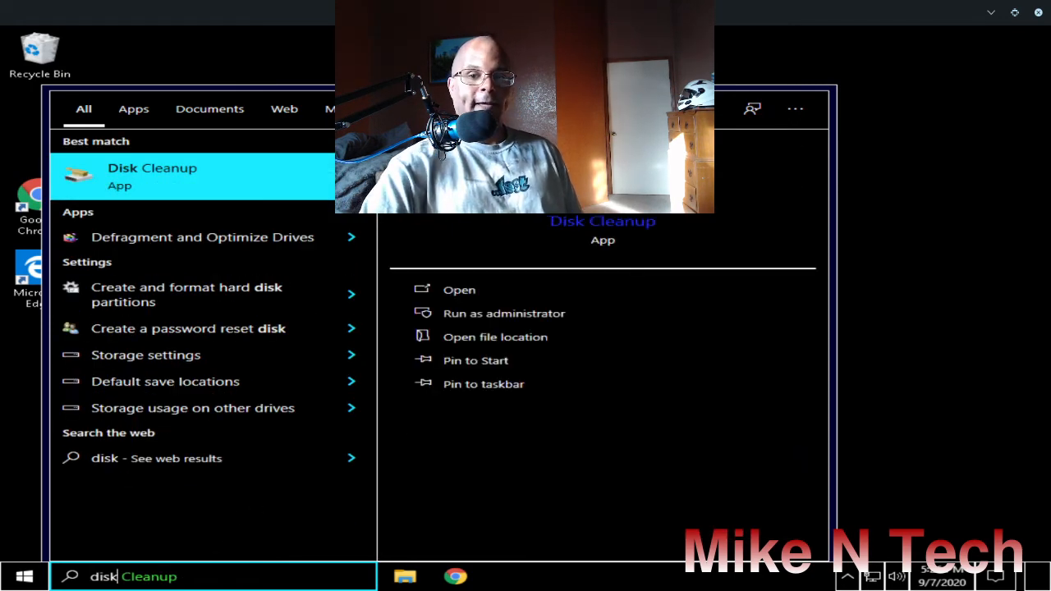
left_click(215, 176)
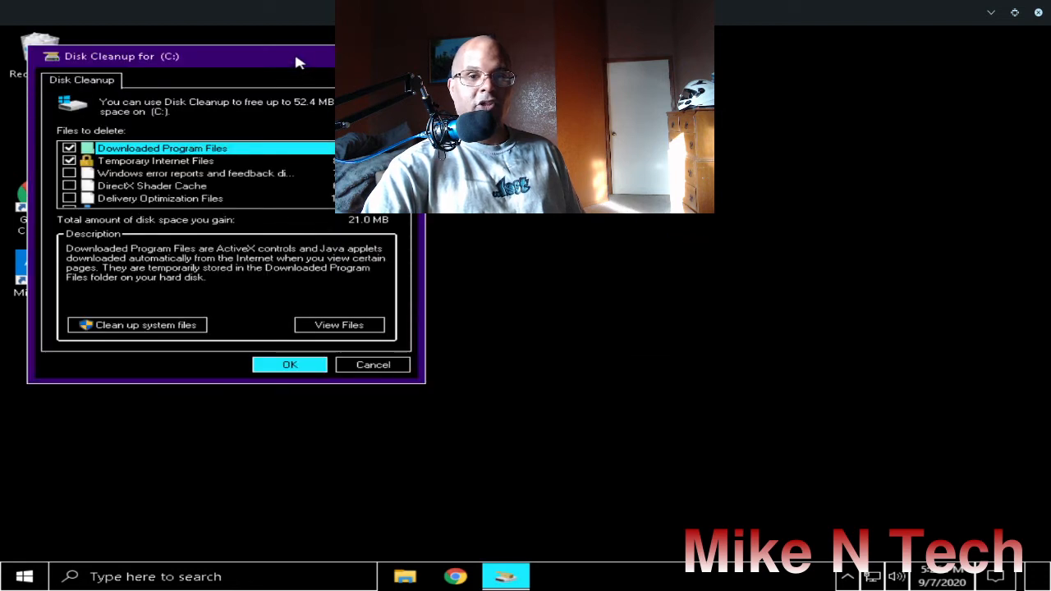
left_click_drag(297, 61, 526, 61)
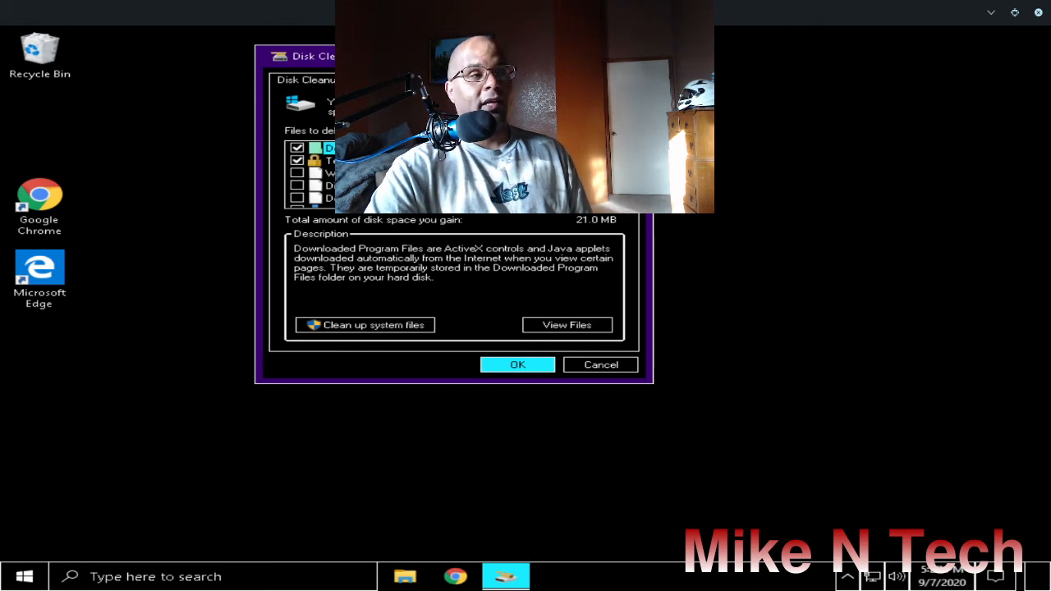
Step: Look through the categories of files to delete in Disk Cleanup and close it without cleaning
scroll(310, 172, "down", 1)
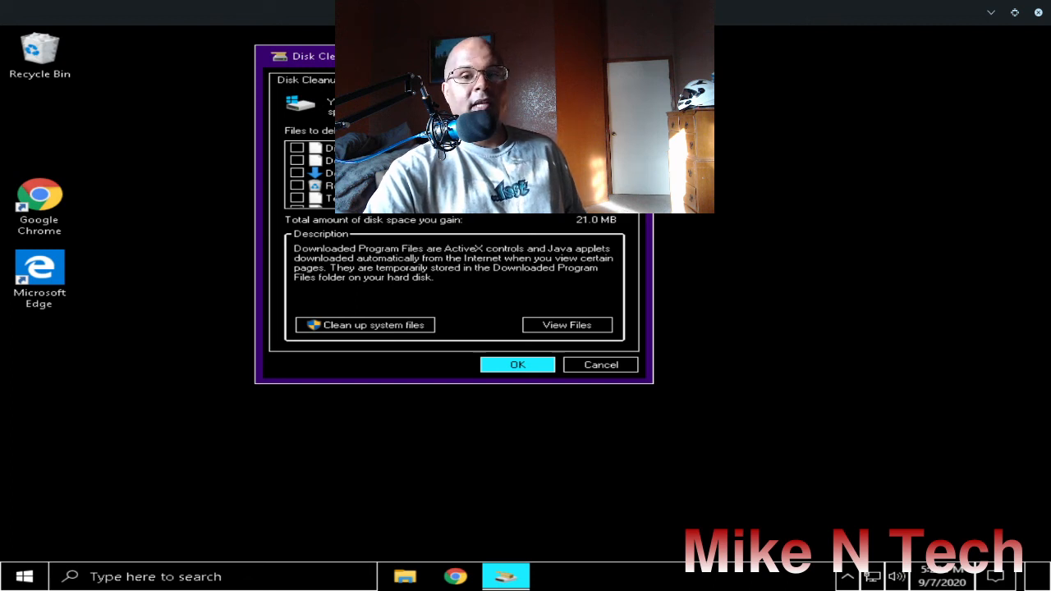
scroll(452, 174, "down", 1)
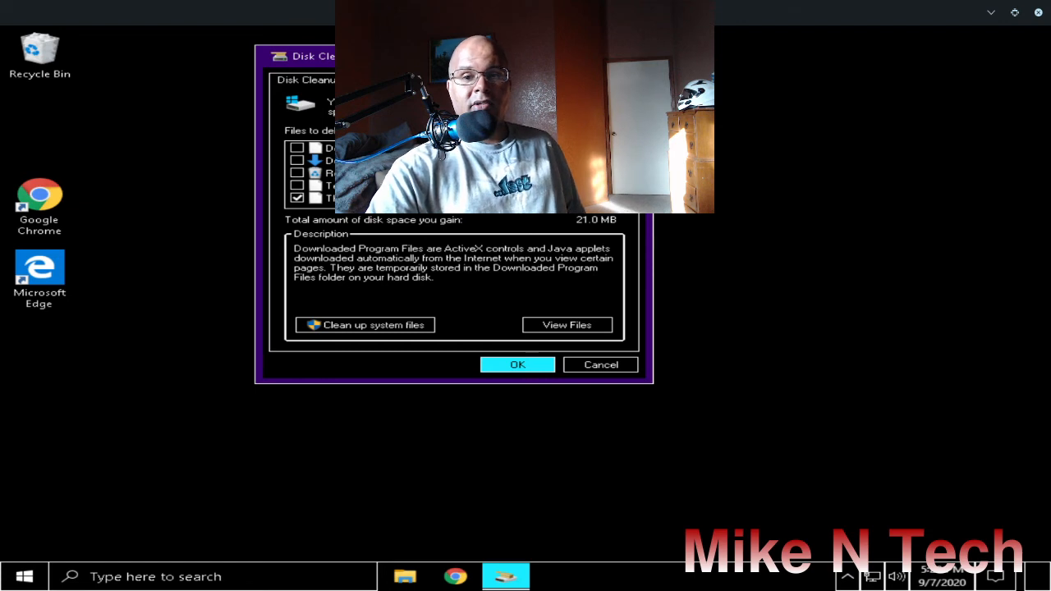
scroll(454, 175, "up", 2)
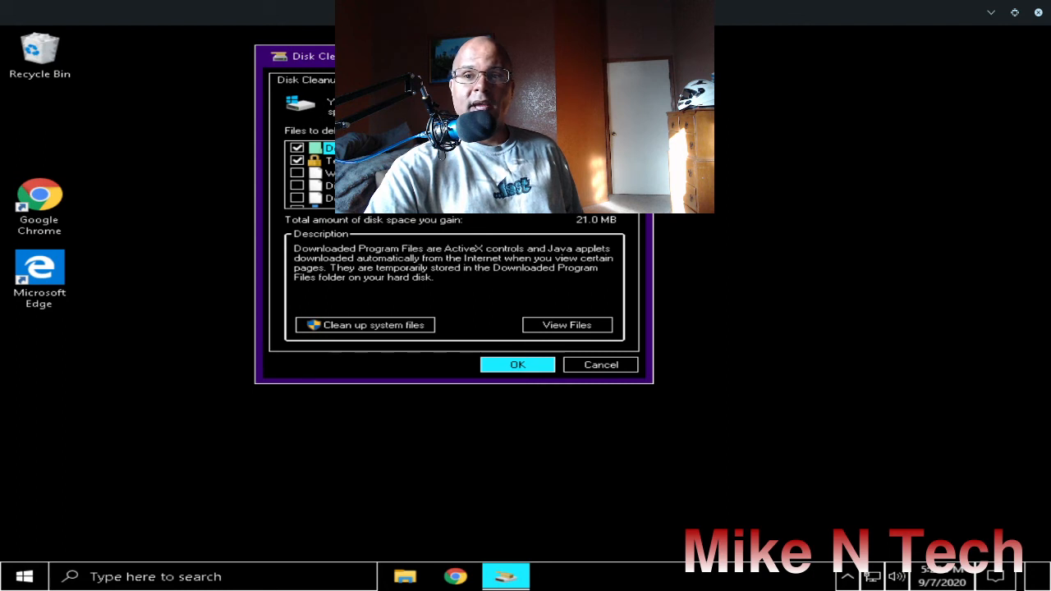
left_click(637, 56)
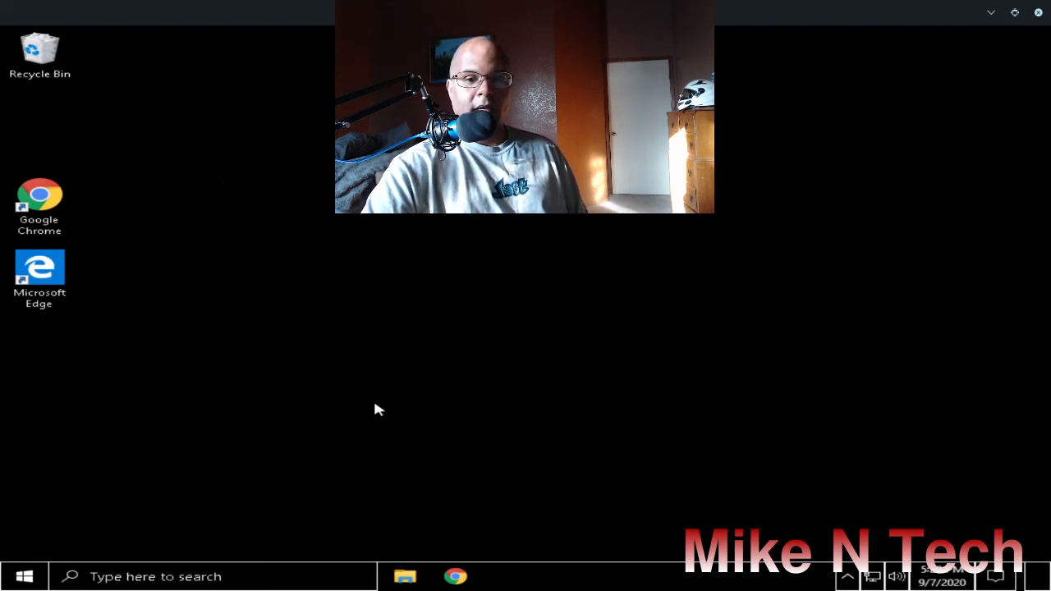
Step: Switch to Microsoft Edge and look over the news feed on its start page
left_click(48, 272)
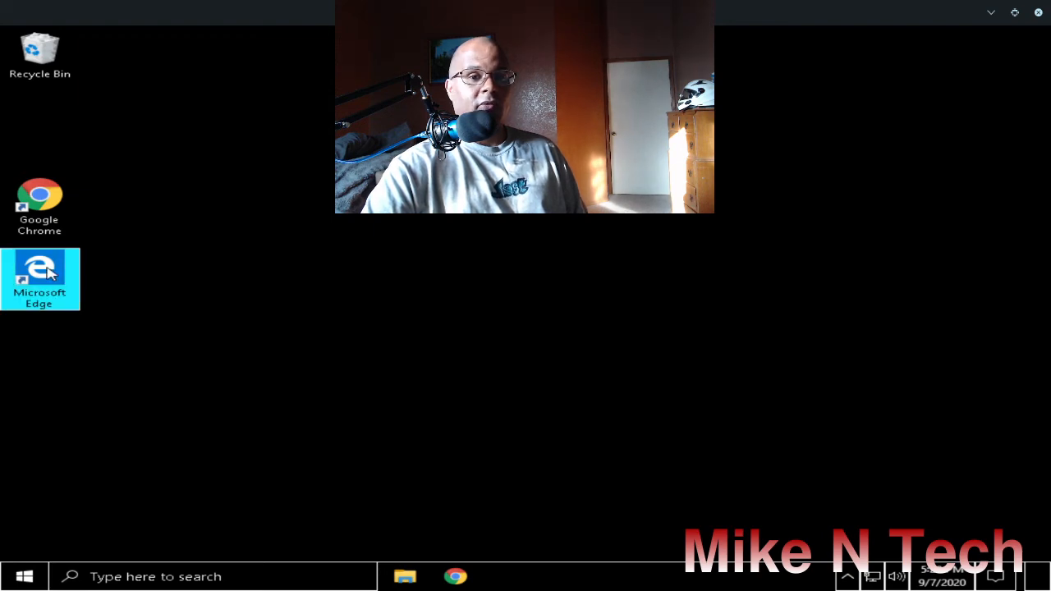
double_click(48, 273)
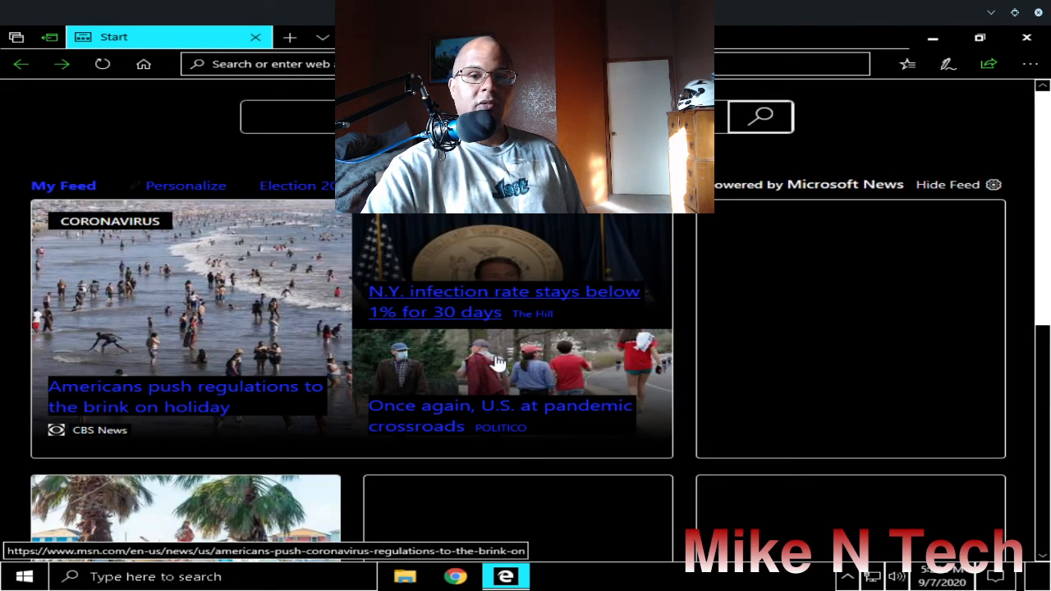
scroll(509, 365, "down", 3)
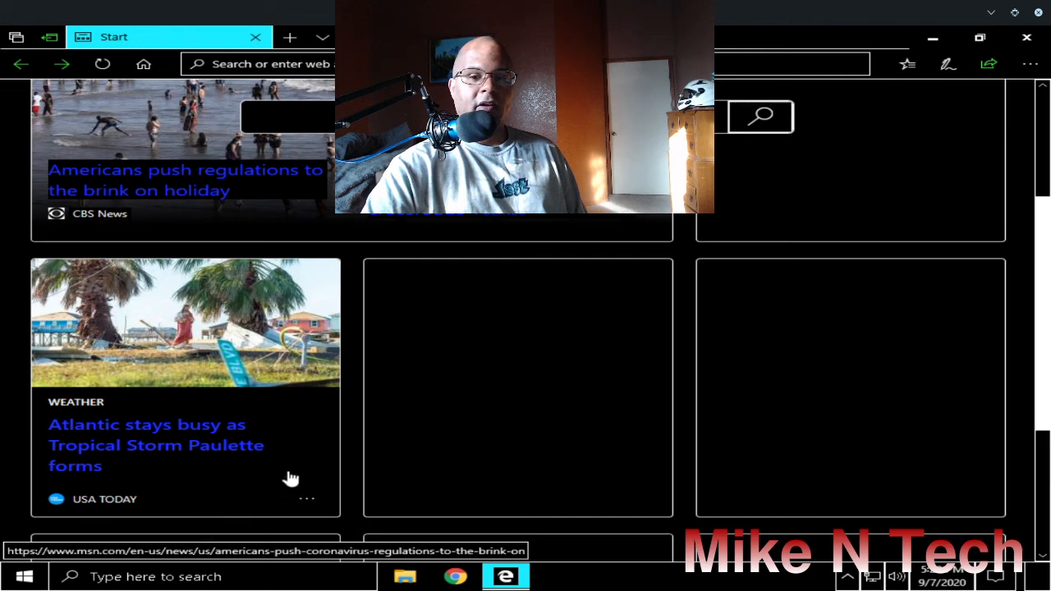
Step: Examine how the news stories, ads, and money, sports and weather tiles load throughout the start page's My Feed
scroll(509, 451, "up", 3)
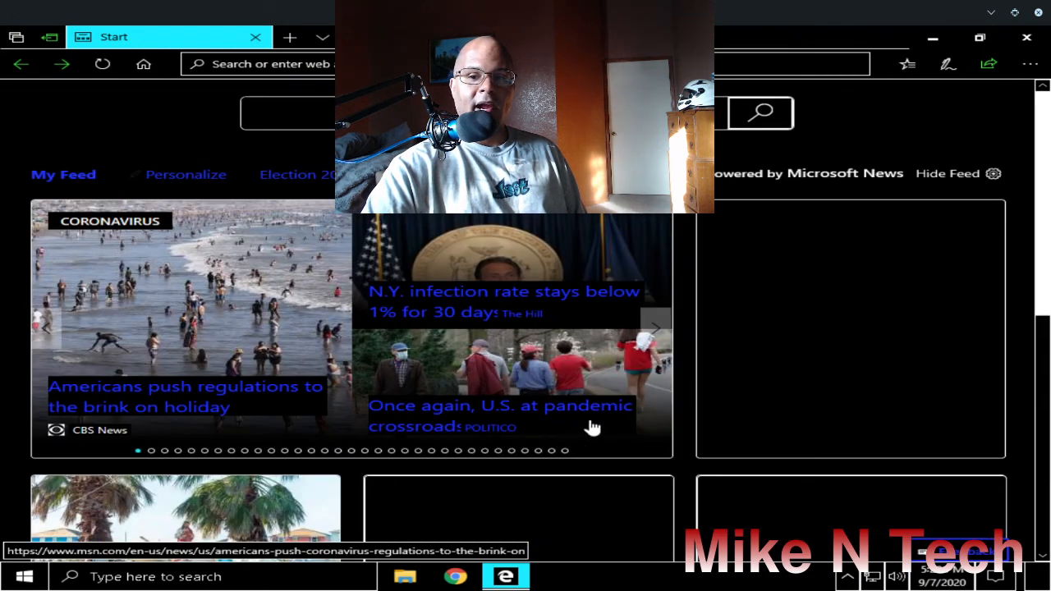
scroll(591, 427, "down", 5)
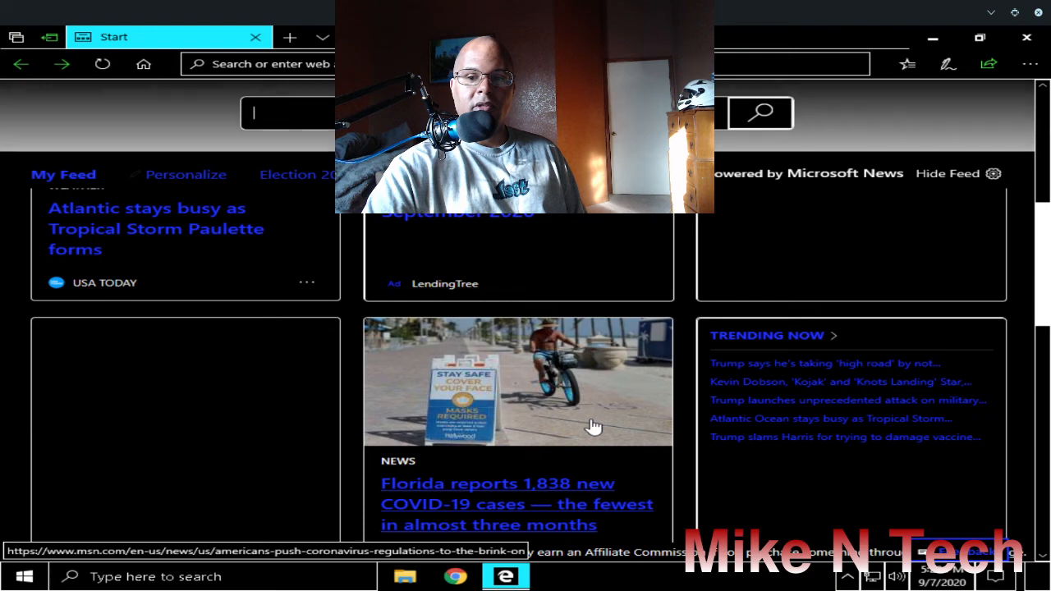
scroll(593, 426, "up", 4)
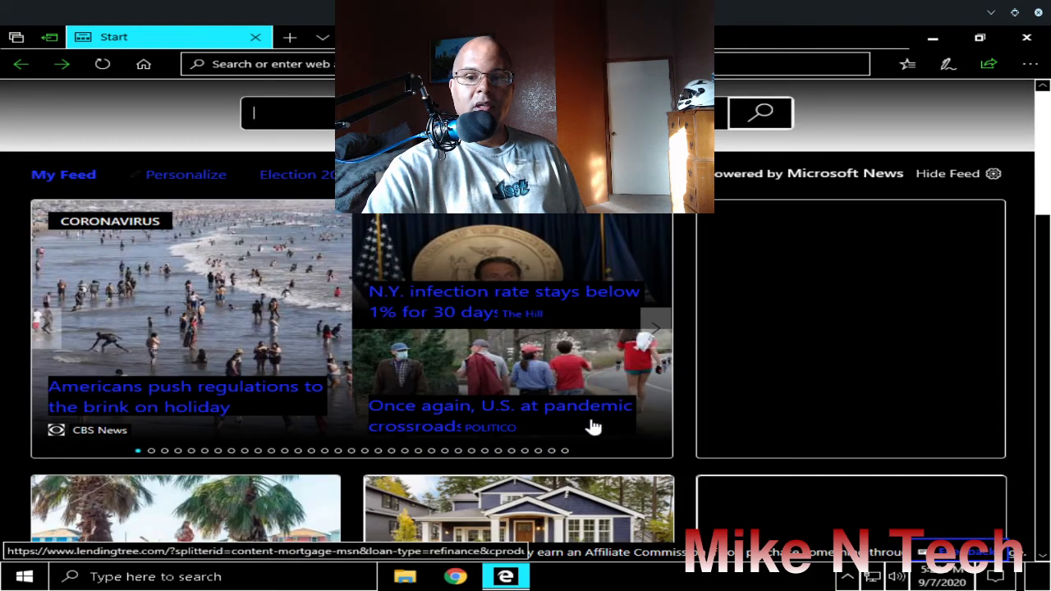
scroll(593, 427, "down", 6)
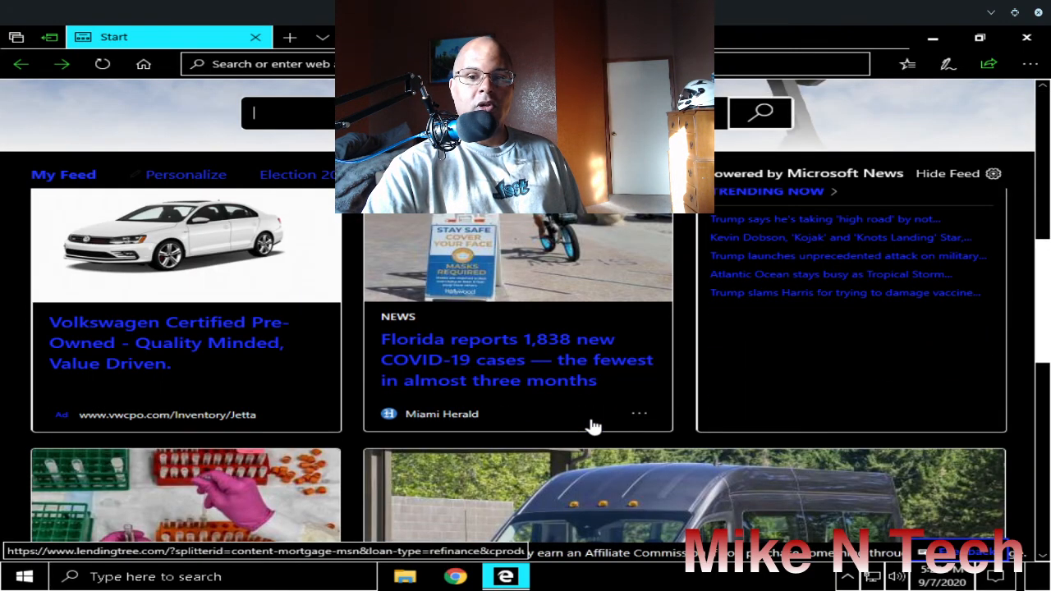
scroll(593, 427, "up", 5)
scroll(593, 427, "up", 1)
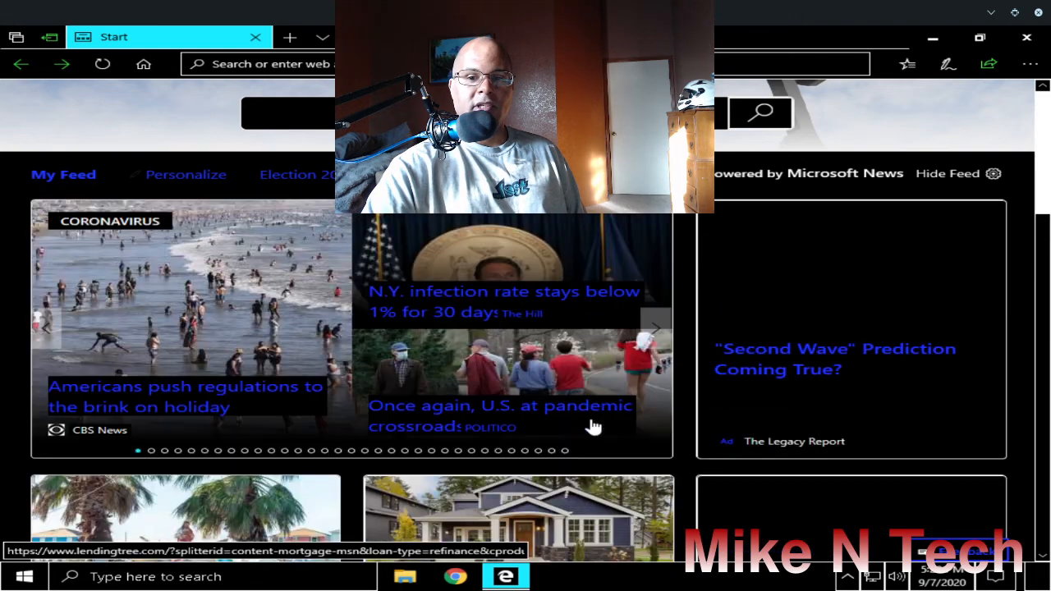
scroll(592, 427, "down", 7)
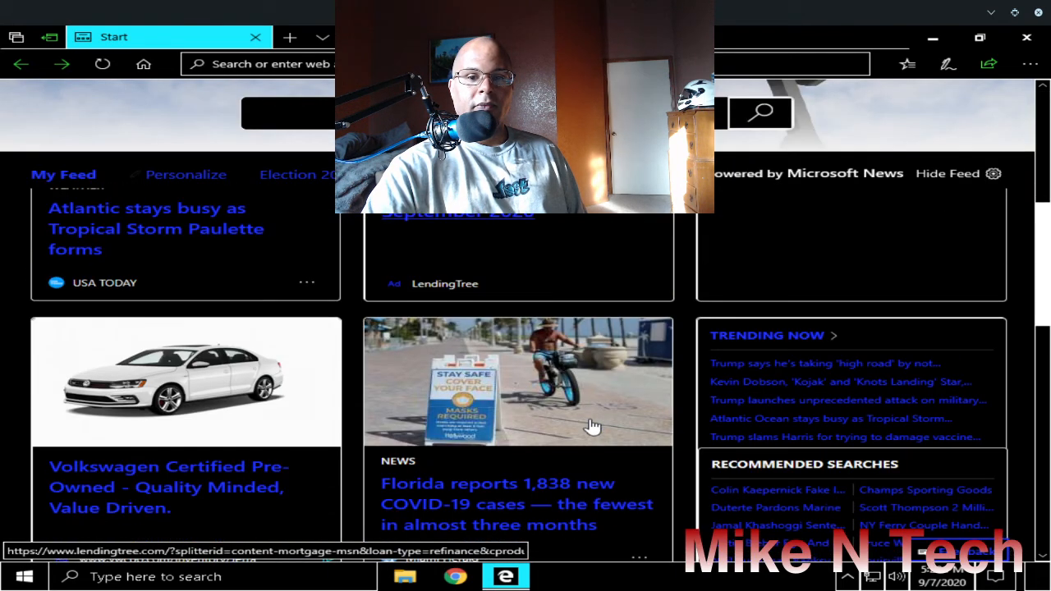
scroll(593, 427, "down", 5)
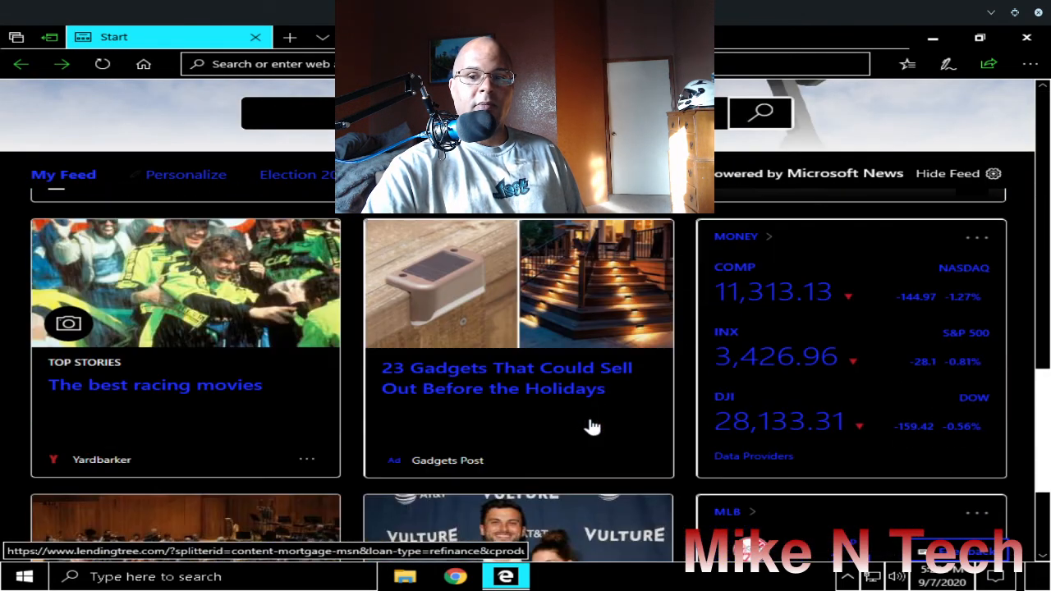
scroll(593, 427, "down", 3)
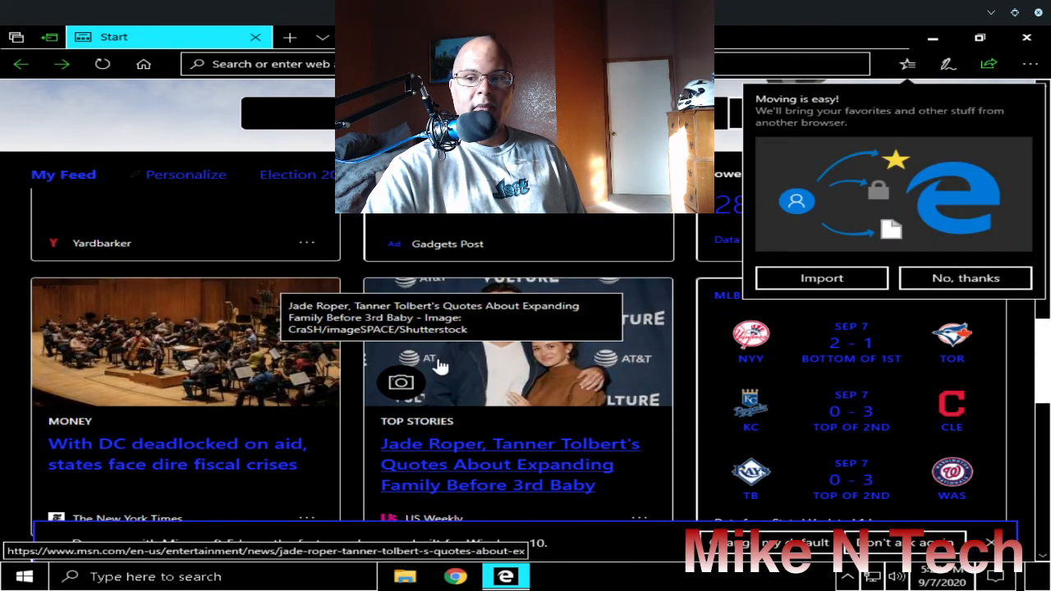
scroll(439, 365, "down", 5)
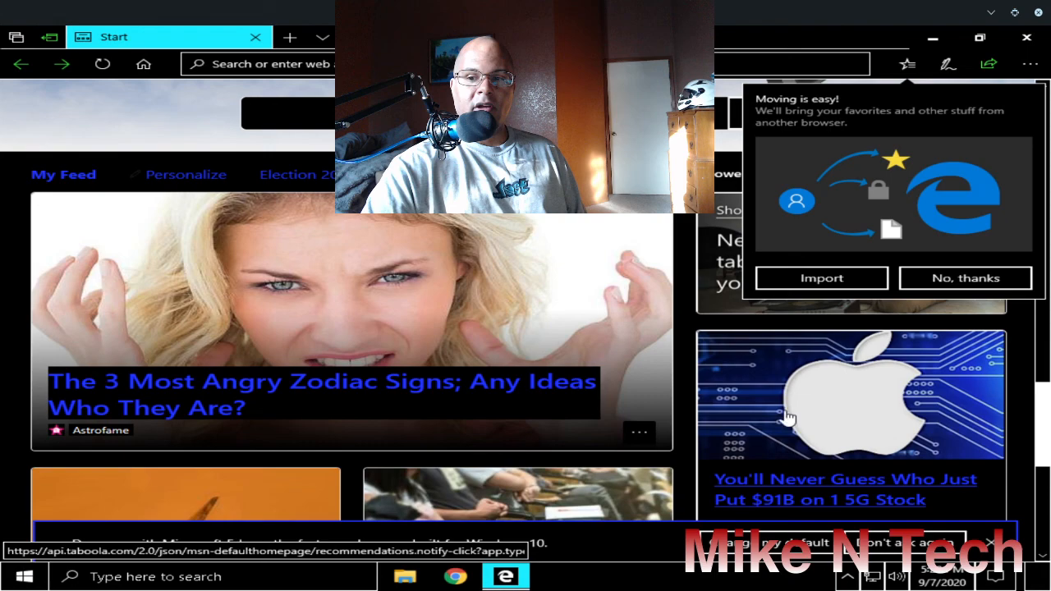
scroll(399, 328, "down", 5)
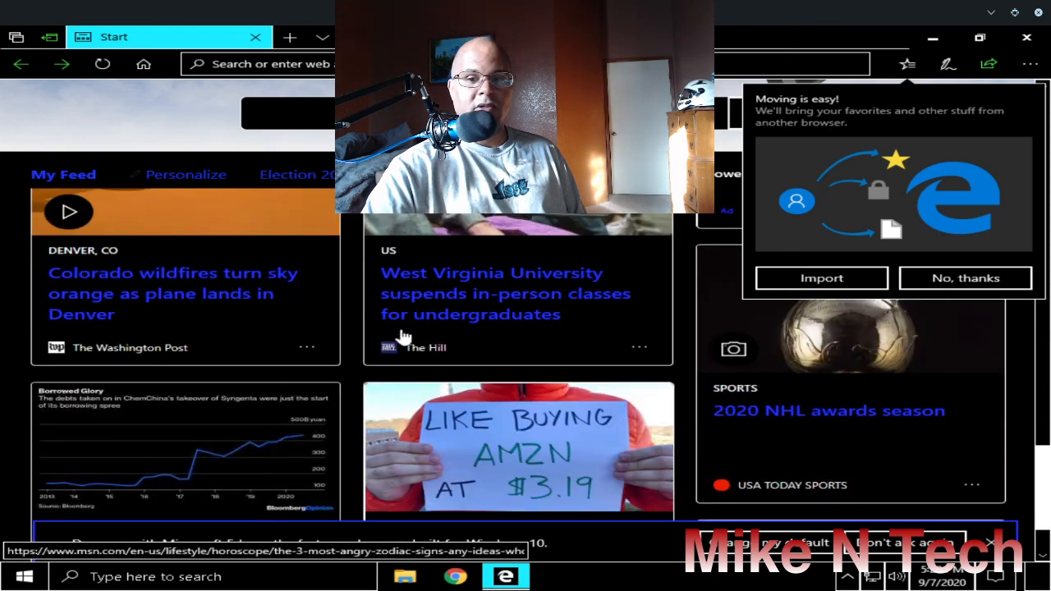
scroll(403, 336, "down", 5)
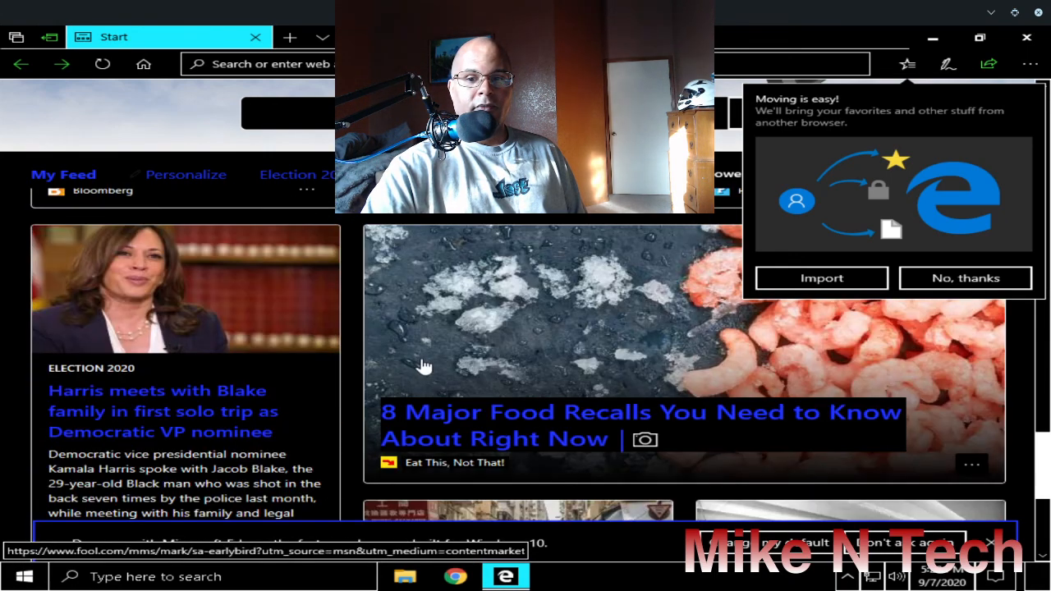
scroll(422, 367, "down", 5)
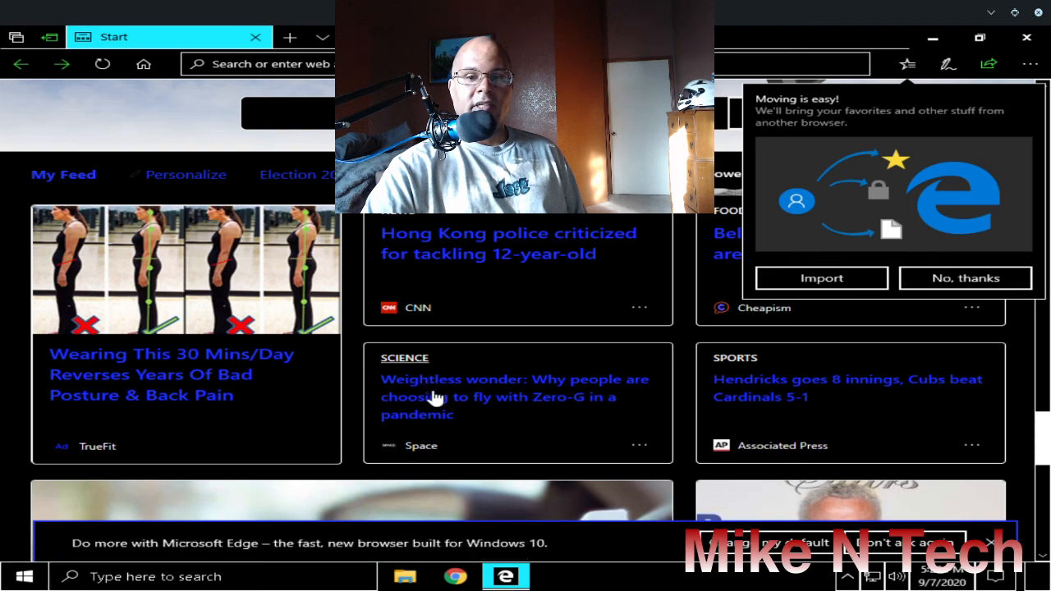
scroll(433, 395, "up", 10)
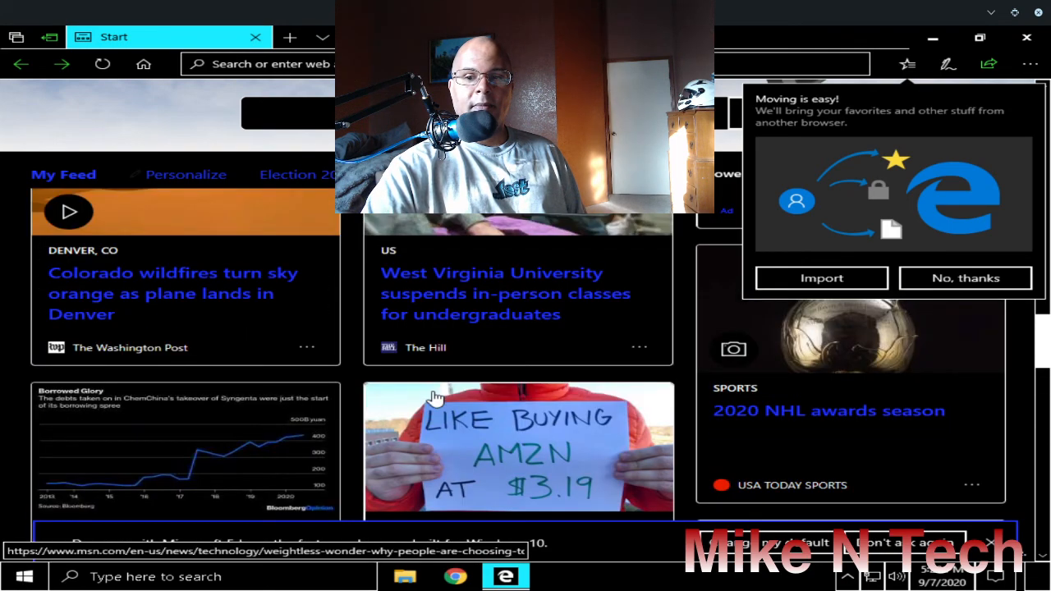
scroll(435, 399, "up", 10)
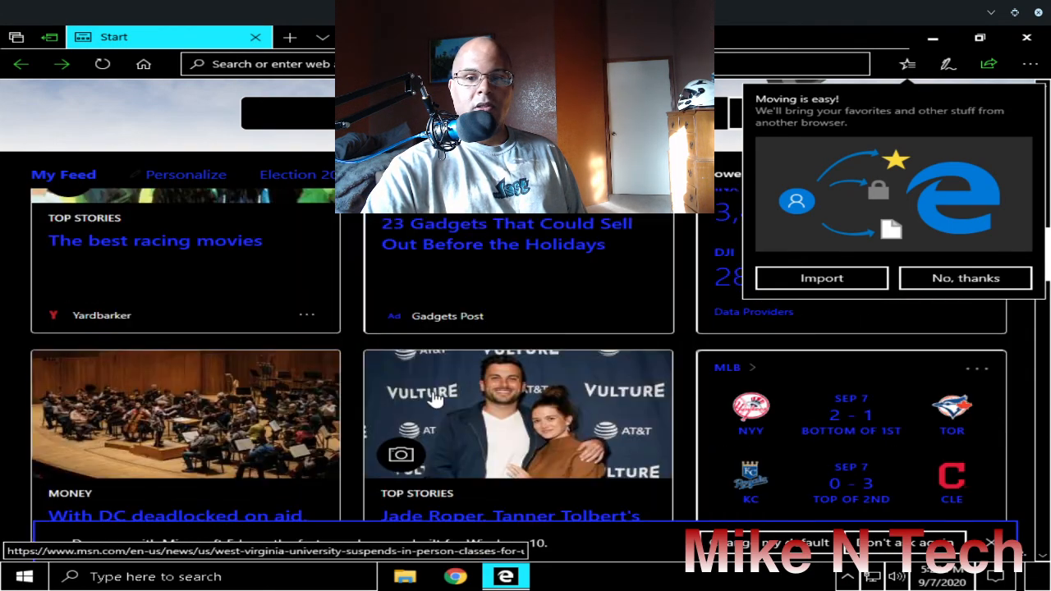
scroll(435, 399, "up", 10)
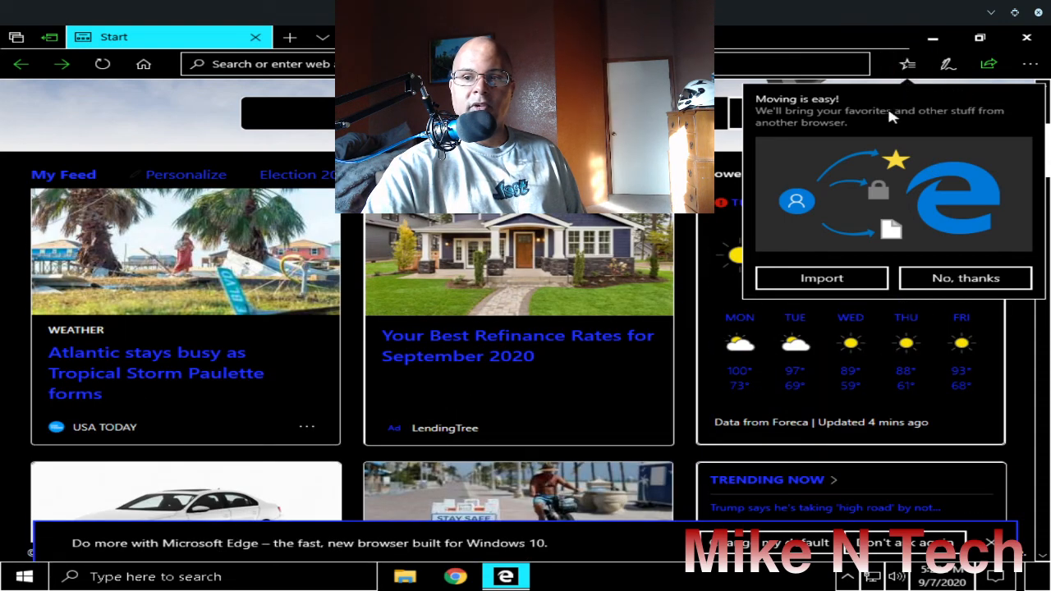
Step: Decline the offer to import favorites from another browser and close Microsoft Edge
left_click(976, 280)
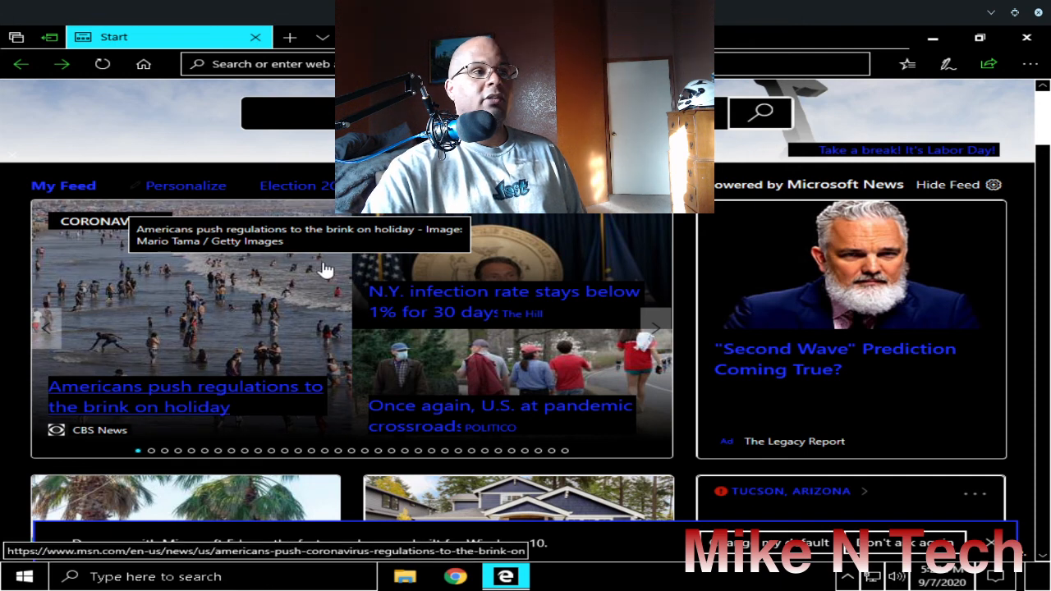
left_click(1026, 39)
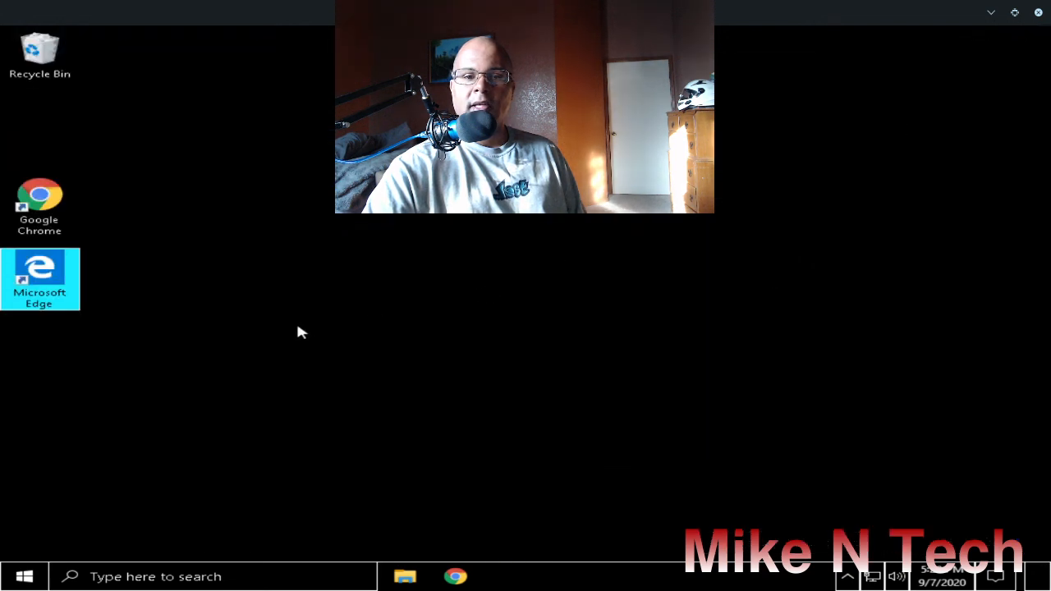